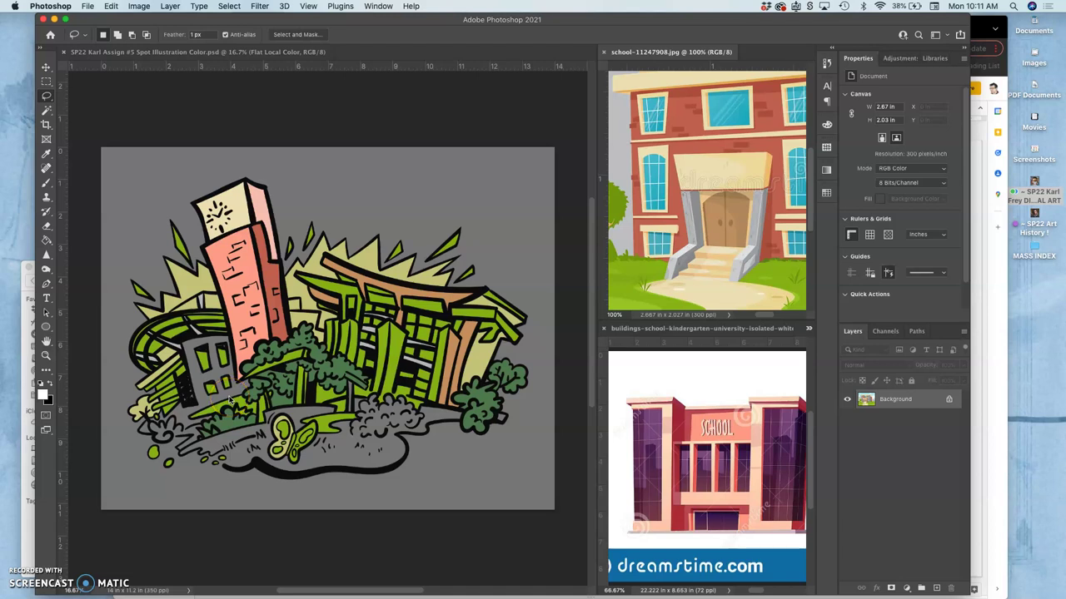
Switch the lower pane to the university-school-college buildings reference image.
left_click(698, 137)
left_click(808, 328)
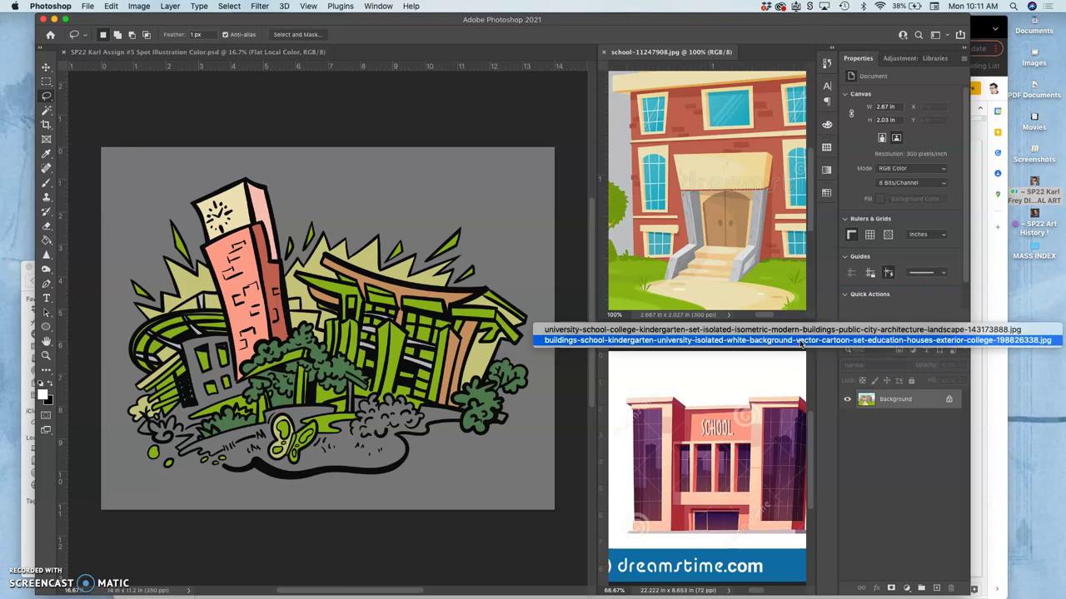
left_click(801, 338)
left_click(782, 330)
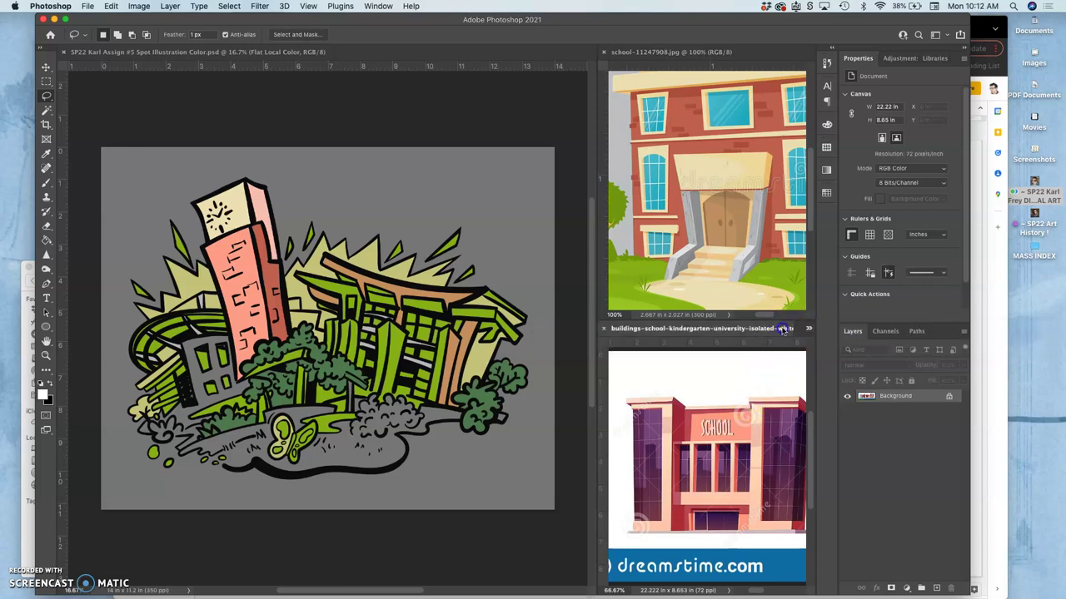
left_click(801, 330)
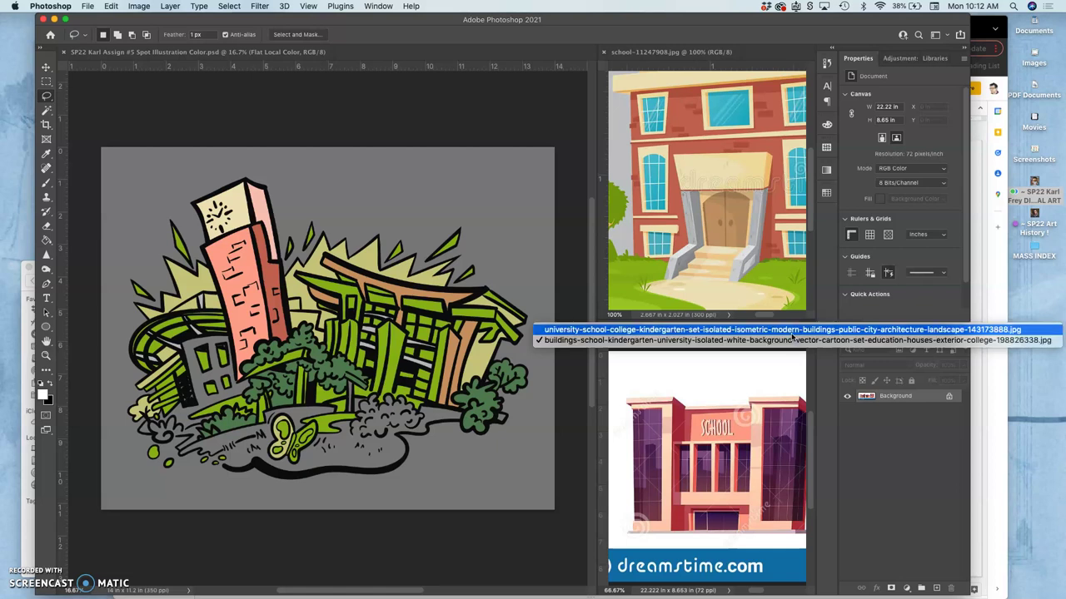
left_click(791, 330)
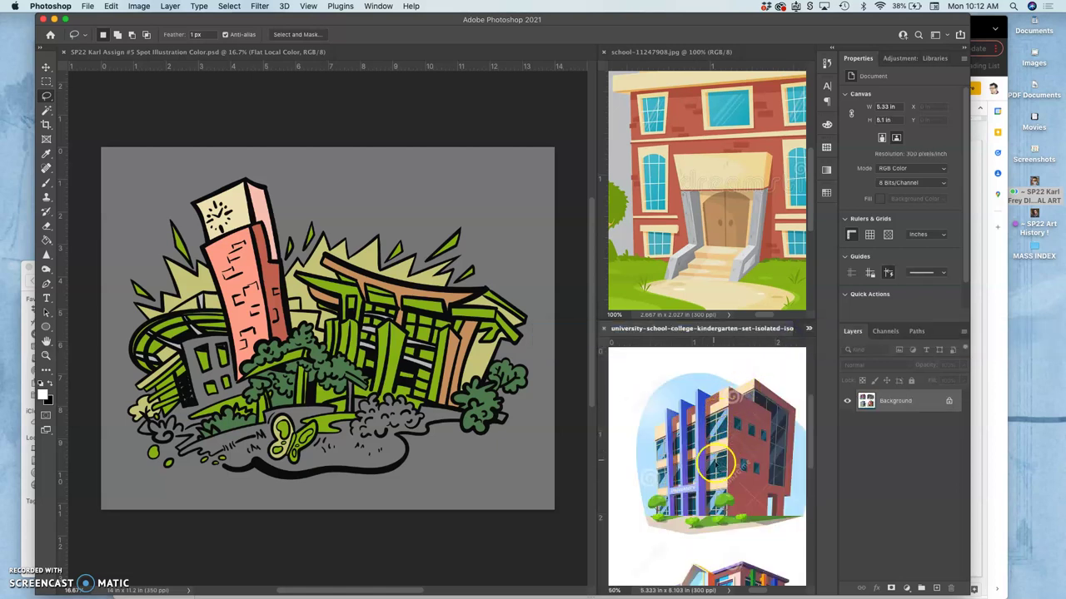
Pan the reference down to its College building.
left_click_drag(721, 456, 704, 432)
scroll(704, 432, "up", 3)
scroll(703, 432, "right", 3)
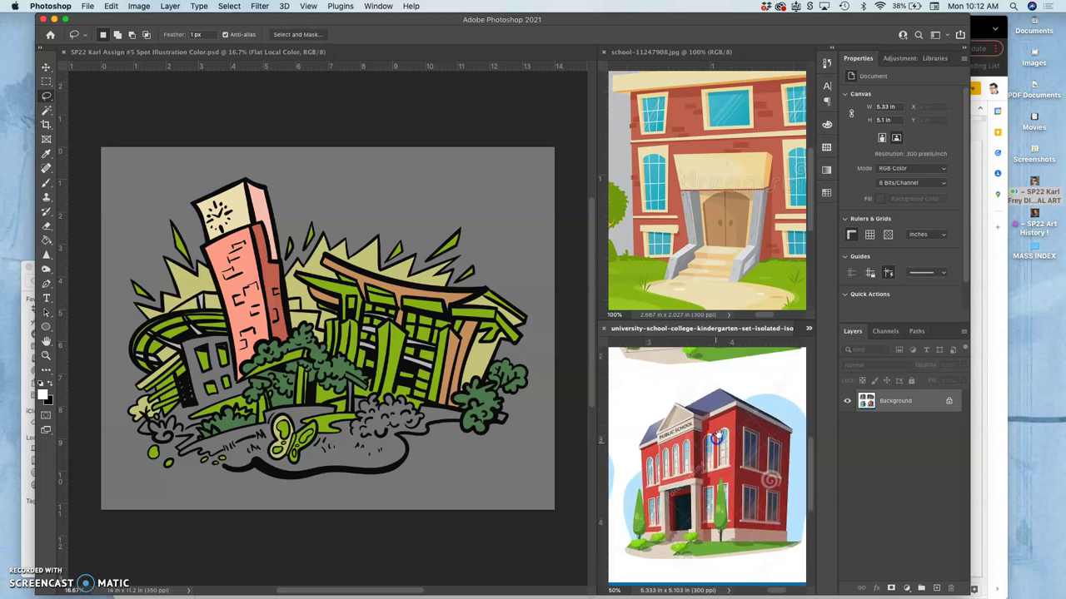
scroll(727, 461, "up", 4)
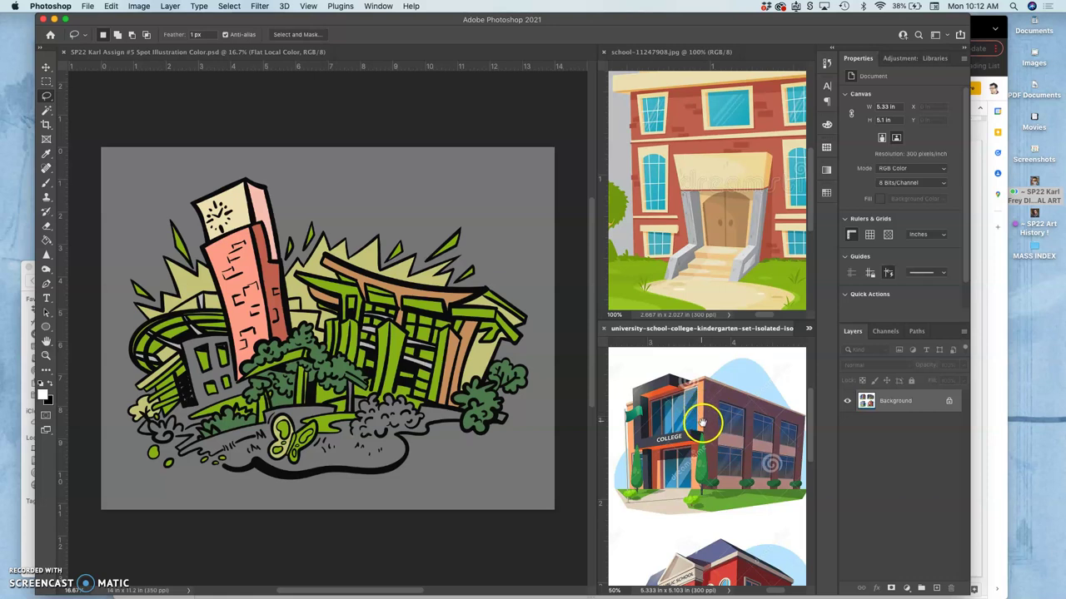
scroll(701, 424, "down", 2)
scroll(701, 425, "left", 2)
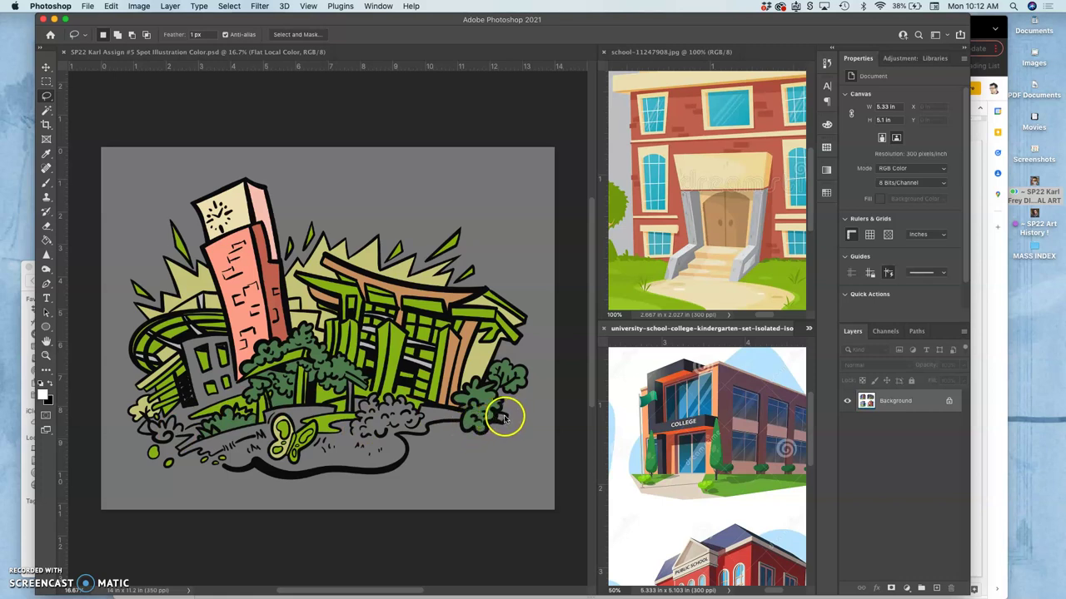
Compare the spot illustration with and without its black line art.
left_click(47, 113)
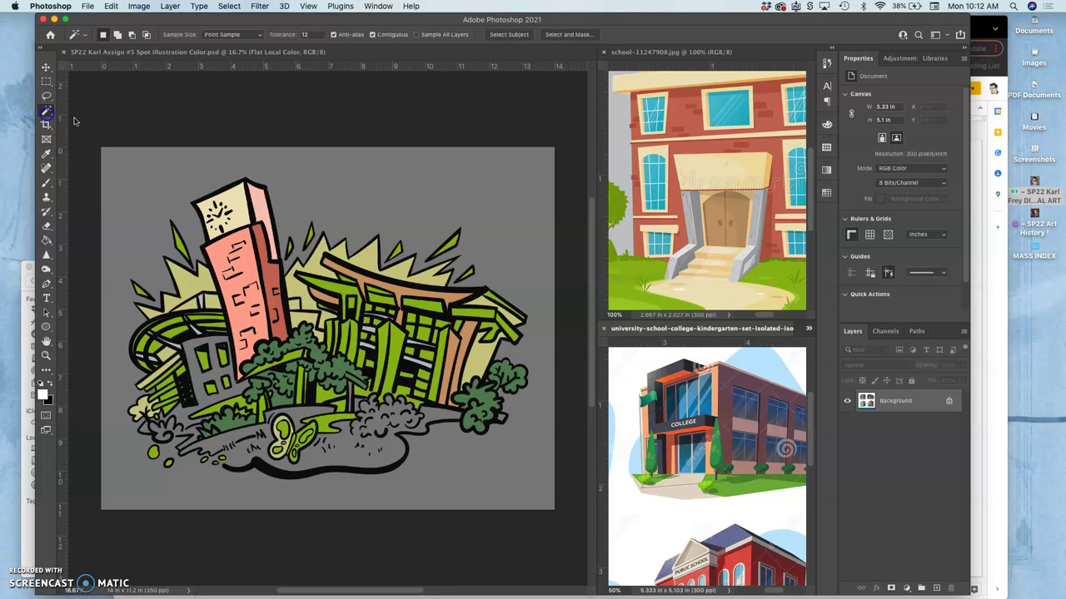
left_click(221, 56)
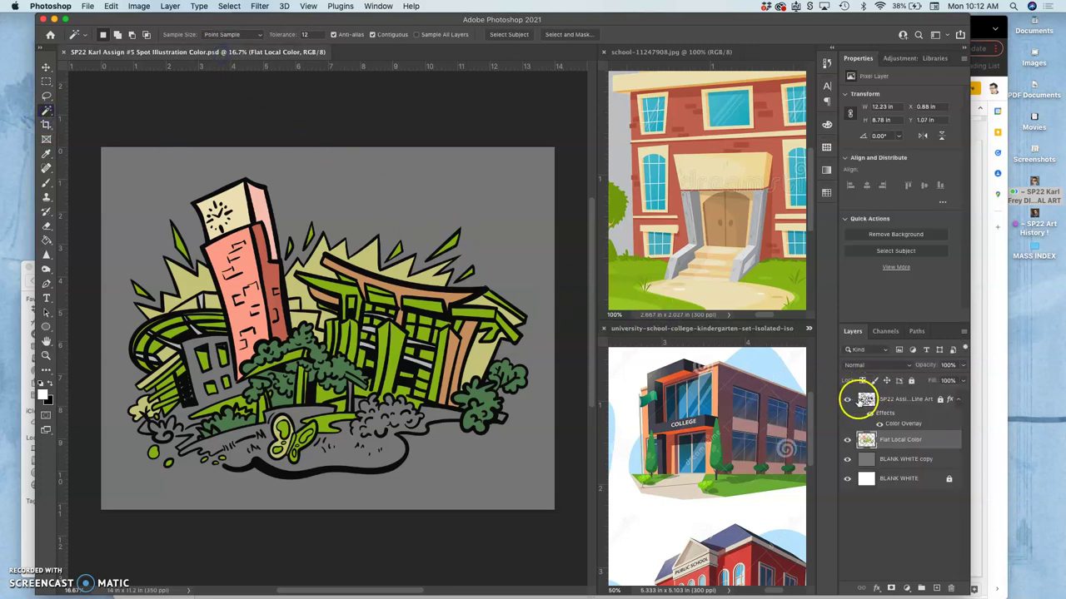
left_click(848, 400)
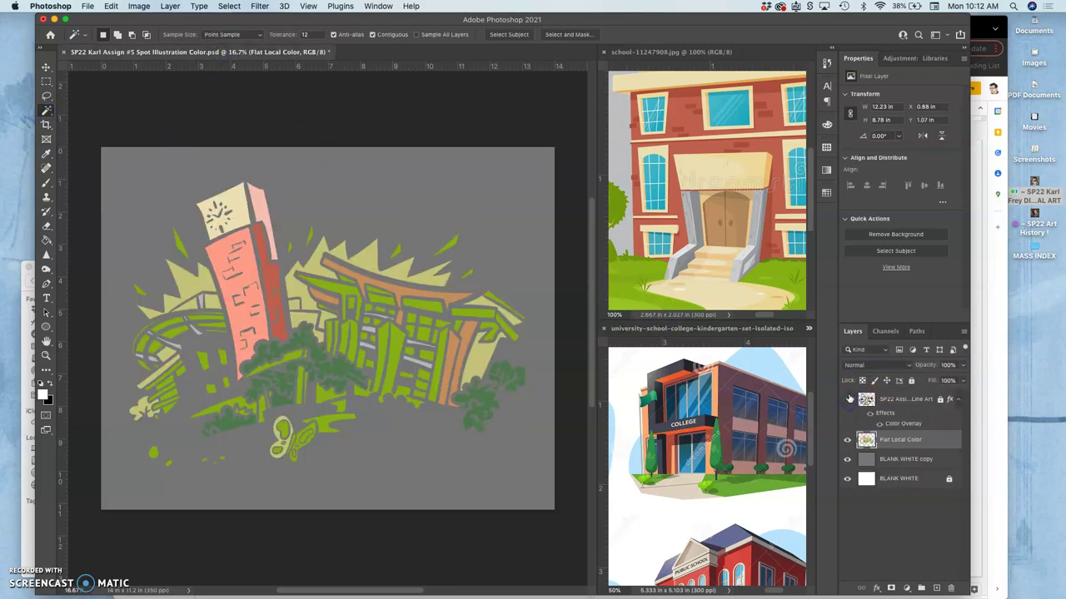
left_click(847, 399)
left_click(847, 399)
left_click(847, 401)
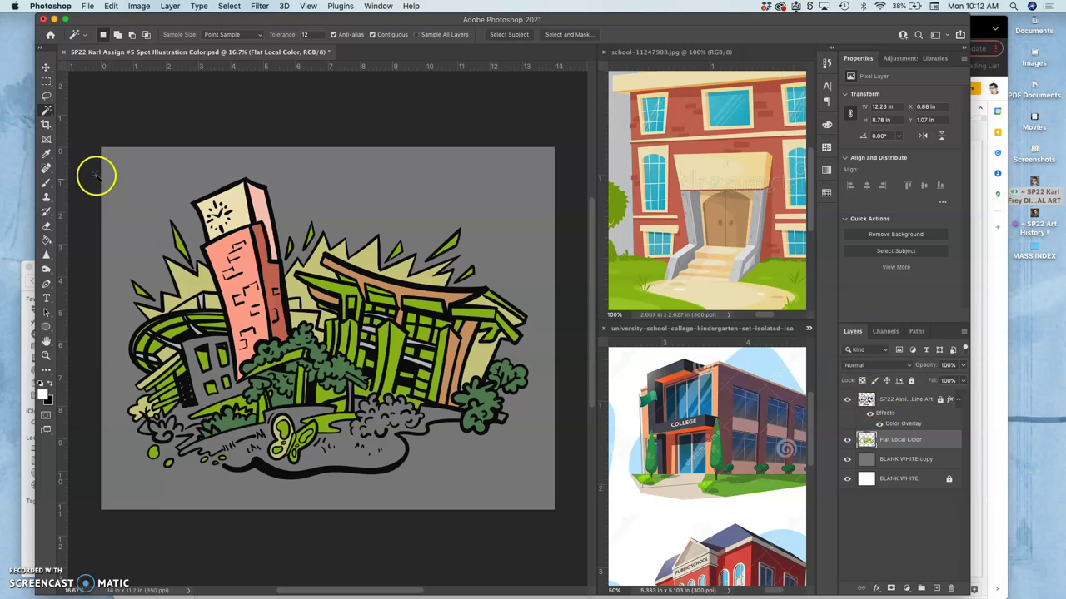
Hide the line art so only flat colours show, and bring up the flatting deck in Chrome.
left_click(47, 226)
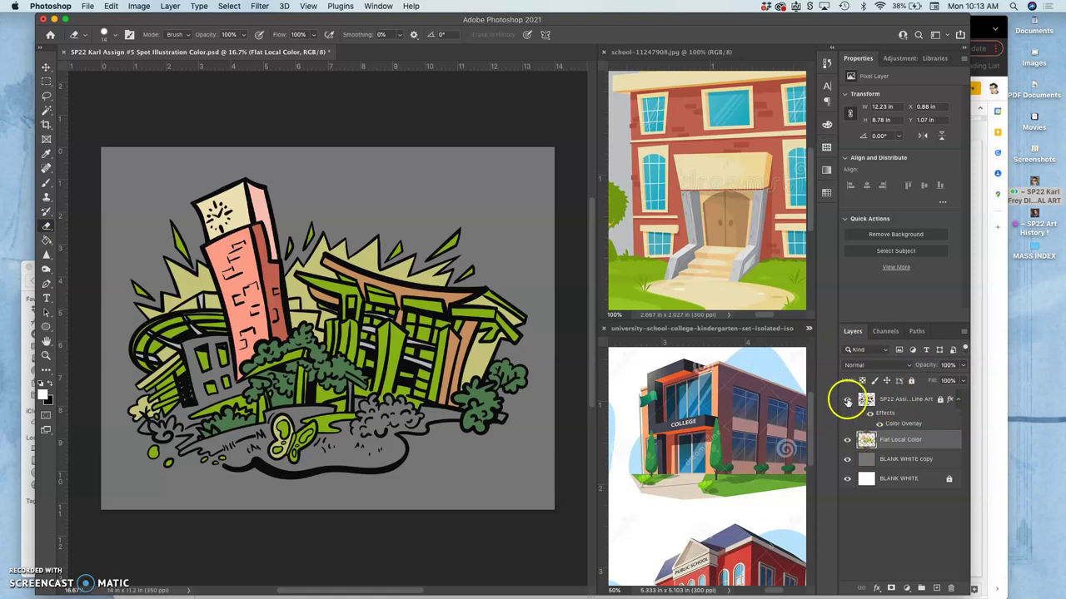
left_click(848, 400)
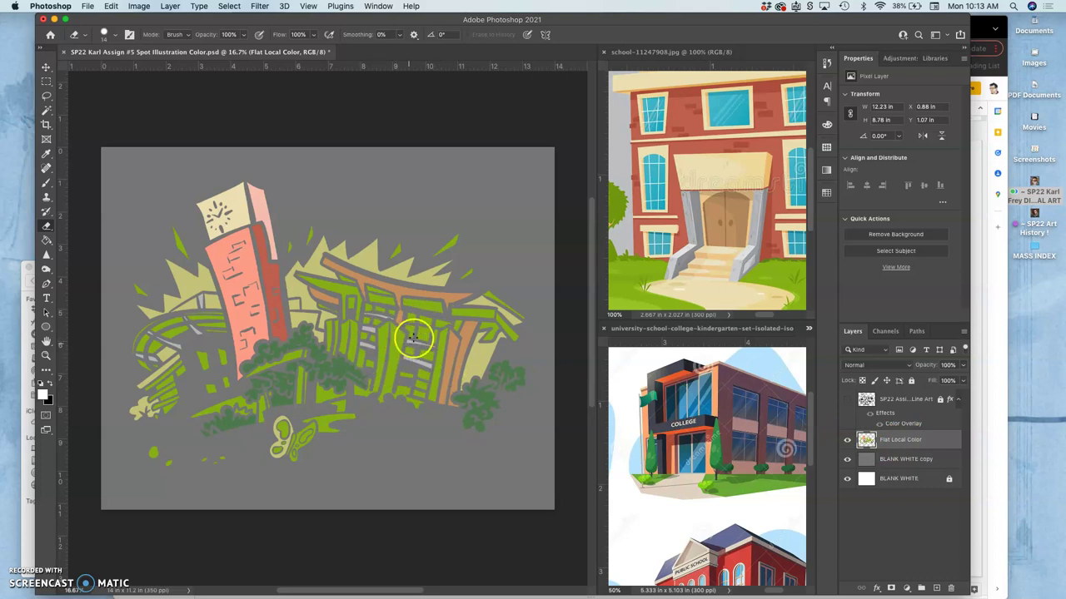
left_click(976, 170)
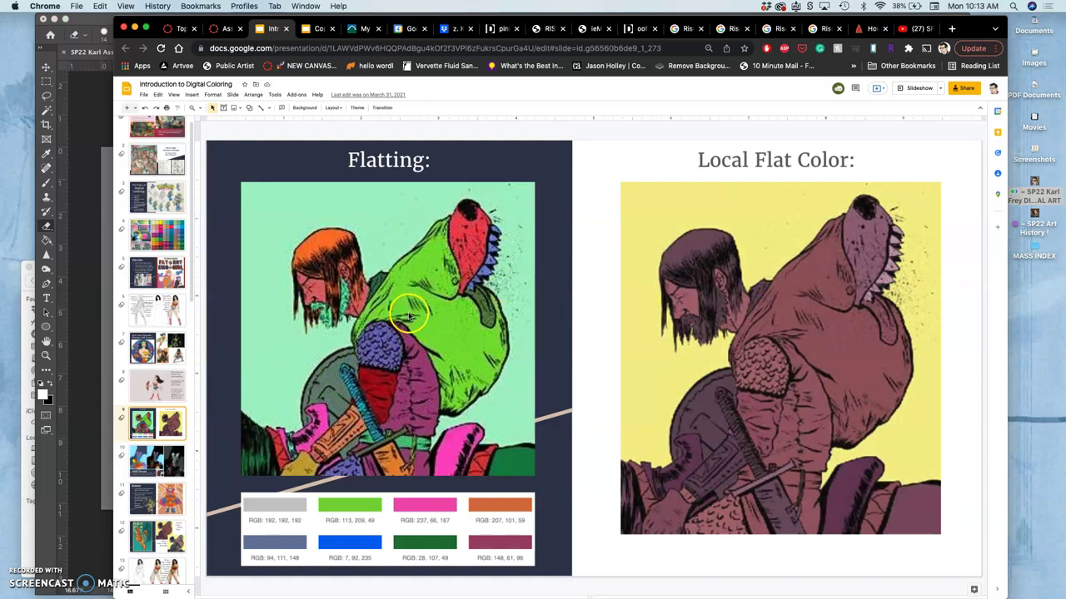
After viewing the Flatting vs Local Flat Color slide, return to the Photoshop illustration.
left_click(100, 129)
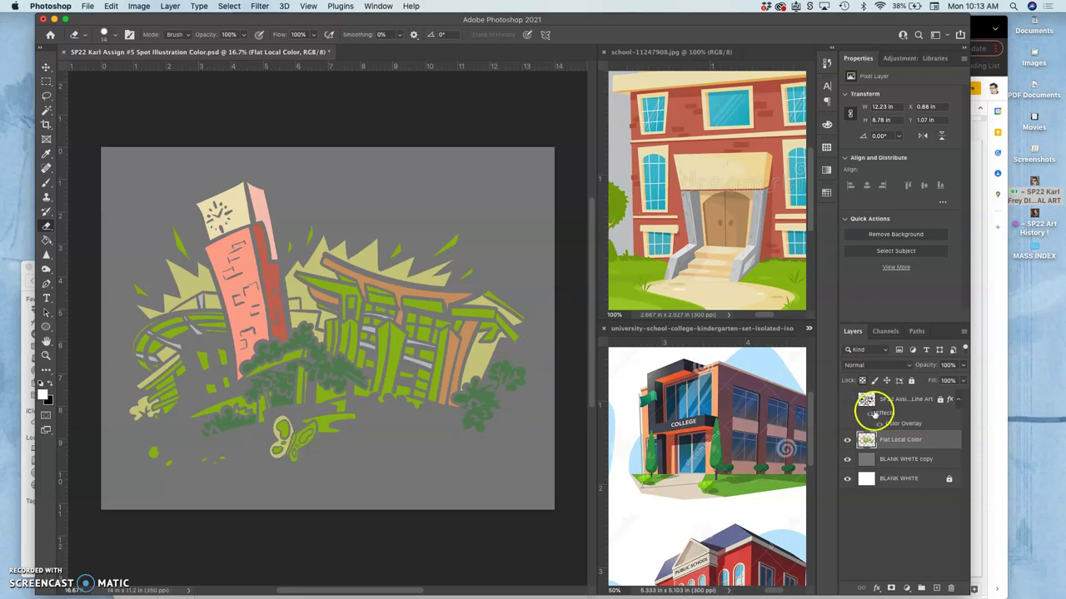
Hide BLANK WHITE copy and the line art, keeping Flat Local Color visible over plain white.
left_click(847, 442)
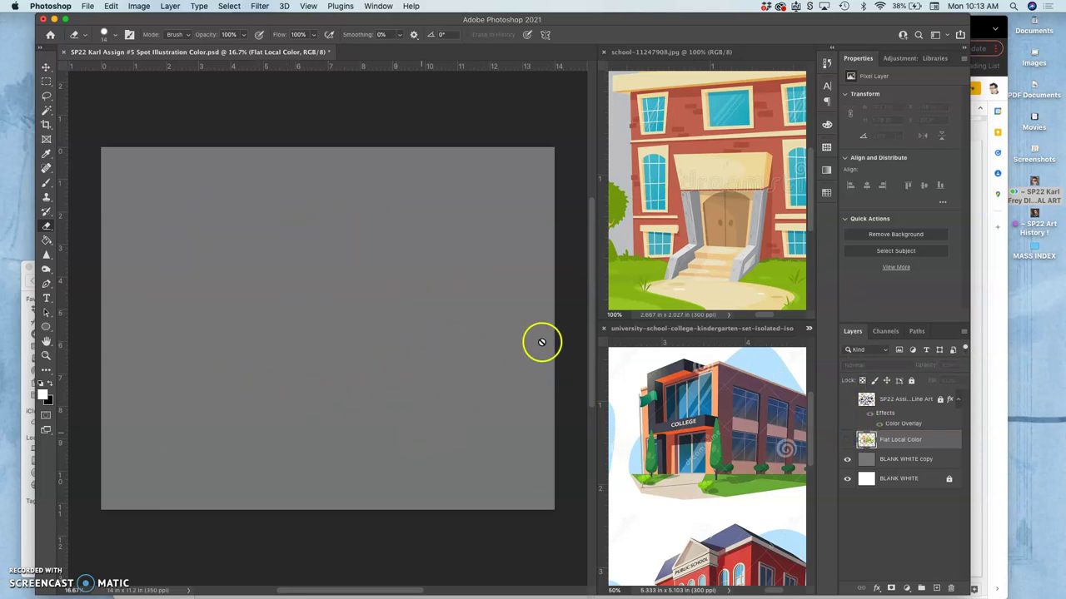
left_click(847, 460)
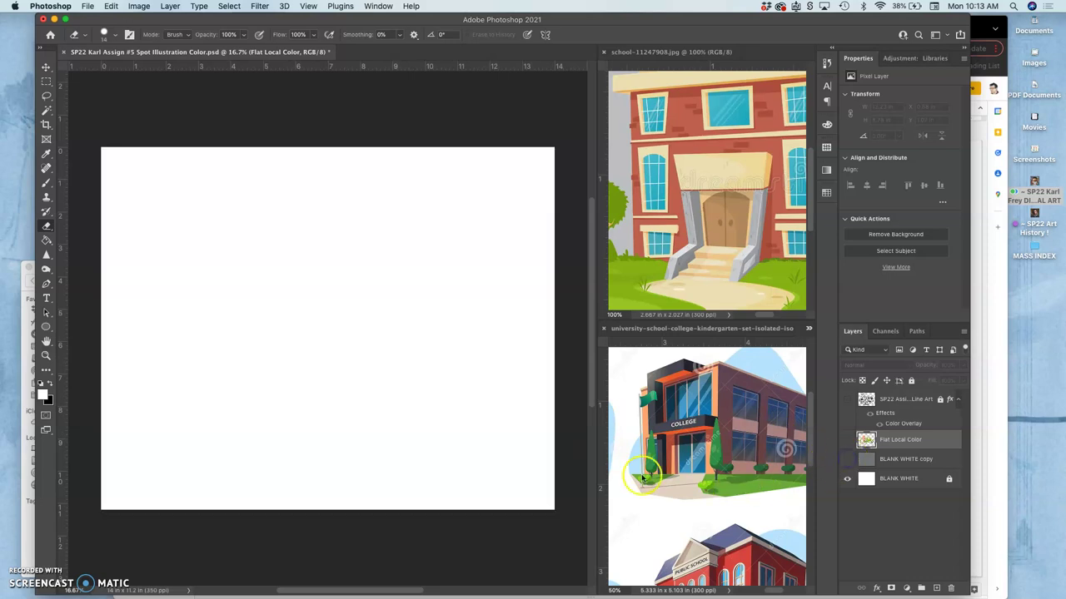
left_click(848, 439)
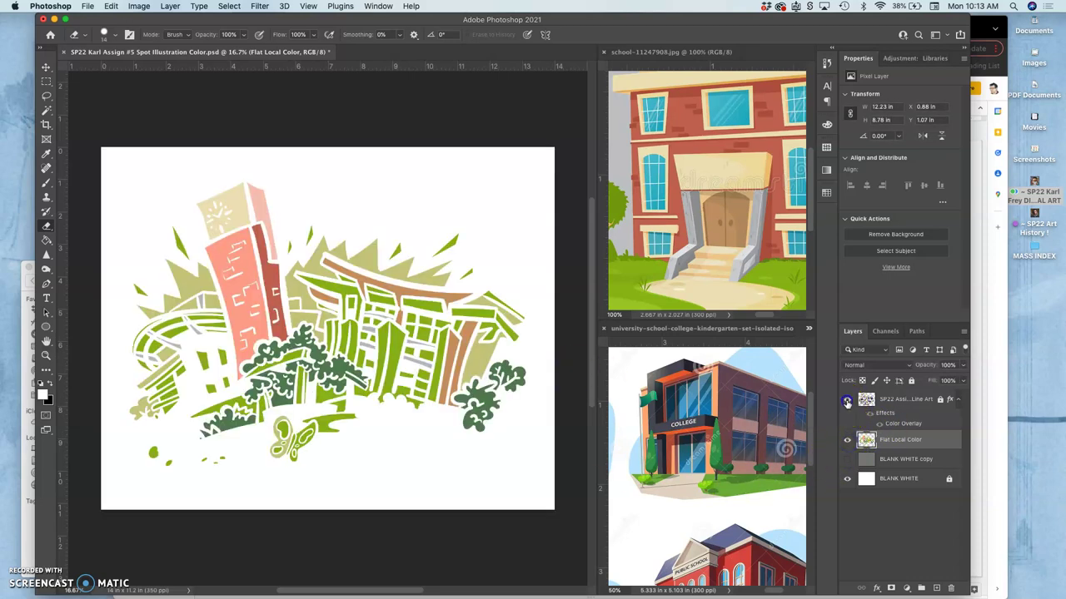
left_click(846, 399)
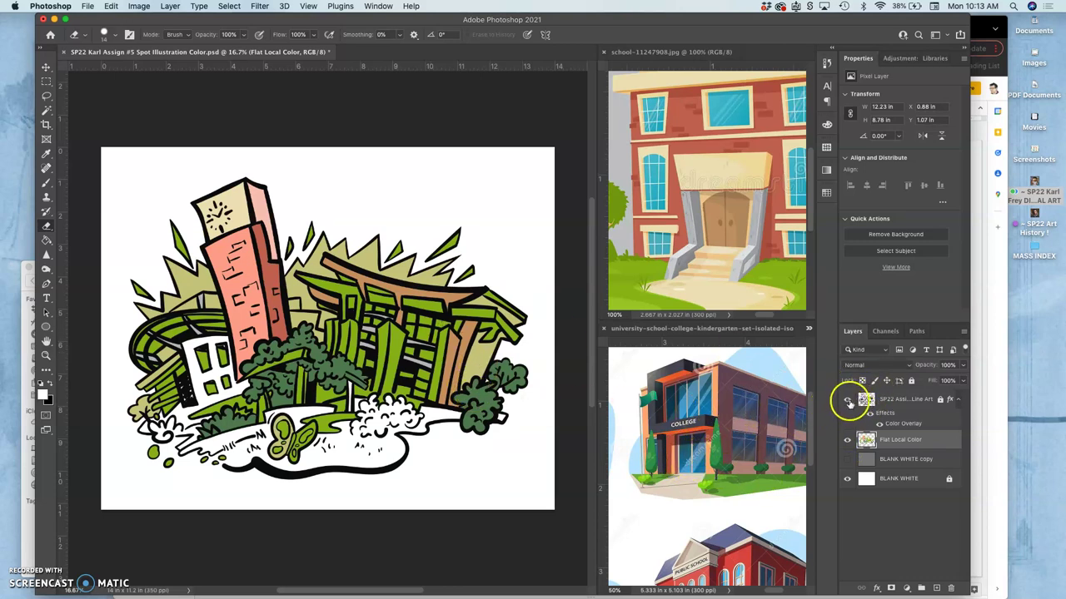
left_click(847, 400)
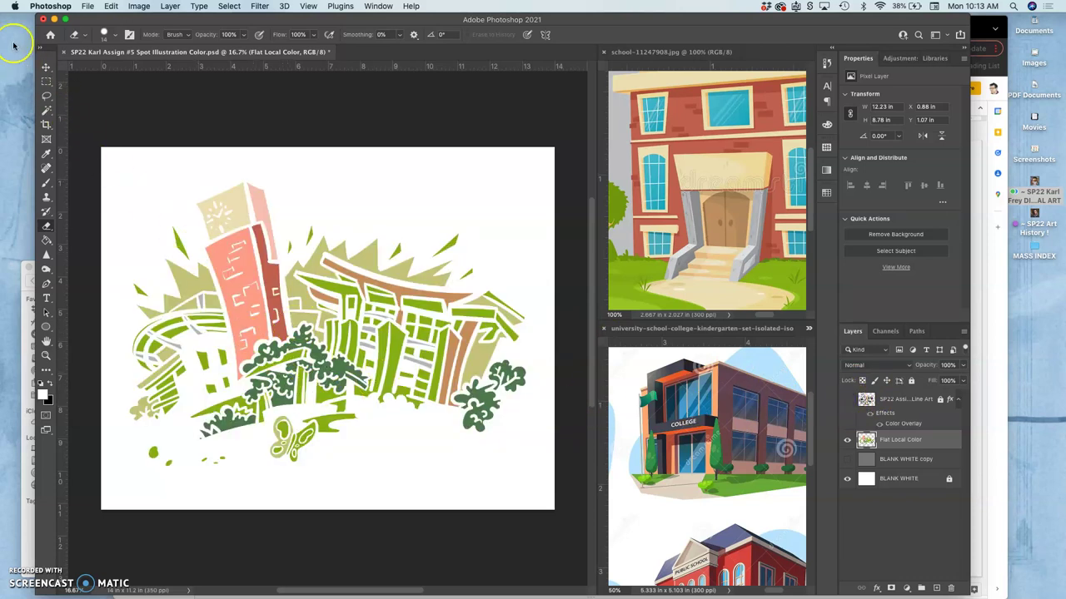
Magic Wand the tab shape beside the lower-right bush from the line art at tolerance 32.
left_click(47, 110)
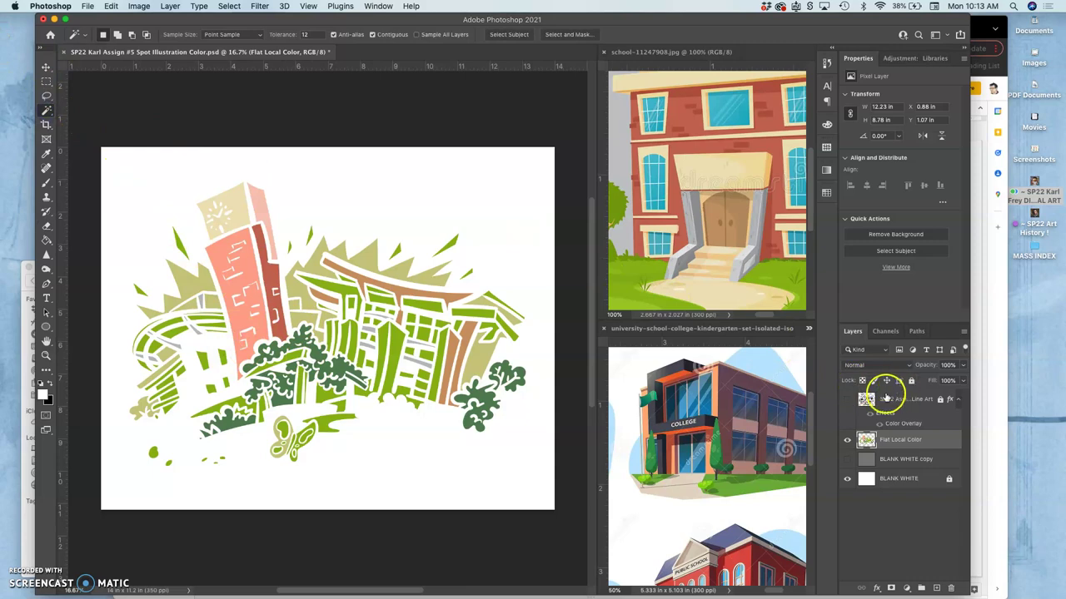
left_click(847, 399)
left_click(888, 399)
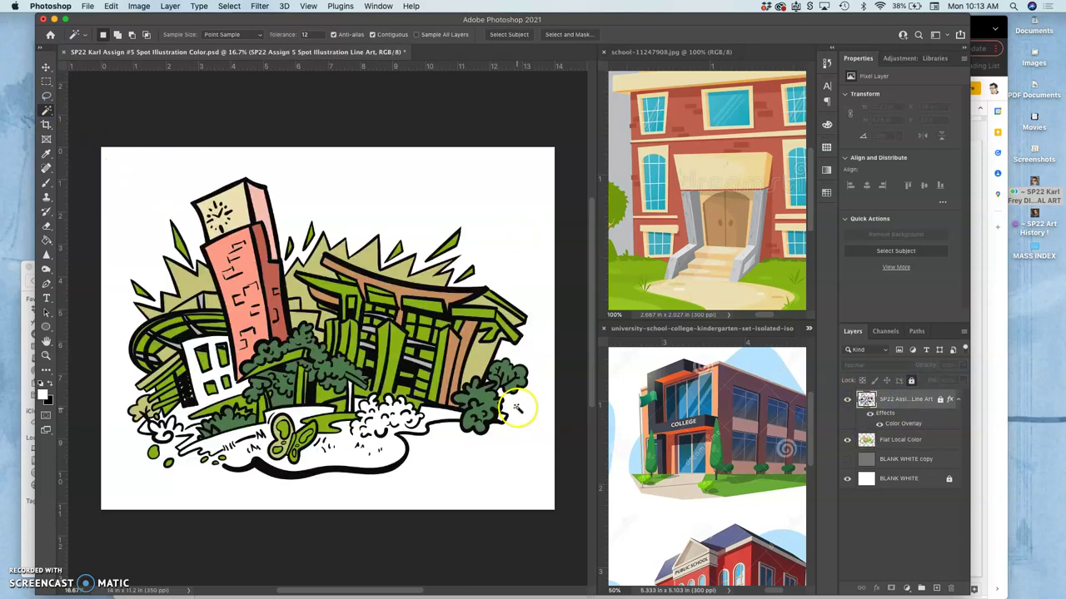
key("super+plus")
key("super+plus")
key("super+plus")
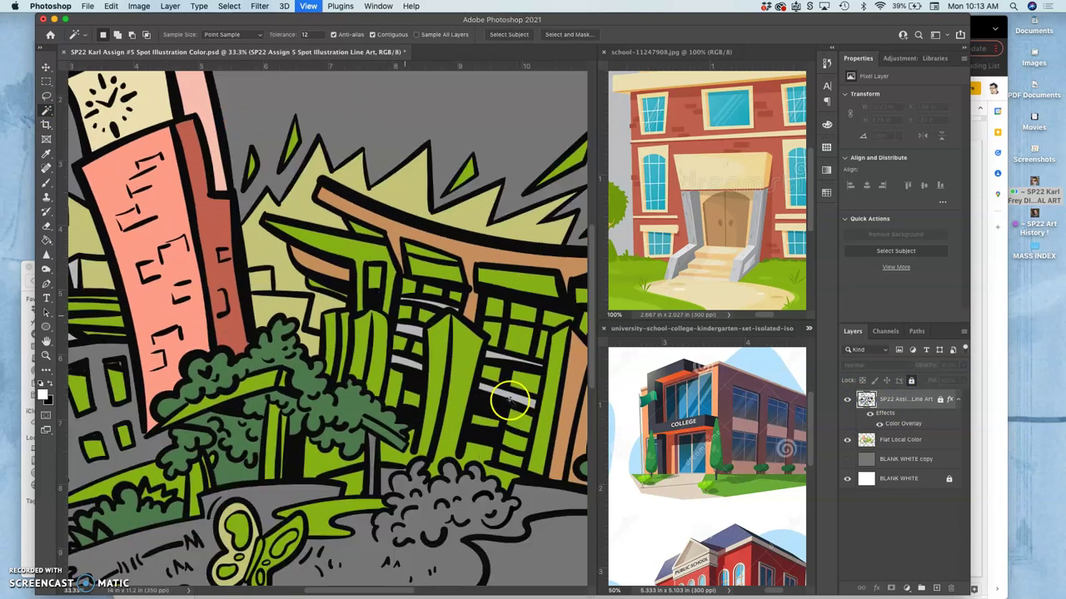
key("super+plus")
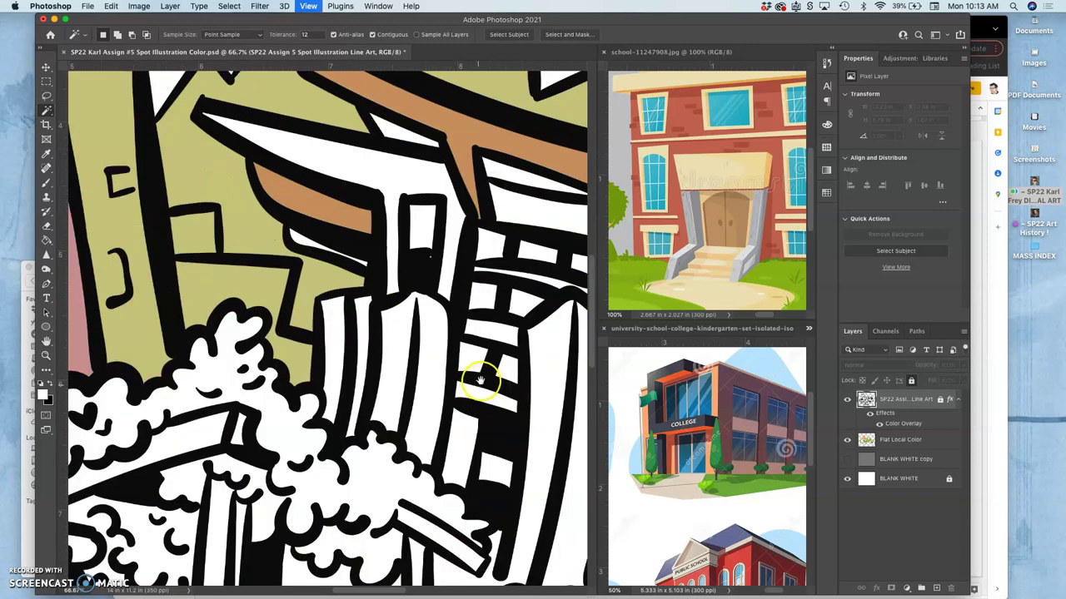
left_click_drag(310, 267, 360, 308)
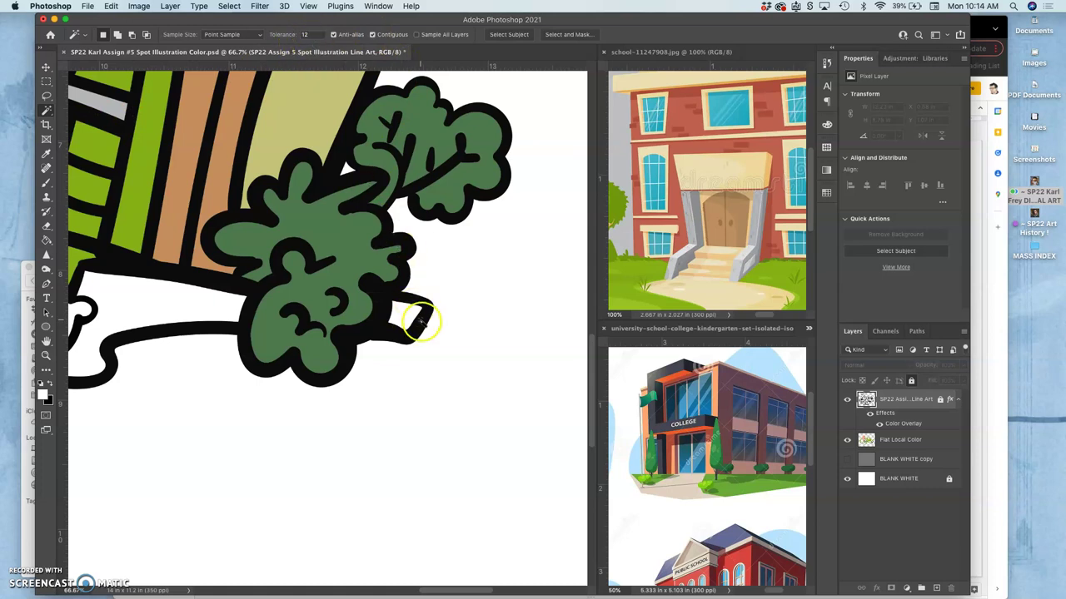
left_click(303, 35)
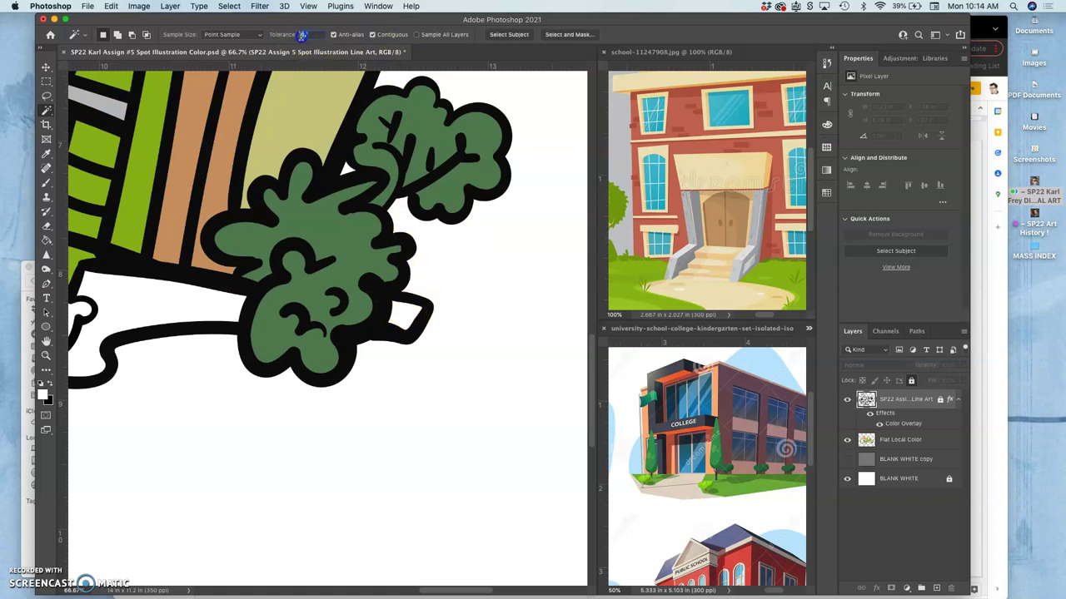
key("Return")
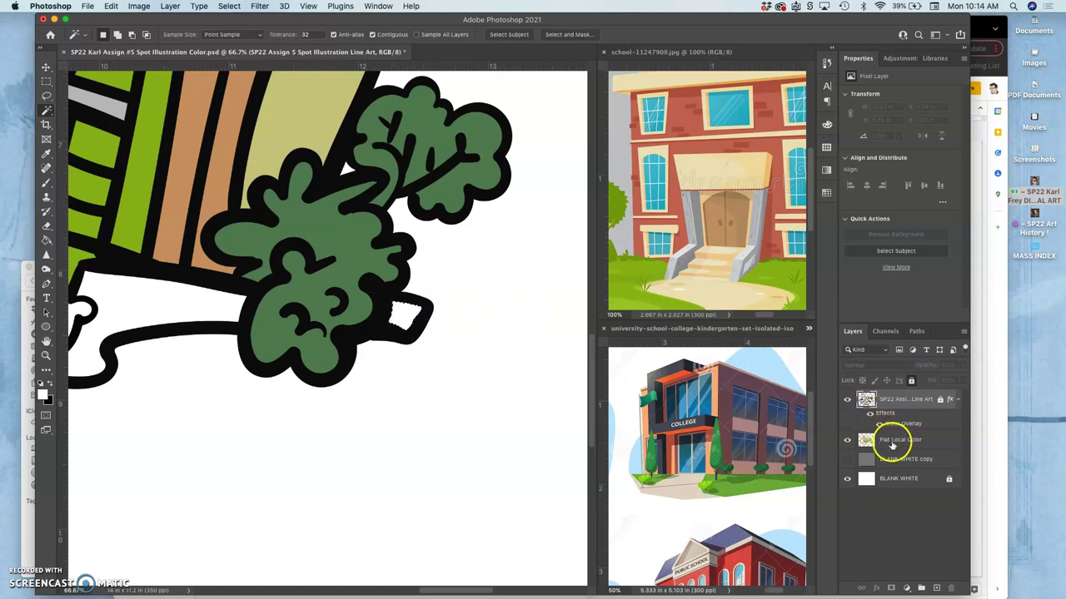
left_click(893, 442)
left_click(848, 400)
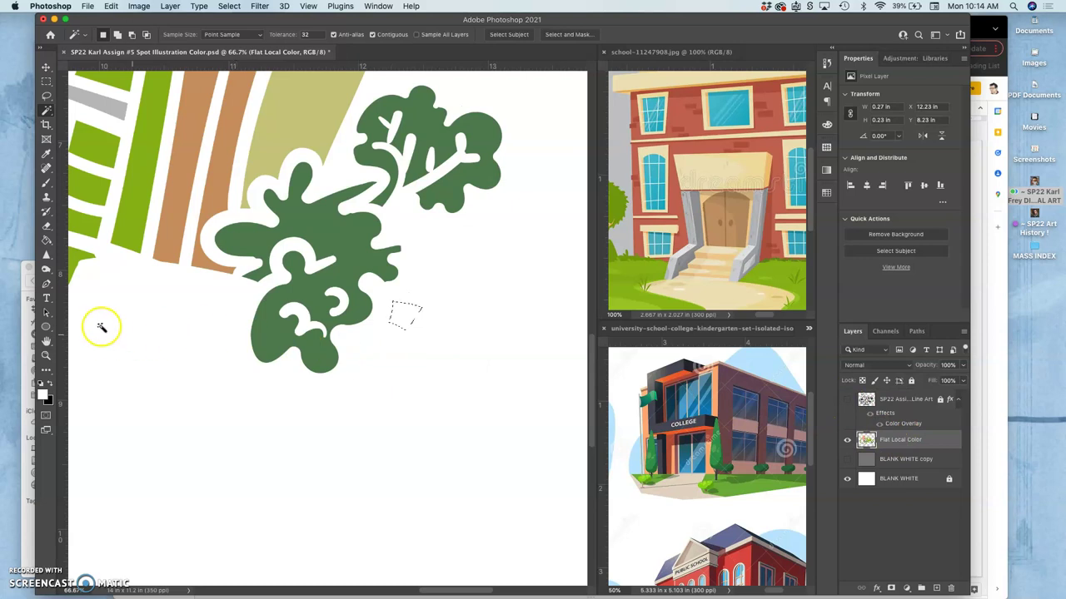
Paint Bucket the tab shape beside the lower-right bush light grey, then zoom out.
left_click(46, 241)
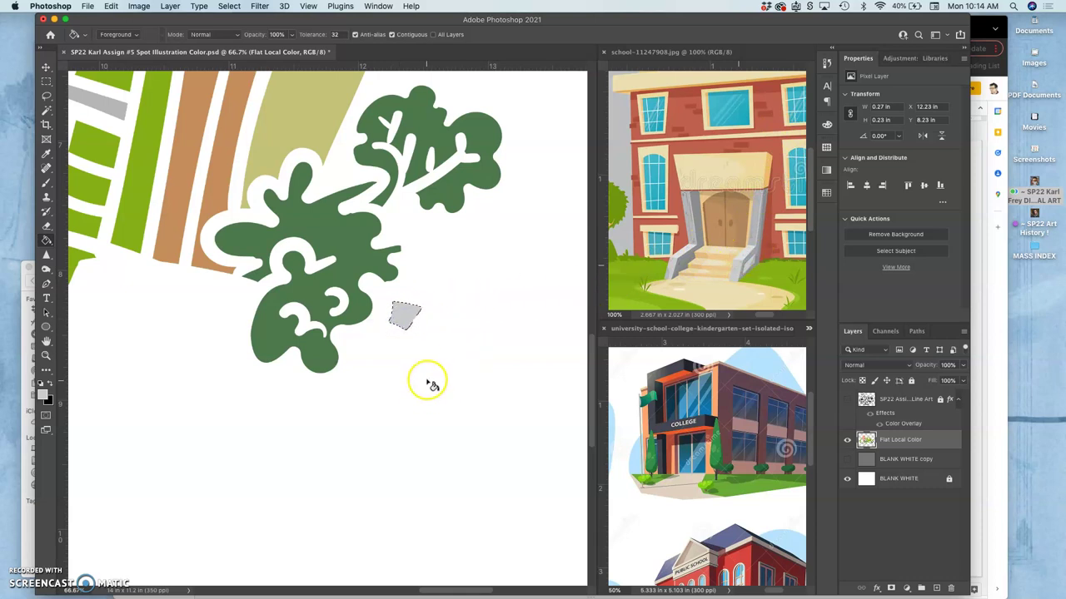
key("super+minus")
key("super+minus")
key("super+minus")
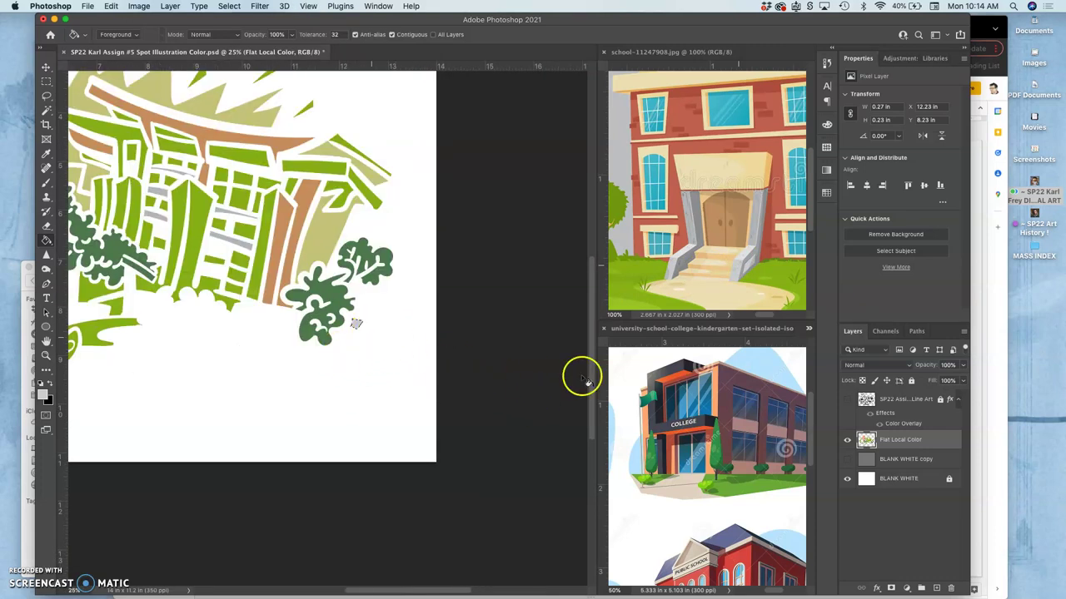
Fill the ground strip beside the butterfly light grey.
left_click(848, 400)
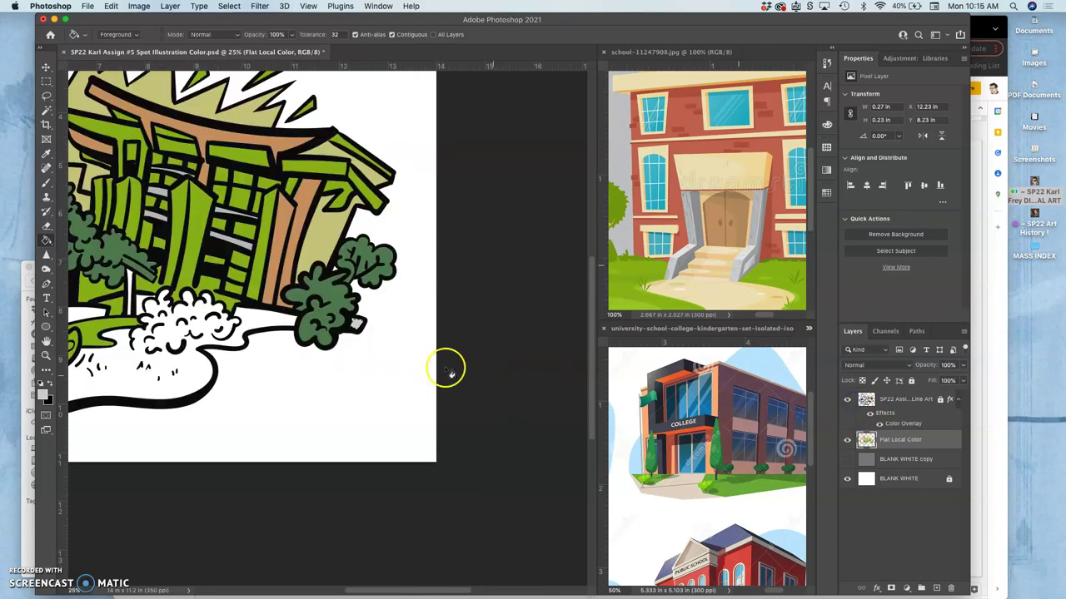
scroll(460, 357, "left", 2)
scroll(549, 348, "left", 8)
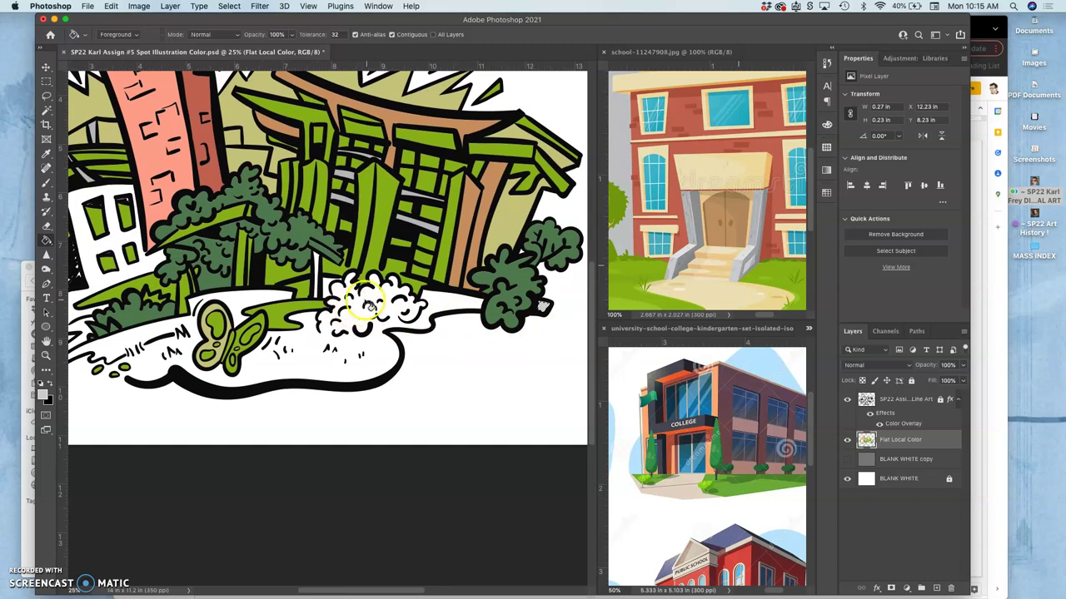
left_click(282, 314)
left_click(279, 325)
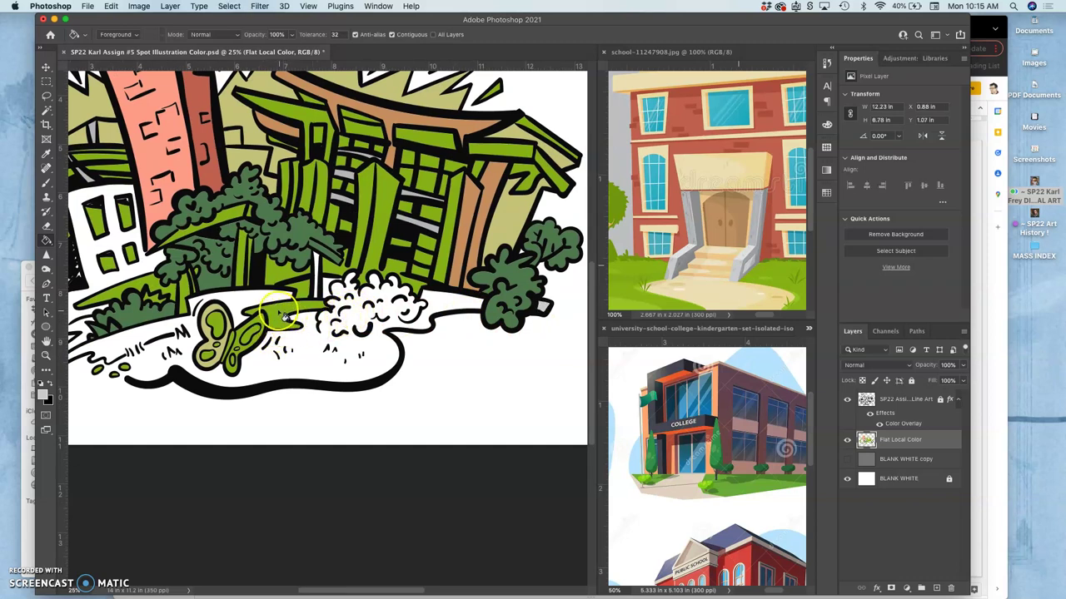
left_click(282, 322)
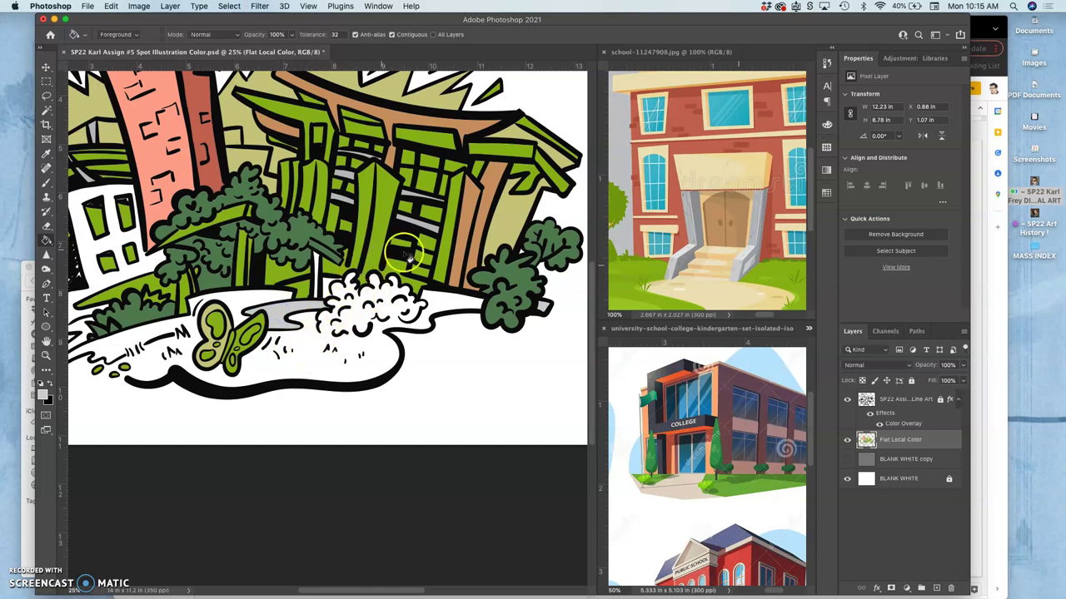
left_click(847, 401)
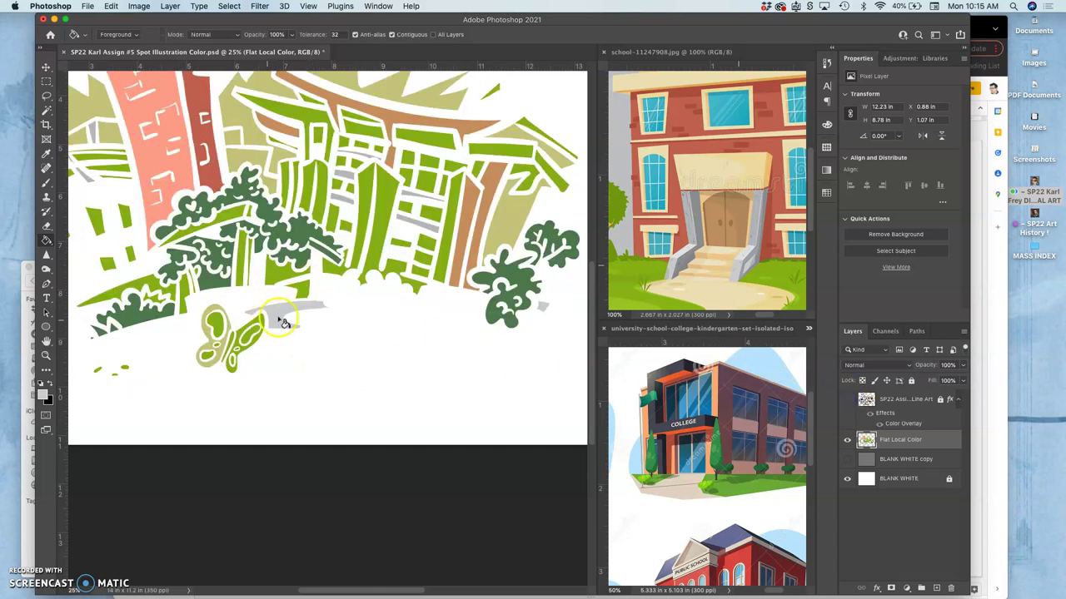
Recolour the tall green building columns and the cloud puffs light grey.
left_click(386, 210)
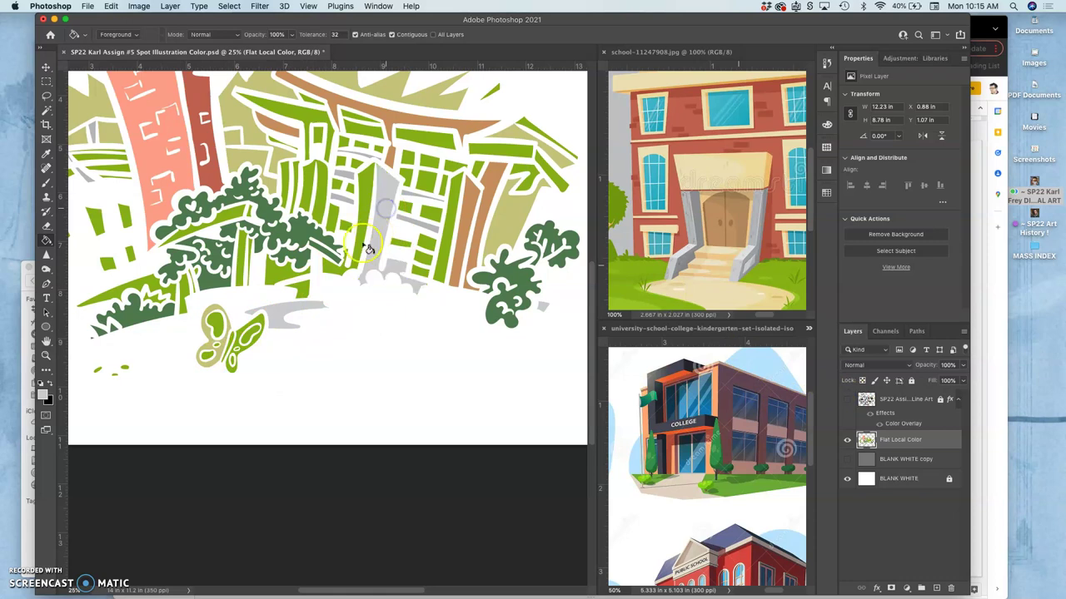
left_click(313, 184)
left_click(458, 204)
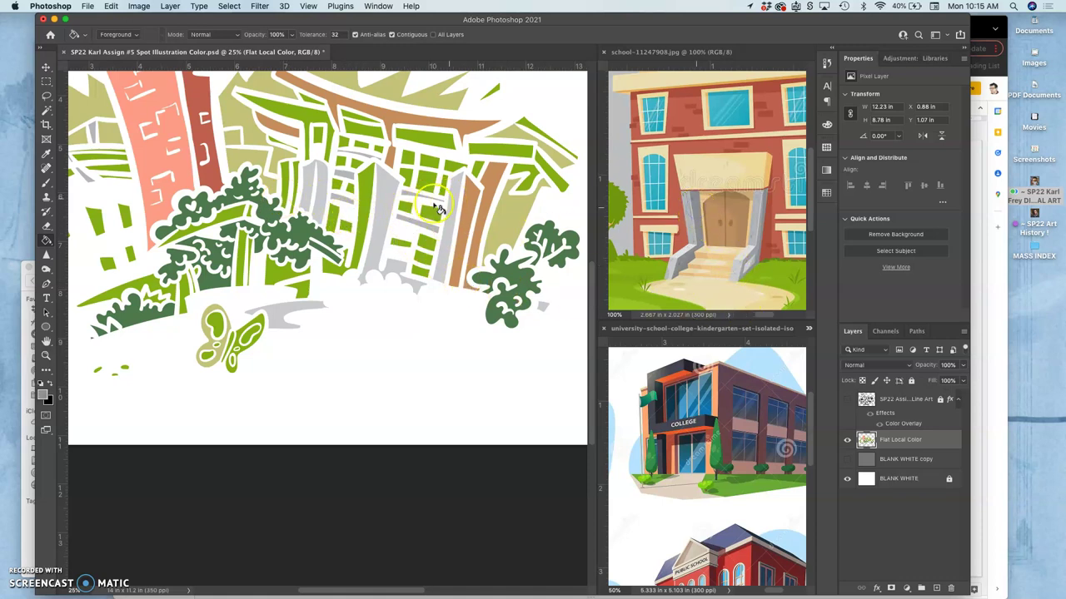
left_click(372, 200)
left_click(315, 265)
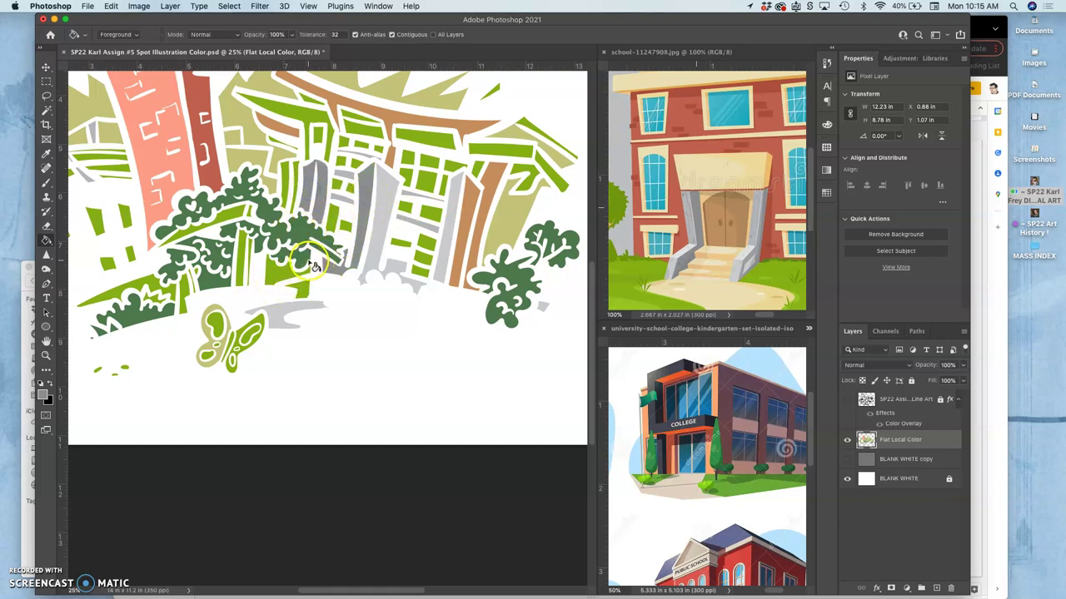
left_click(290, 179)
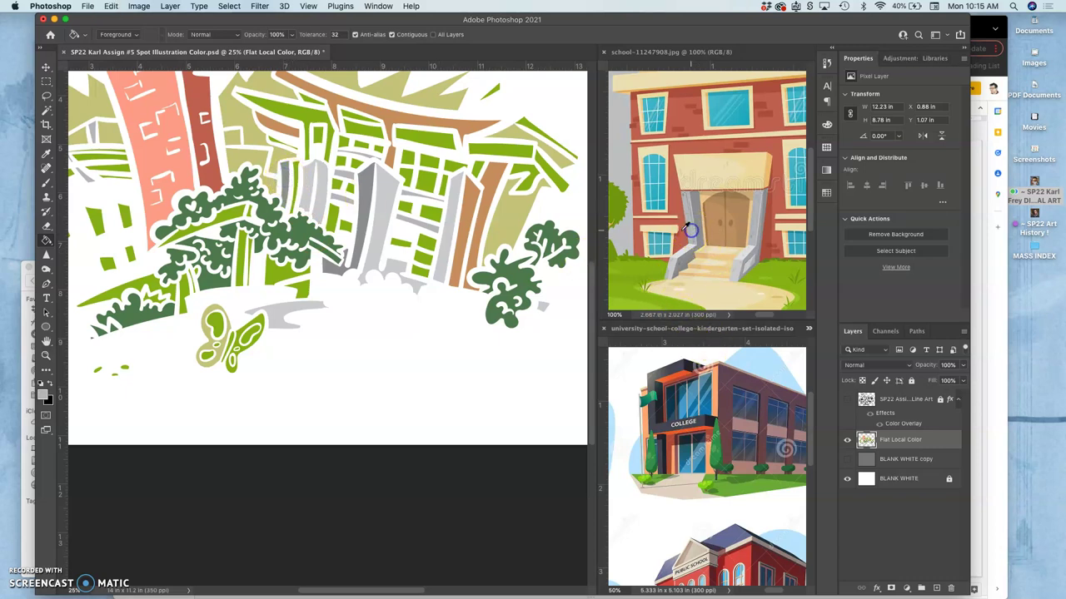
left_click(298, 164)
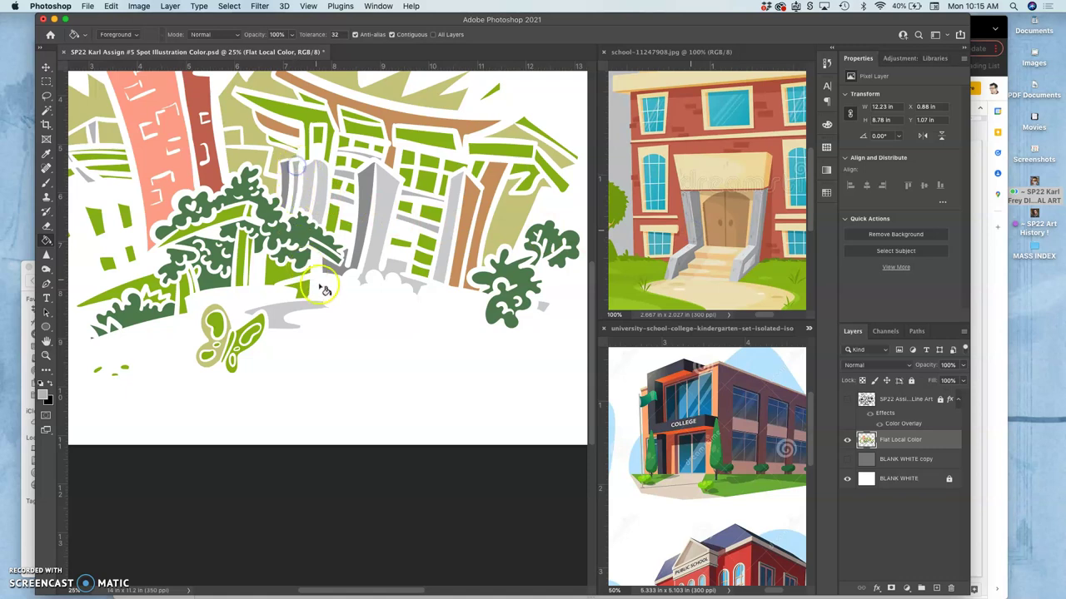
left_click(379, 303)
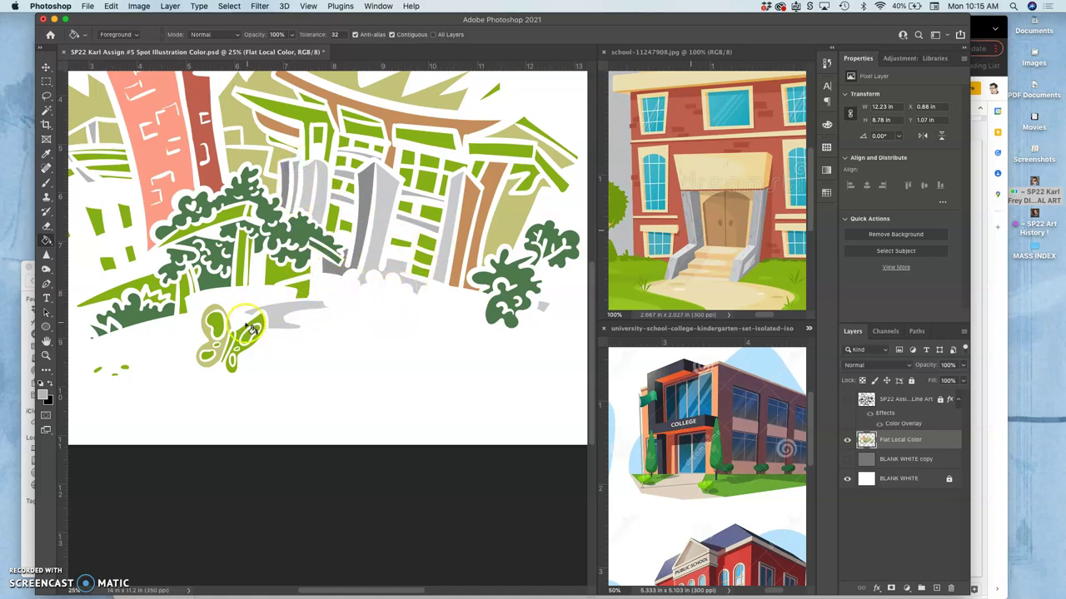
Fill tree and building-base patches, undo the grey canopy fills, and show the line art again.
left_click(244, 335)
left_click(248, 263)
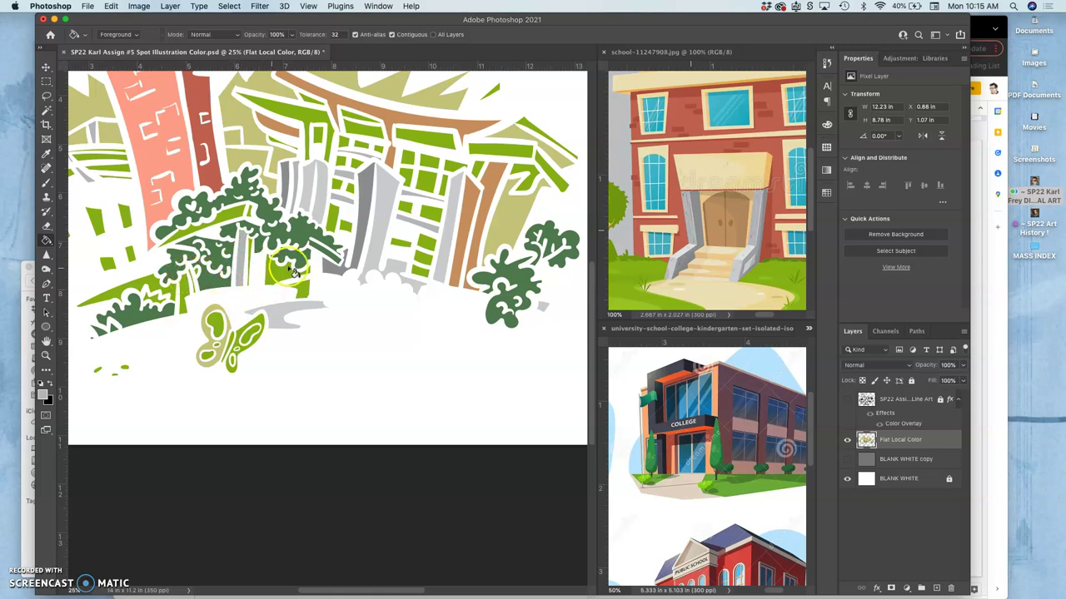
left_click(218, 281)
left_click(194, 283)
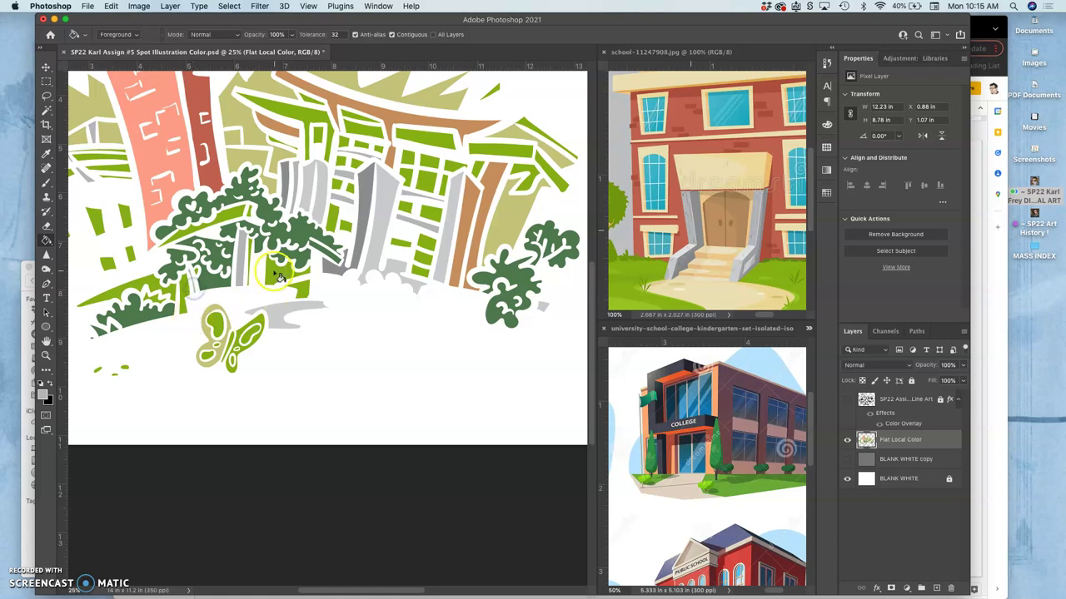
left_click(225, 212)
left_click(256, 215)
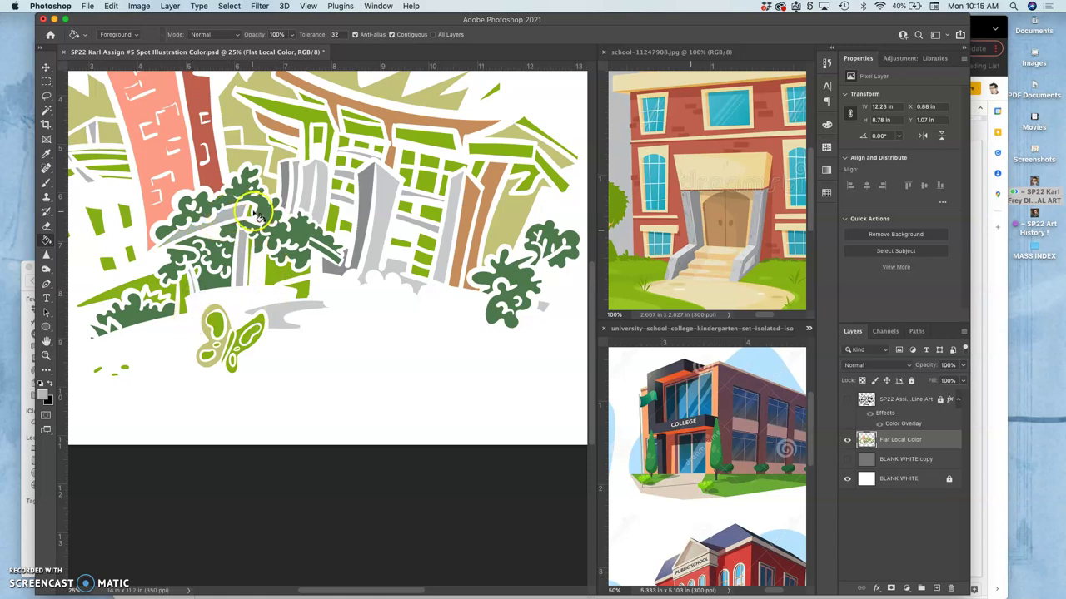
left_click(332, 205)
left_click(252, 215)
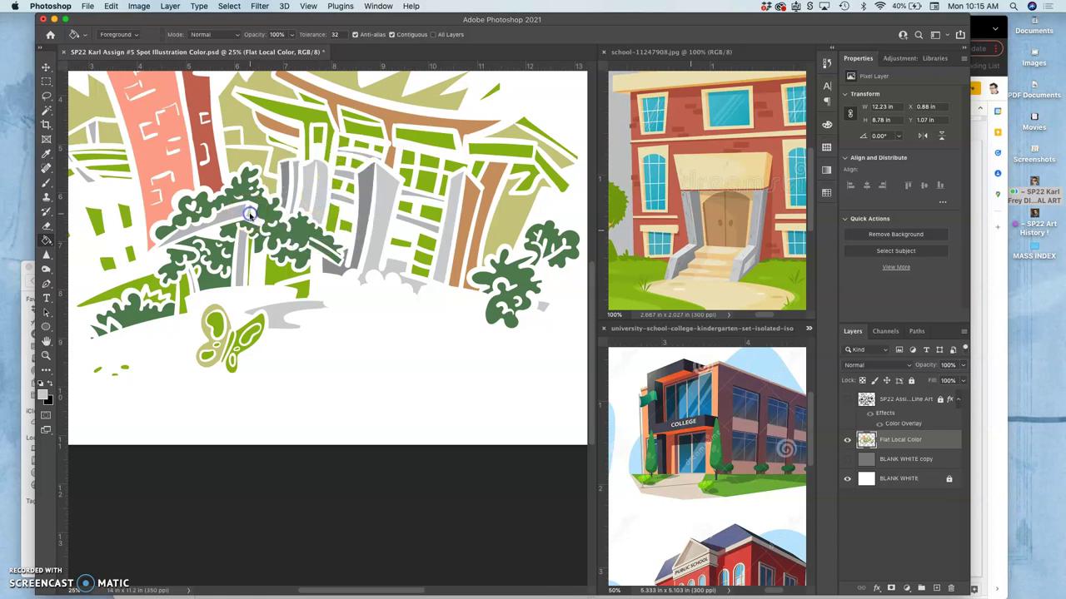
left_click(324, 249)
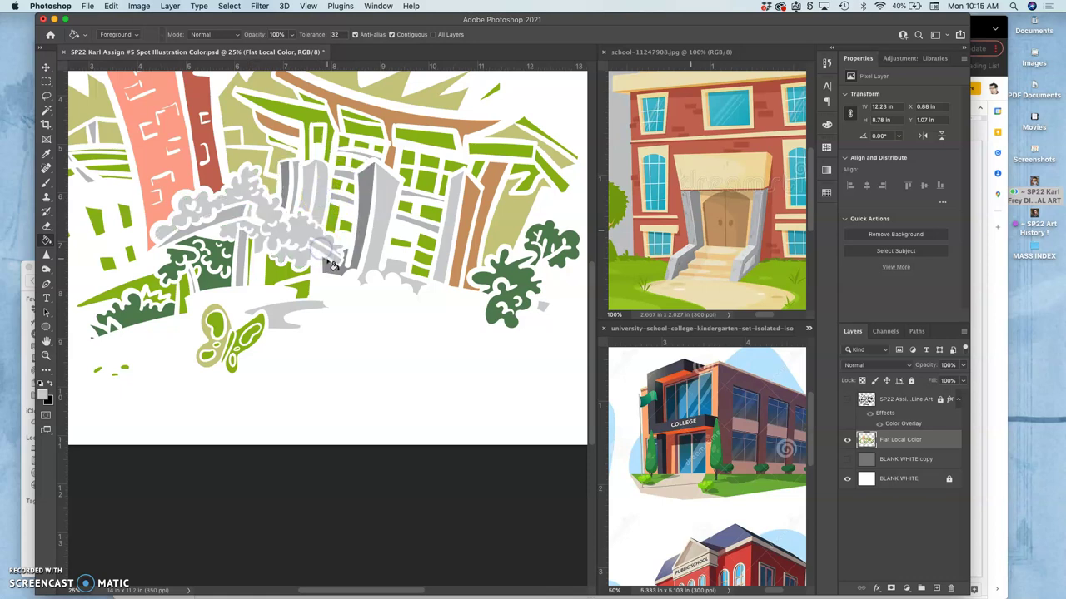
key("super+z")
left_click(319, 249)
key("super+z")
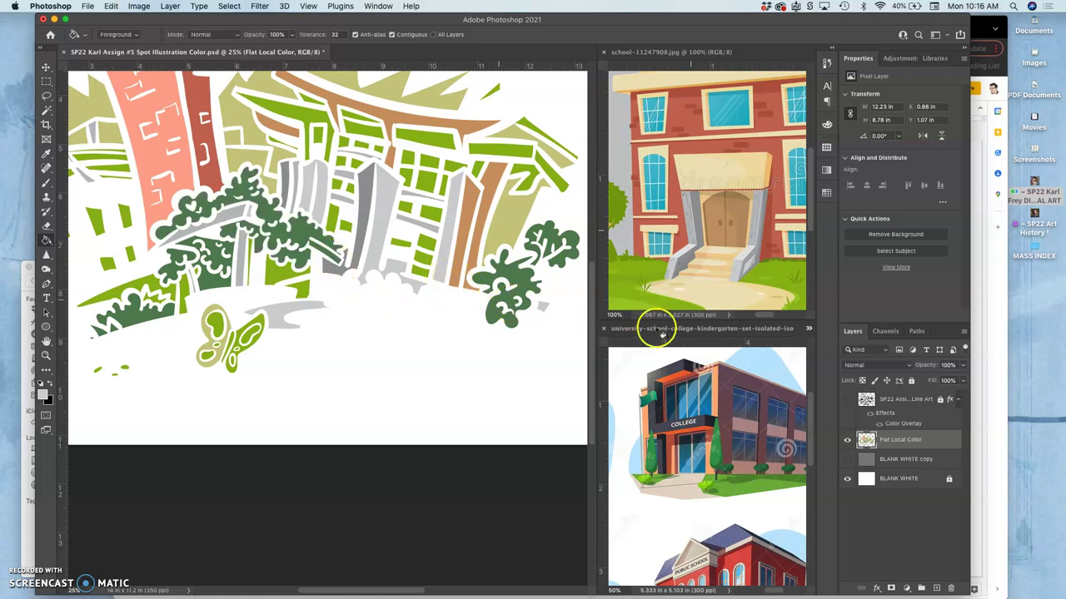
left_click(847, 399)
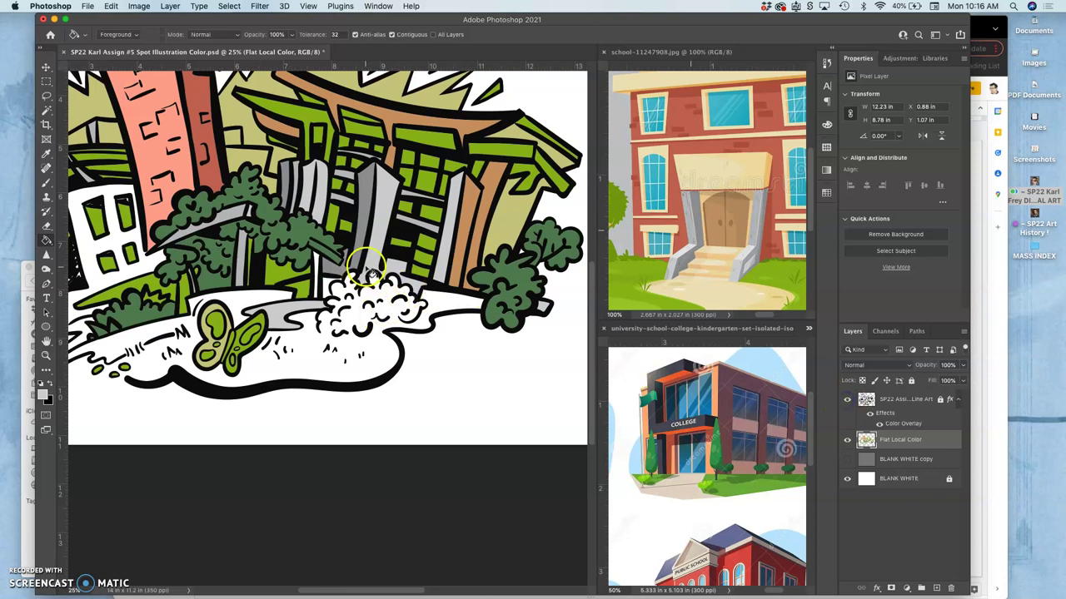
View the whole illustration with the line art hidden, then shown again.
key("super+plus")
key("super+minus")
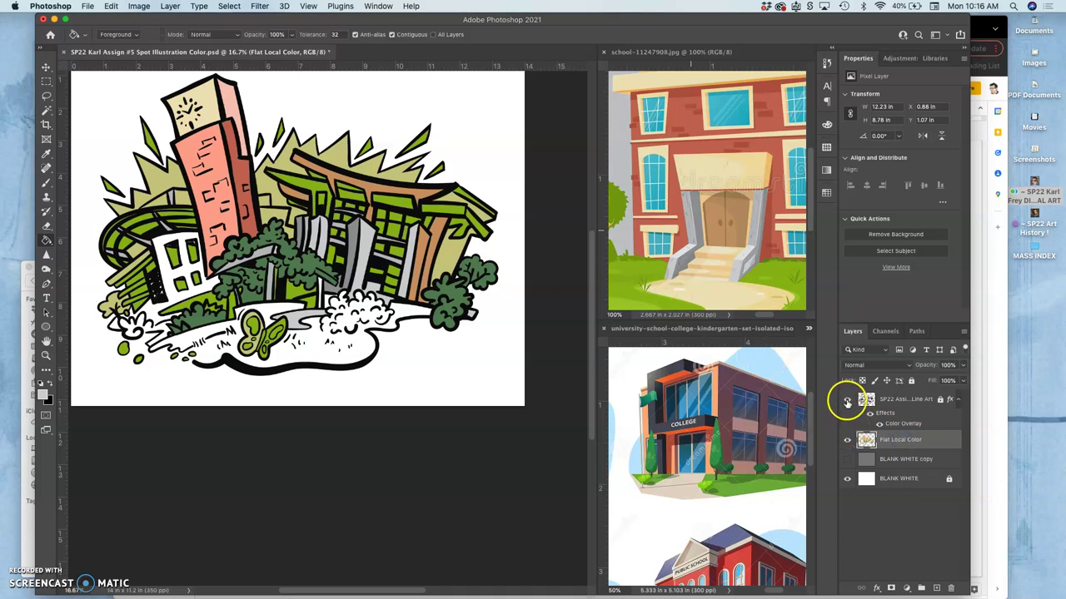
left_click(847, 400)
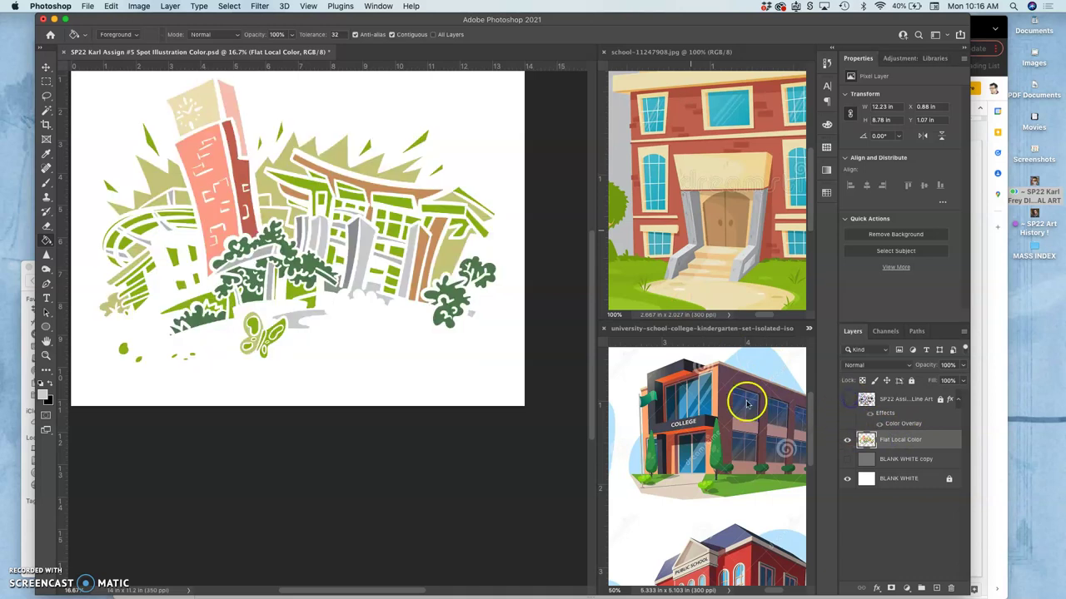
left_click(847, 399)
Zoom to 50% and pan to the butterfly.
key("super+plus")
key("super+plus")
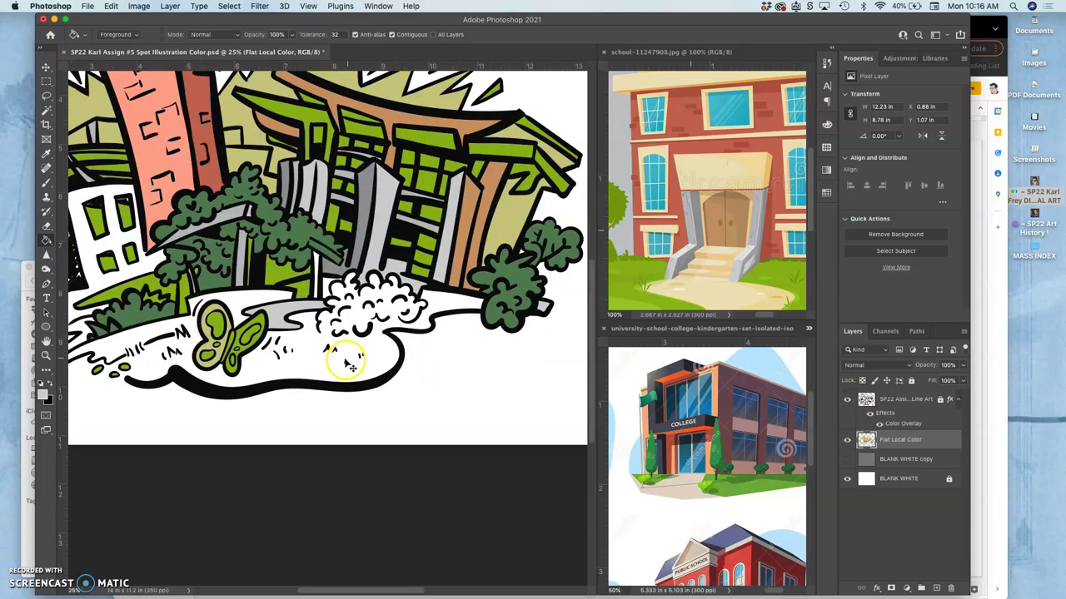
key("super+plus")
scroll(388, 298, "left", 10)
scroll(388, 298, "down", 5)
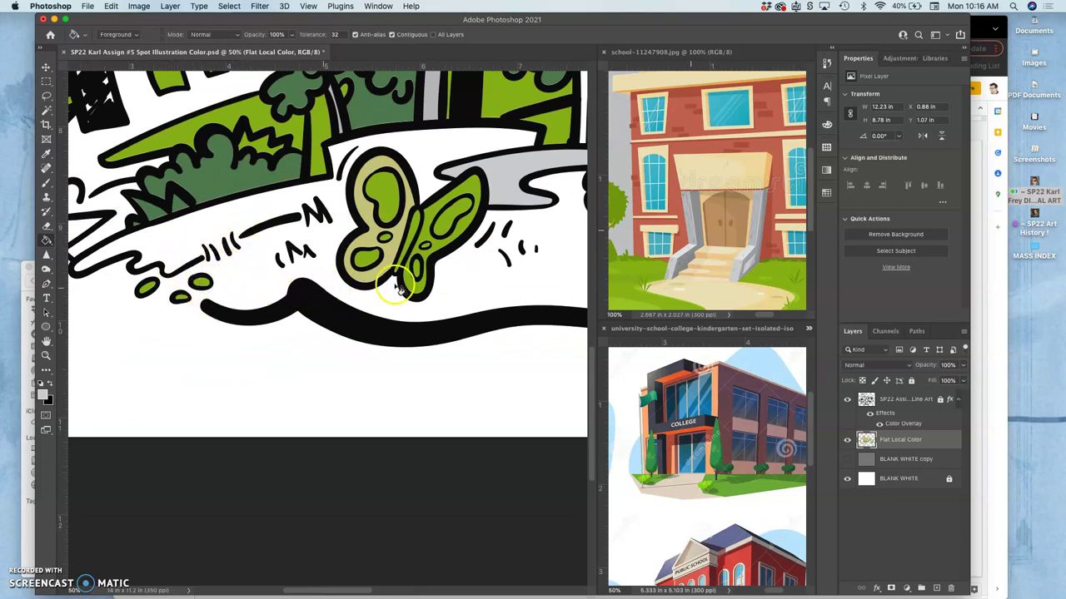
Duplicate the line art layer into a line art copy layer.
left_click(894, 400)
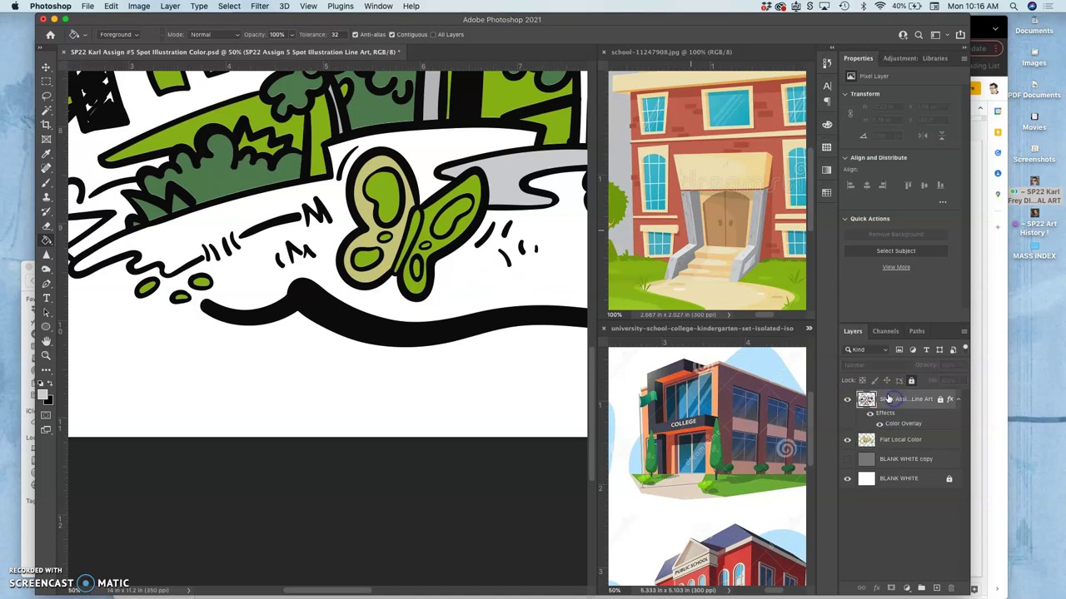
key("super+j")
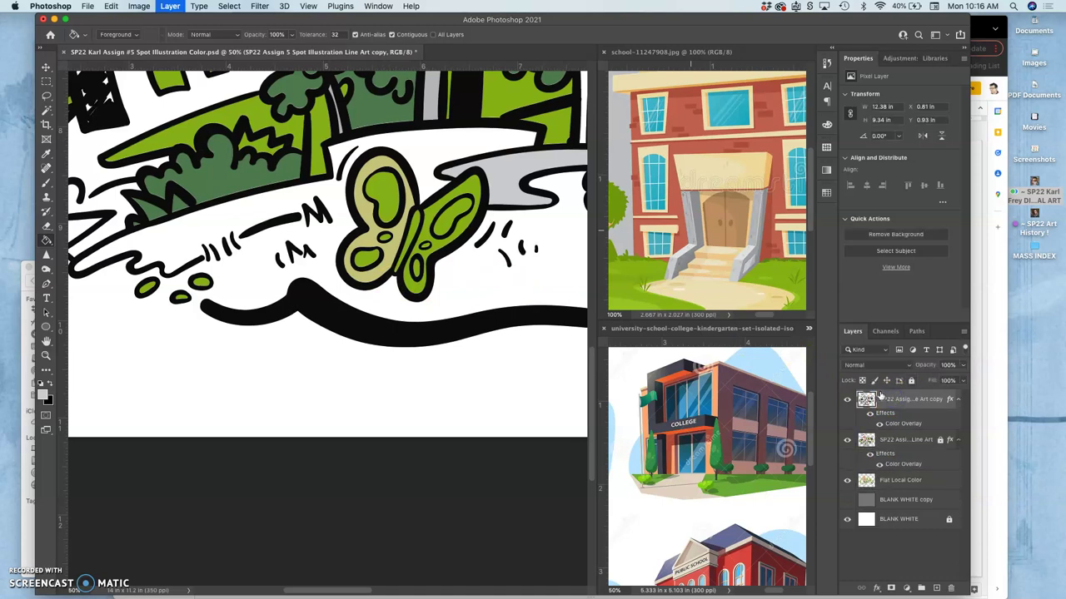
left_click(906, 405)
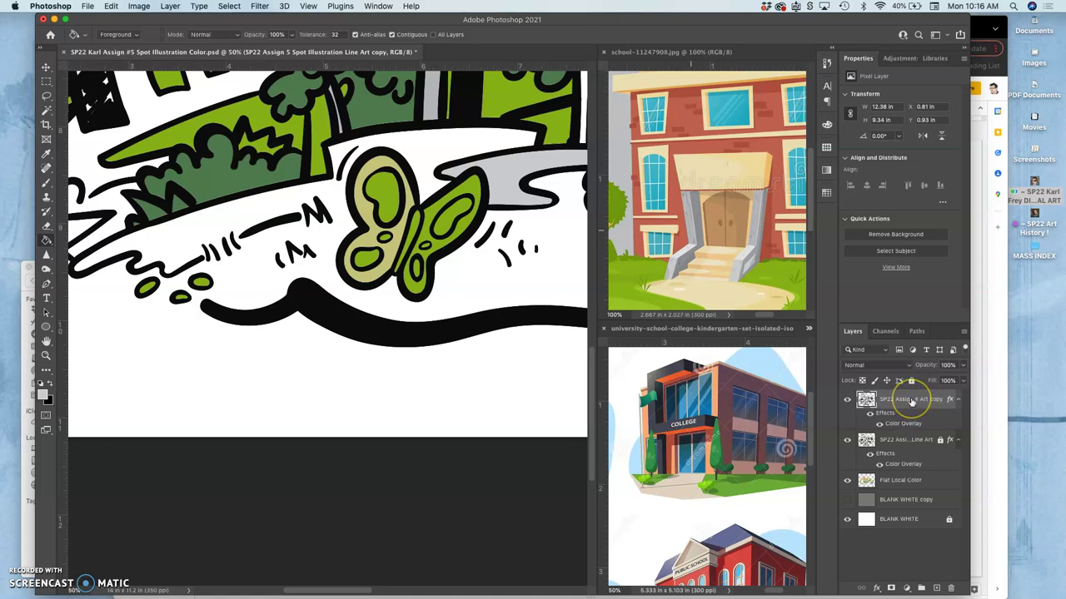
right_click(903, 404)
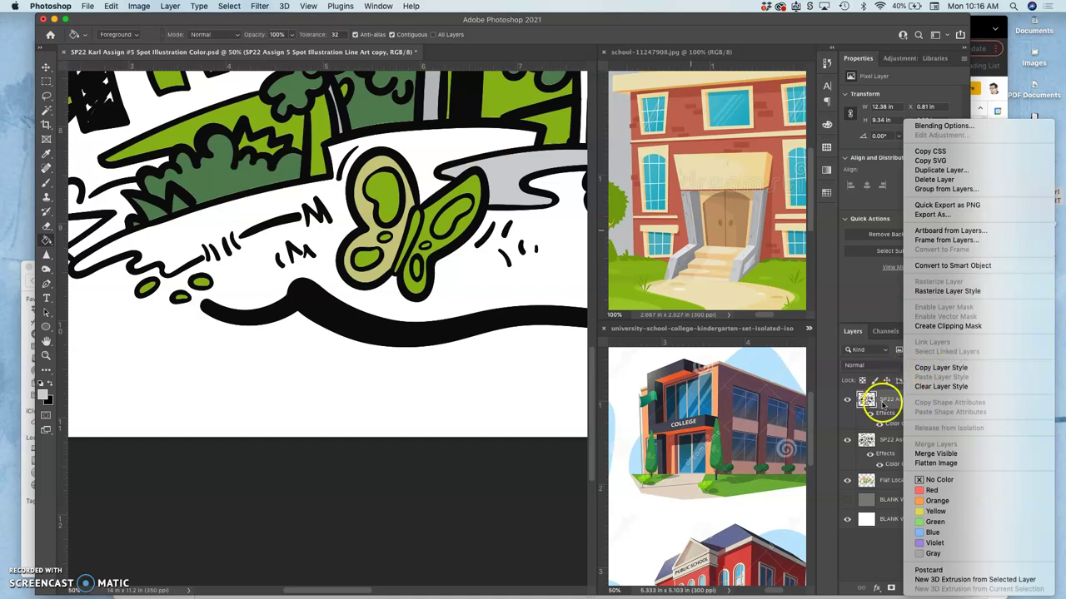
left_click(885, 396)
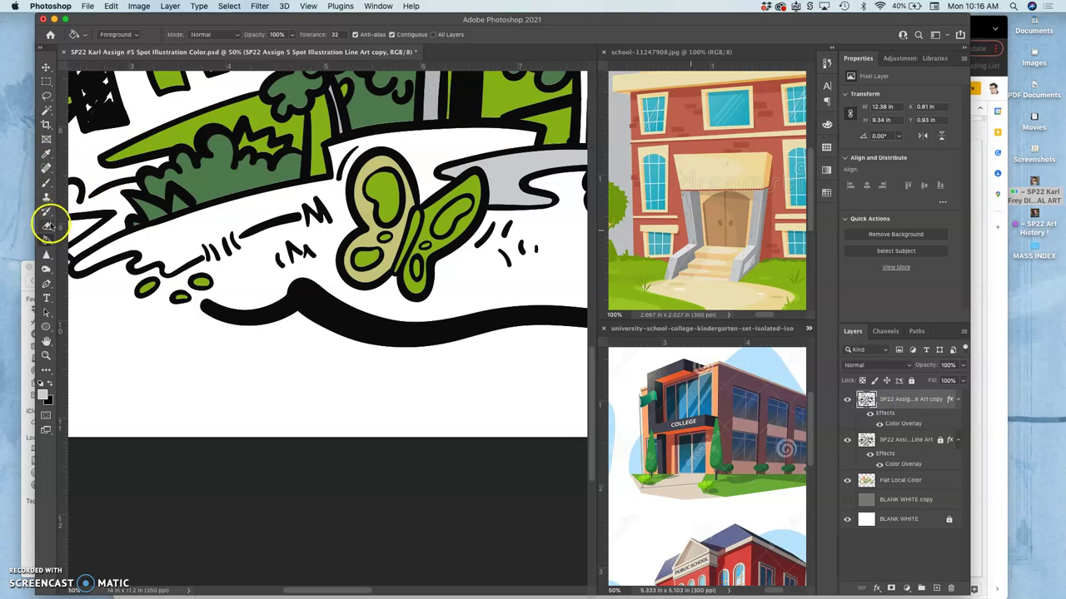
With a 47 px brush, paint green grass strokes by the dots at the ground line's left end.
left_click(46, 183)
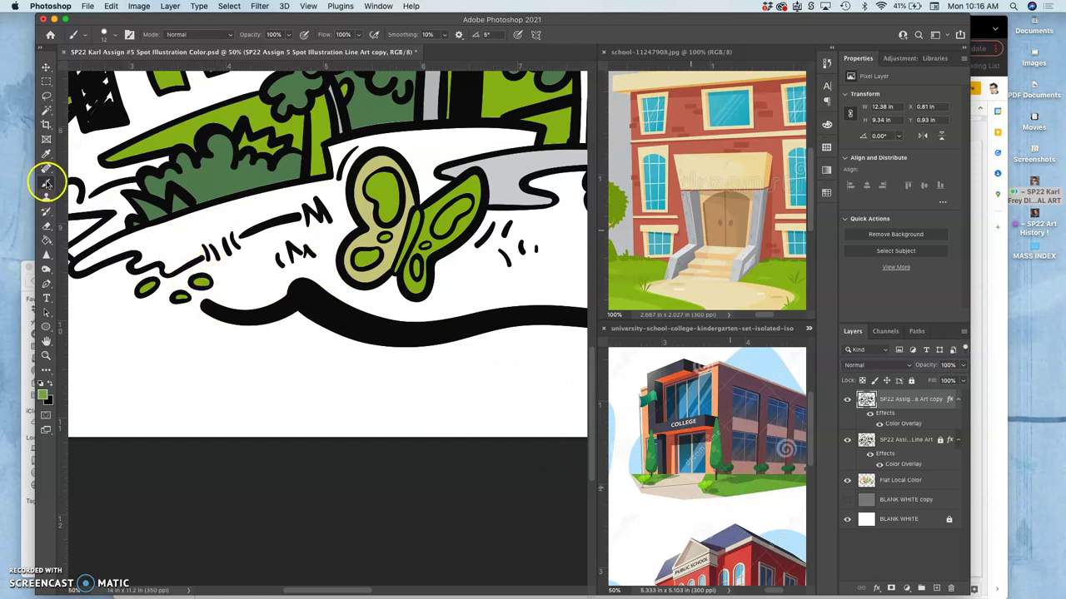
left_click(112, 36)
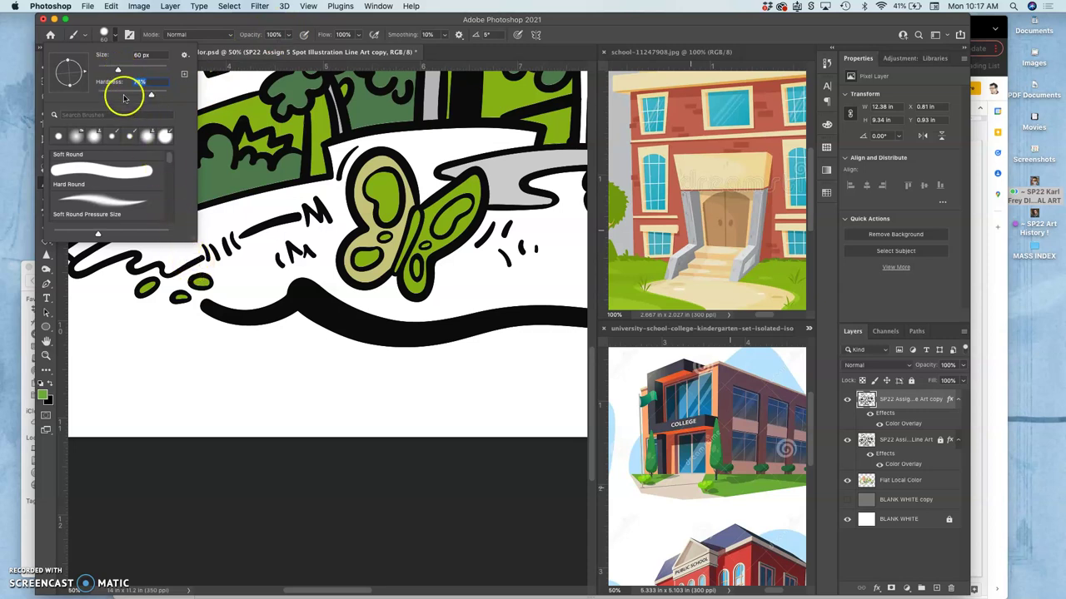
left_click_drag(114, 70, 112, 70)
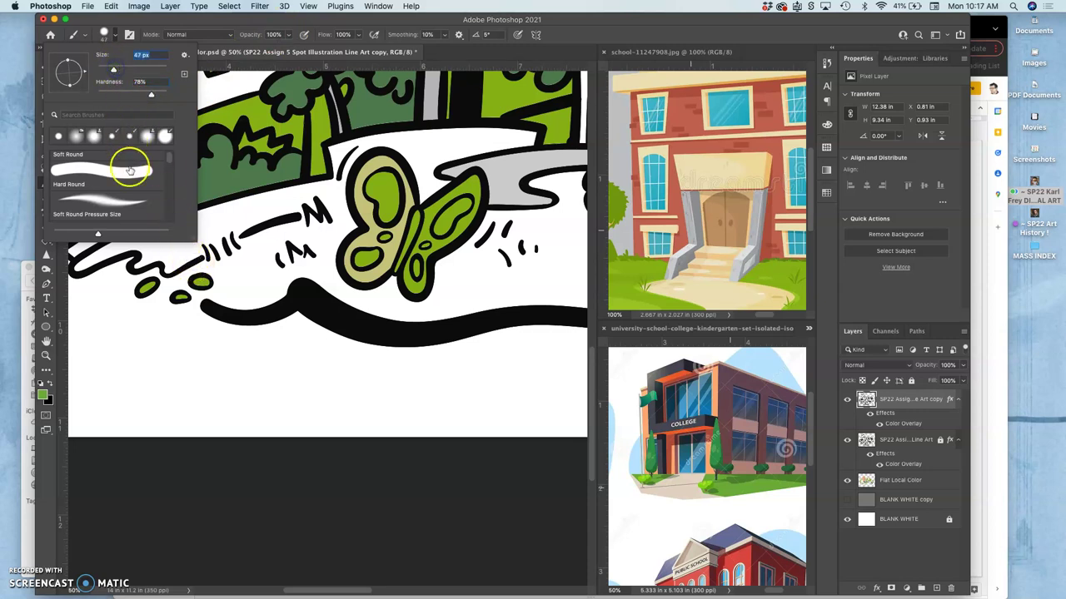
left_click(187, 267)
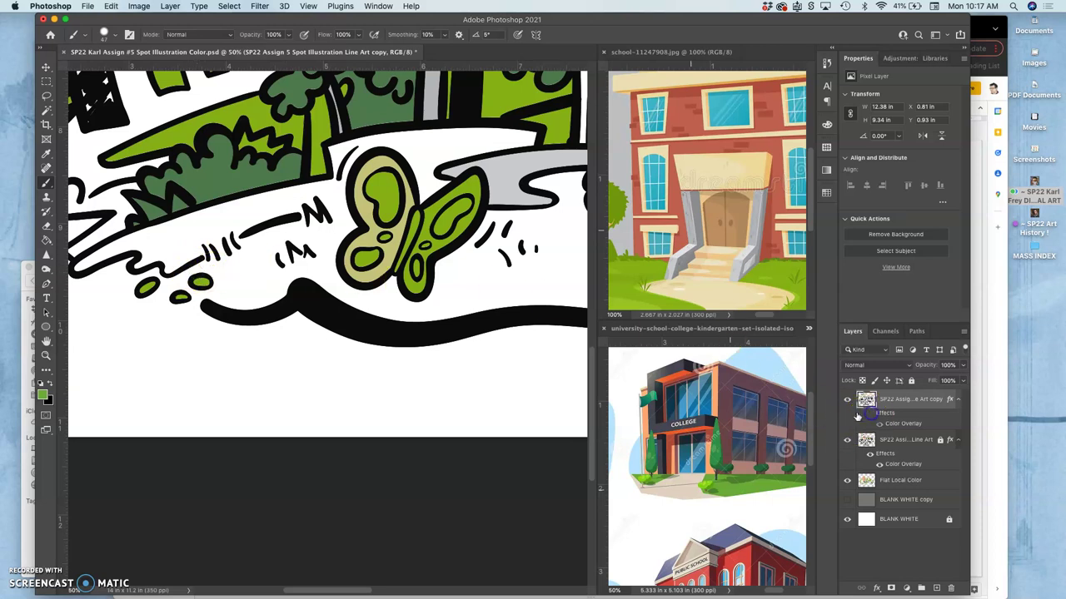
left_click(164, 265)
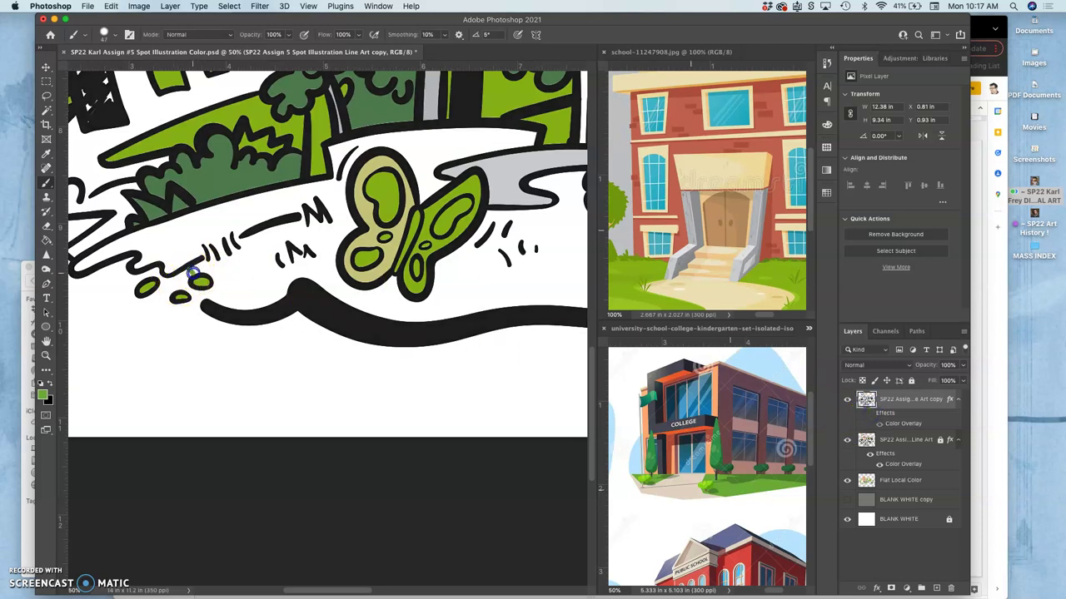
left_click(206, 293)
left_click(393, 318)
left_click(323, 293)
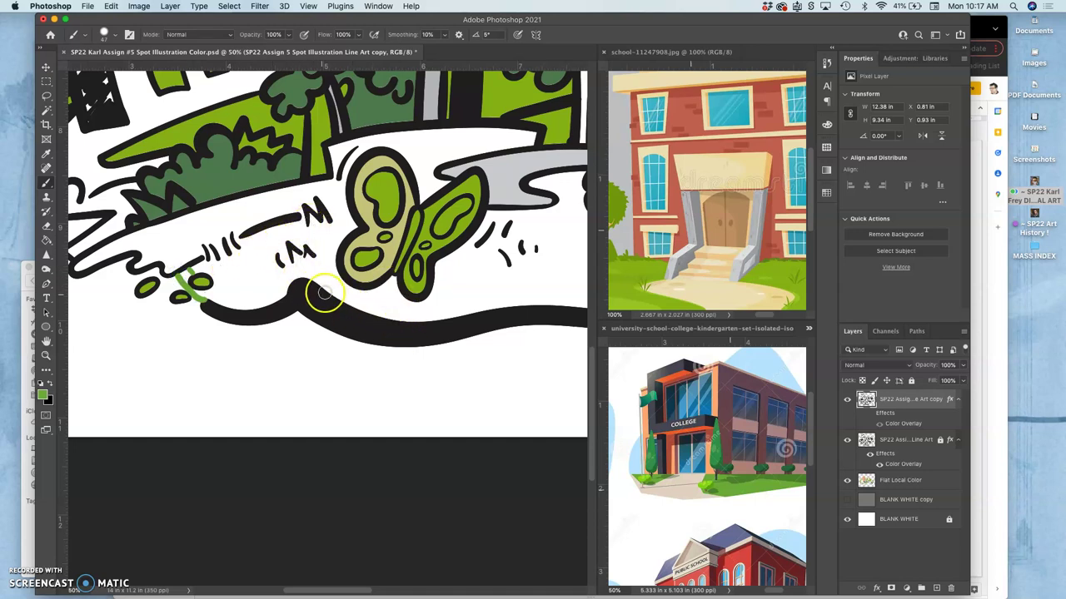
key("super+minus")
key("super+minus")
key("super+minus")
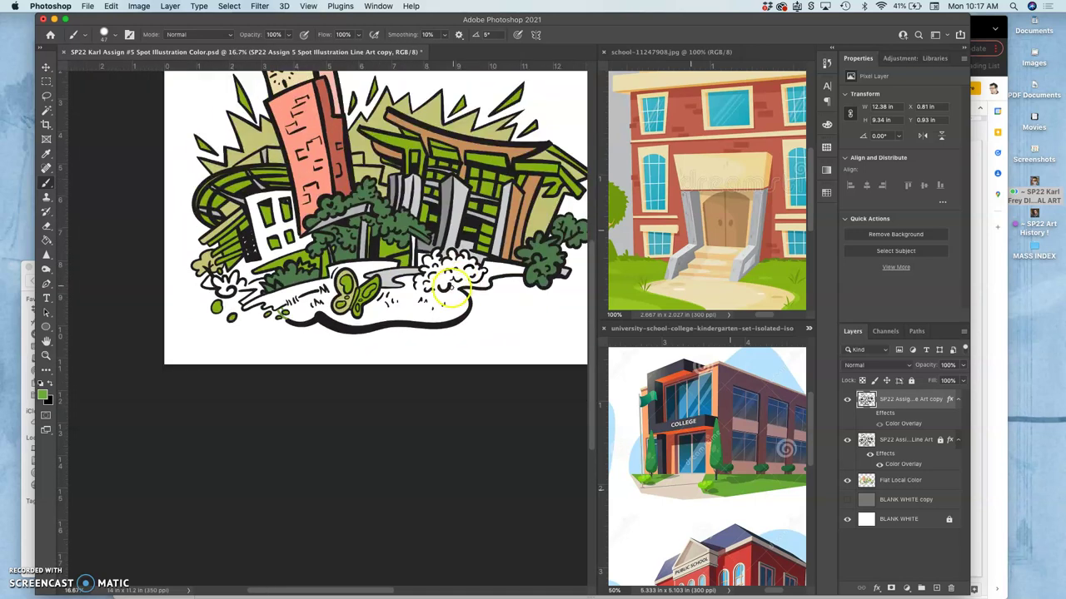
Magic Wand the white ground around the butterfly, adding the green grass stroke to the selection.
scroll(448, 285, "down", 5)
scroll(448, 286, "right", 5)
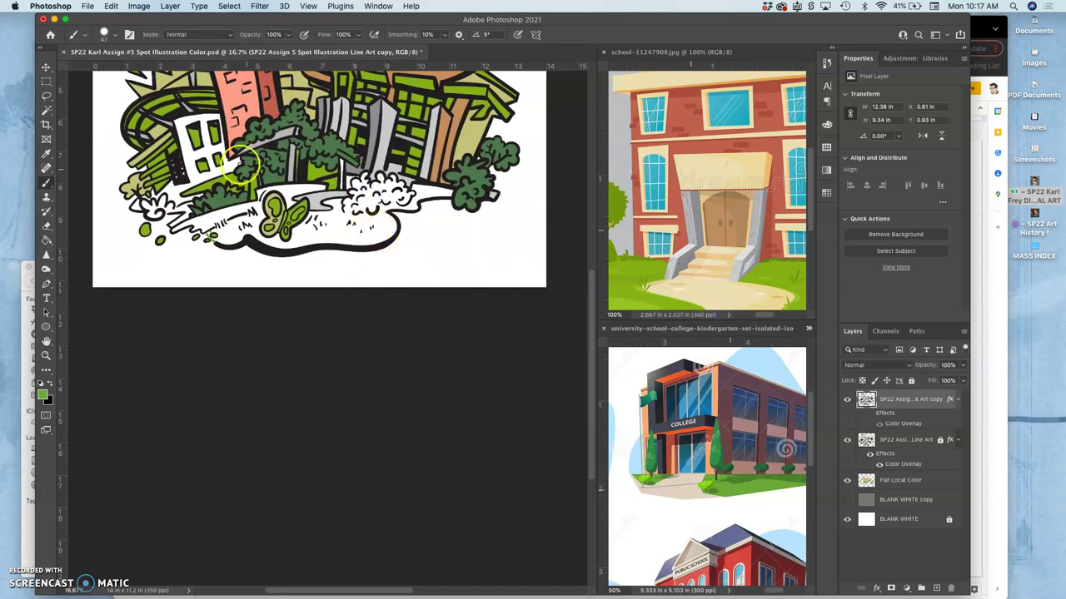
left_click(46, 109)
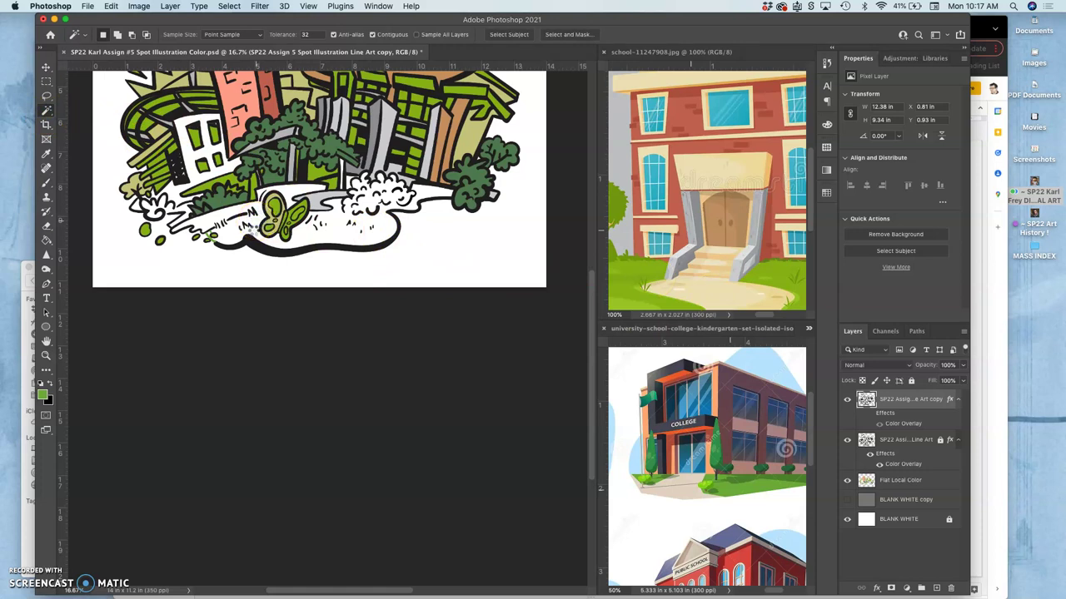
left_click(249, 232)
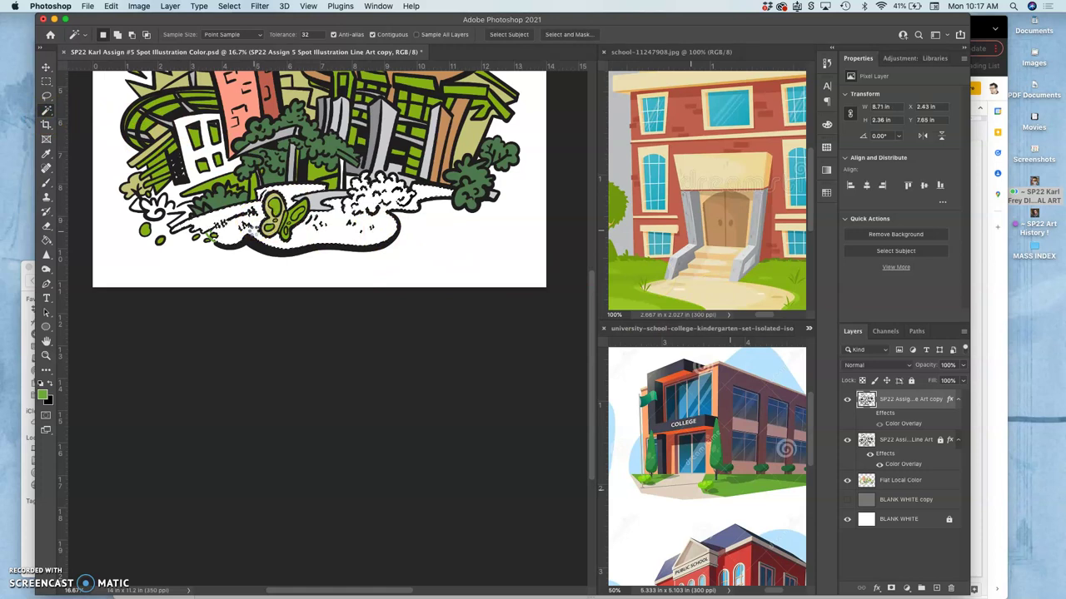
key("super+equal")
key("super+equal")
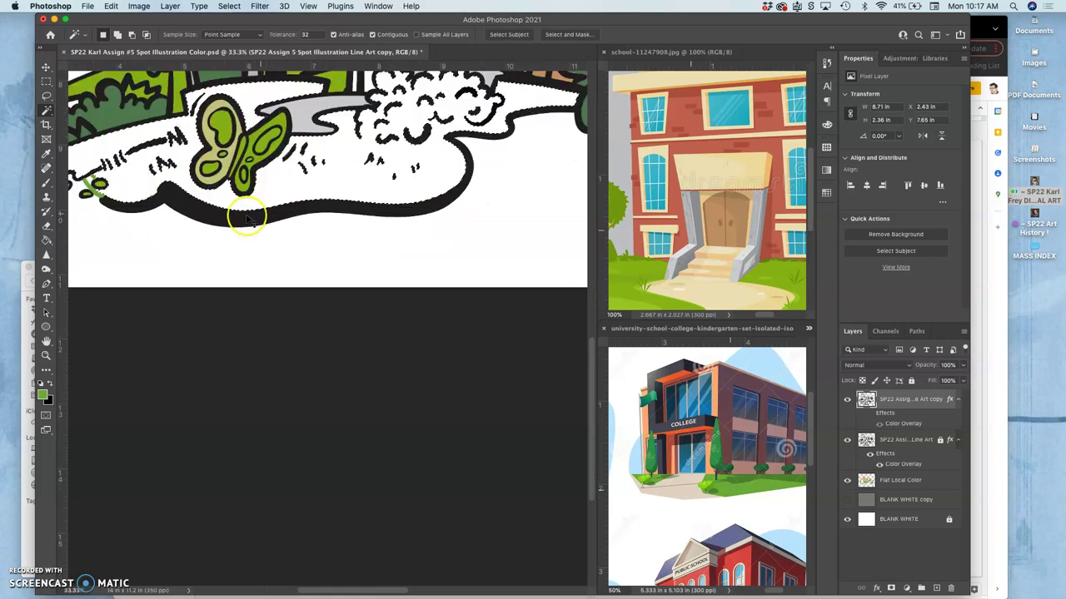
key("super+equal")
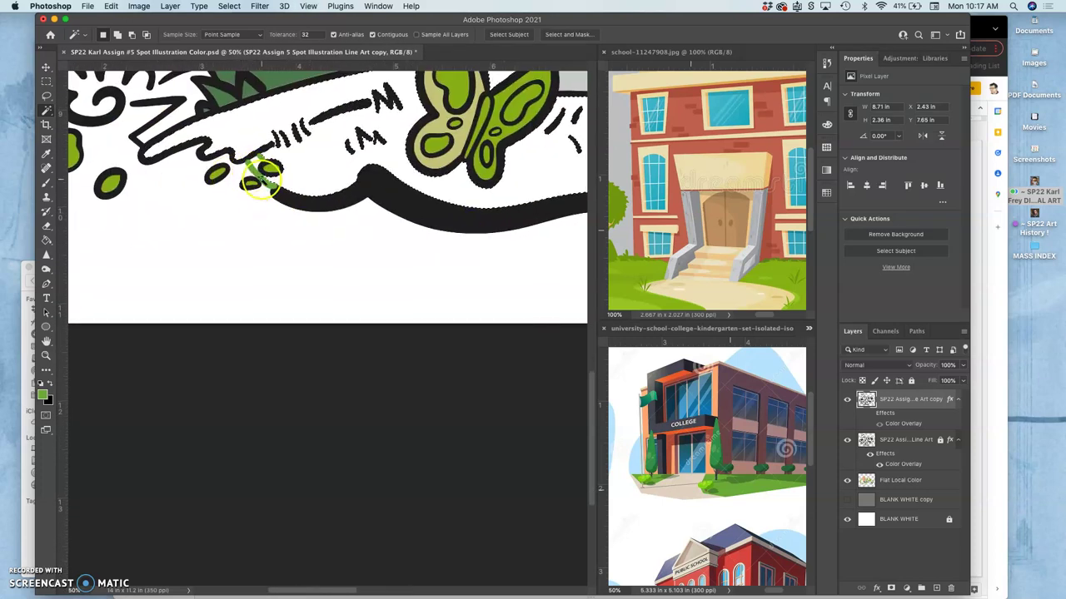
key("shift")
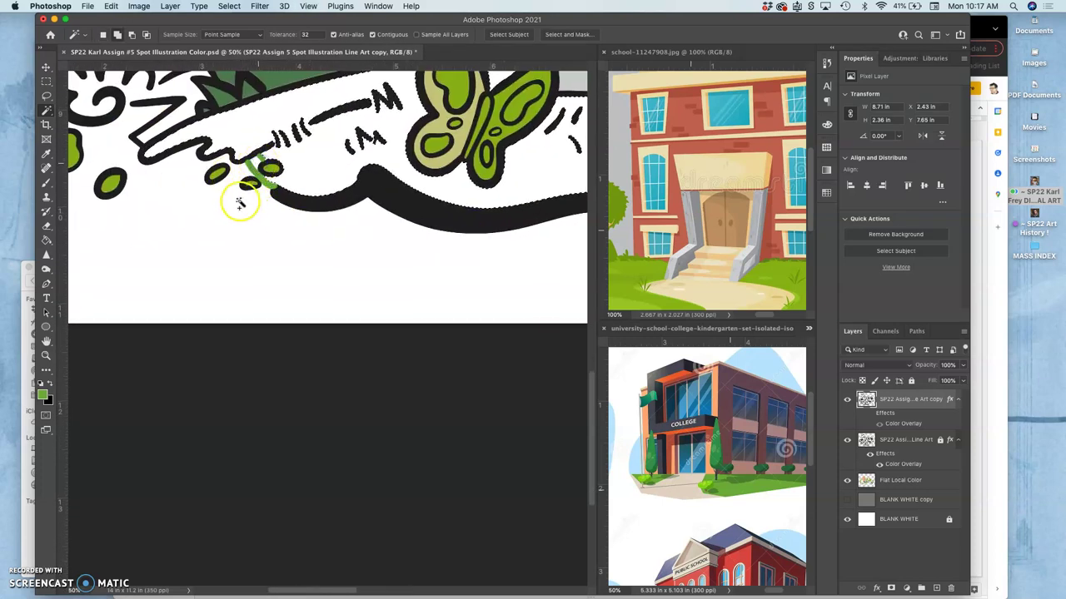
left_click(268, 176, "shift")
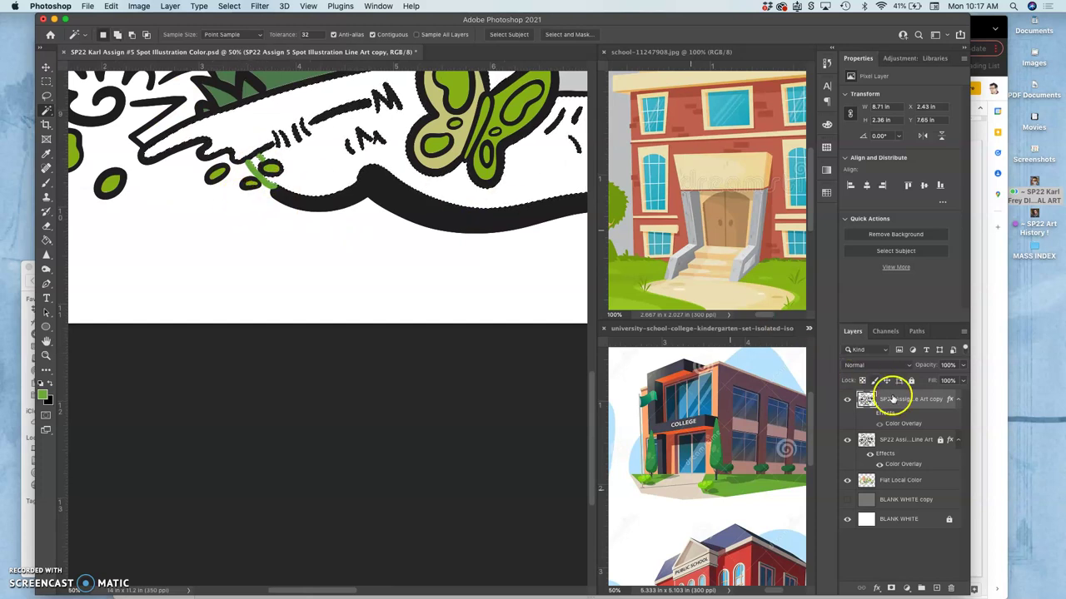
Fill the selection flat green on Flat Local Color, deselect, and zoom in on the small ovals.
left_click(898, 479)
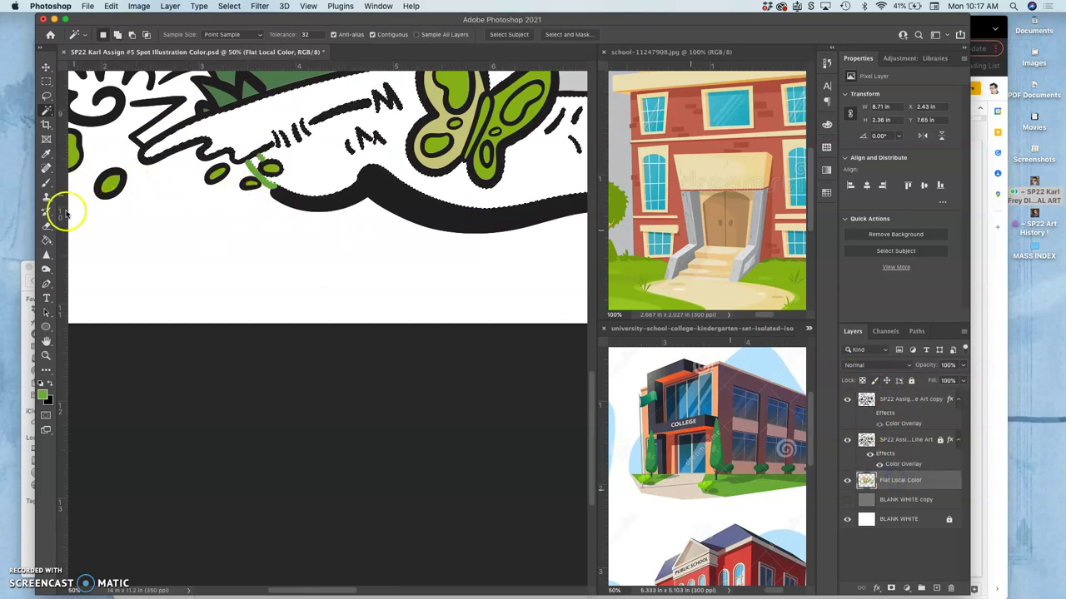
left_click(45, 241)
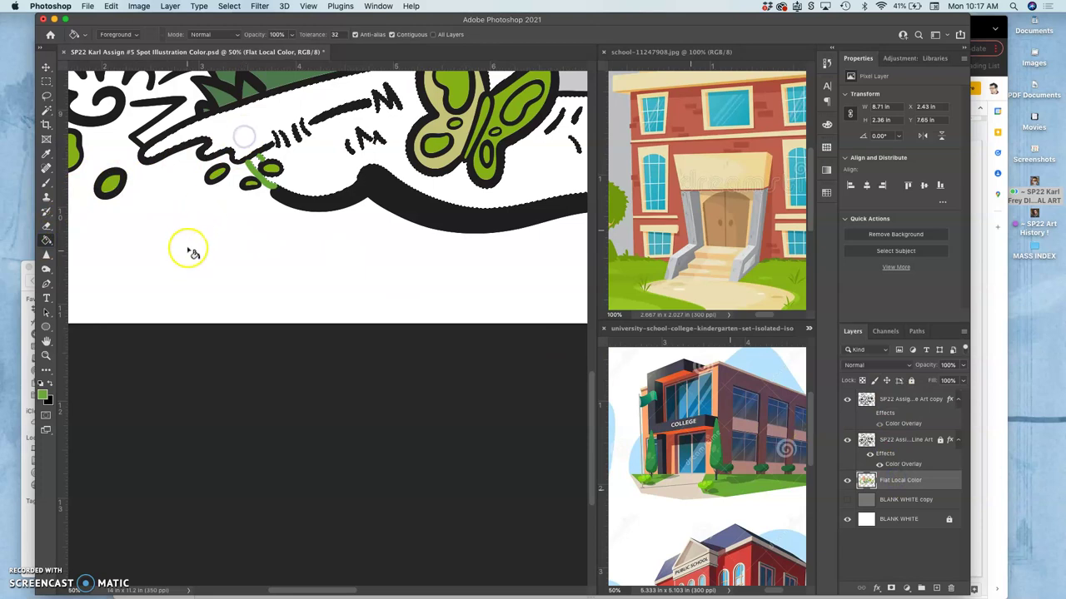
key("alt+BackSpace")
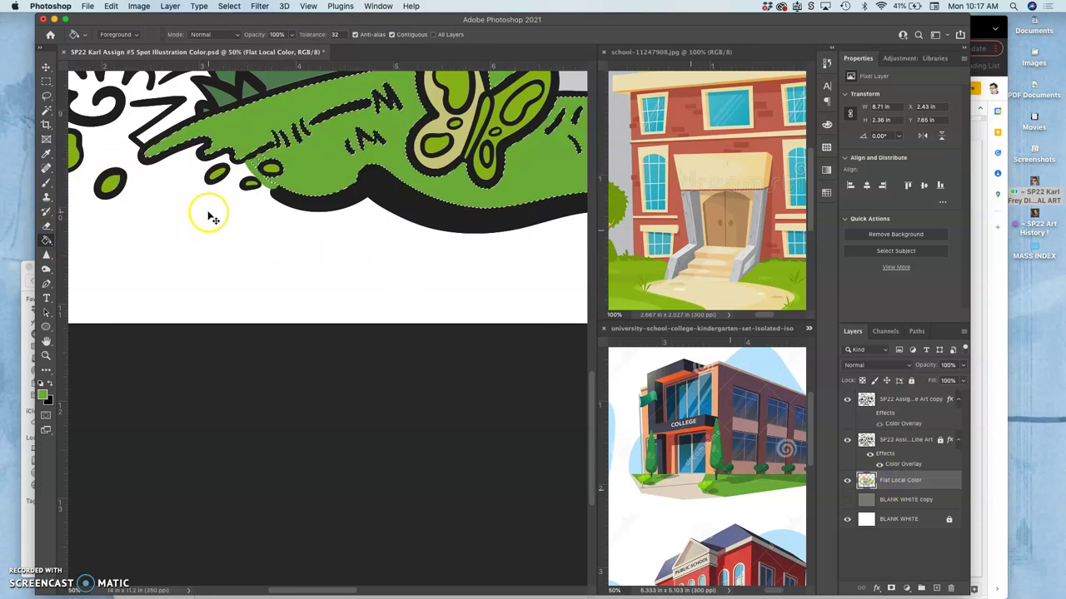
key("cmd+d")
key("cmd+equal")
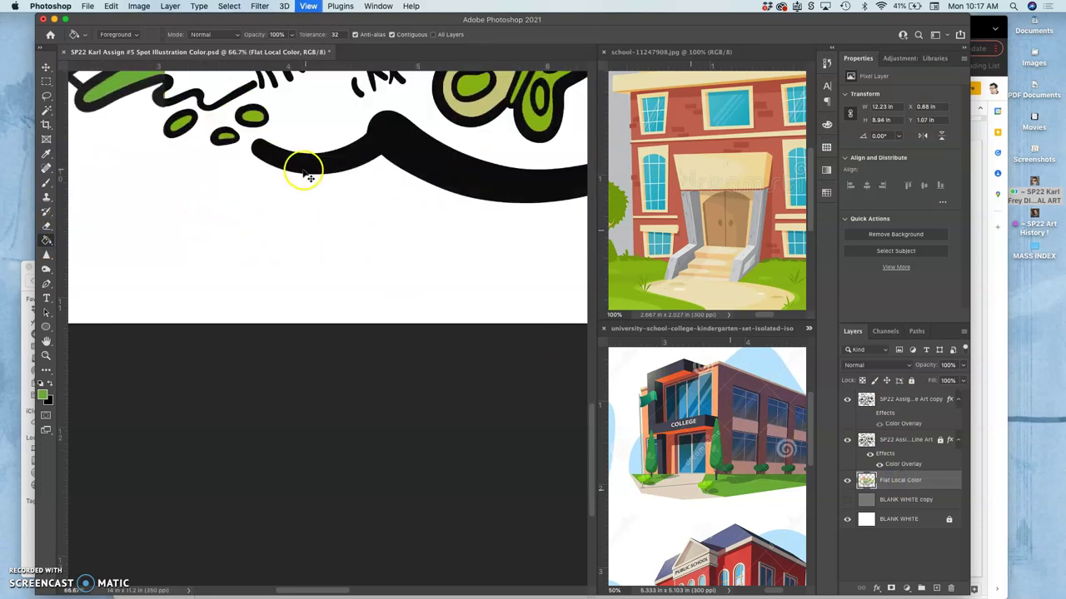
key("cmd+equal")
key("cmd+equal")
scroll(324, 281, "up", 5)
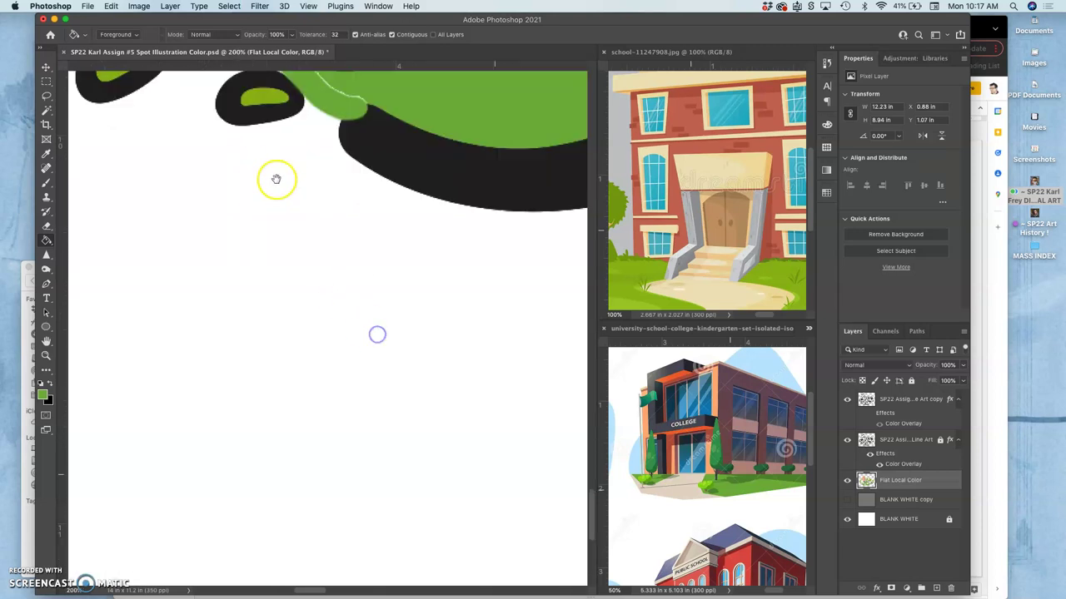
left_click_drag(360, 205, 320, 181)
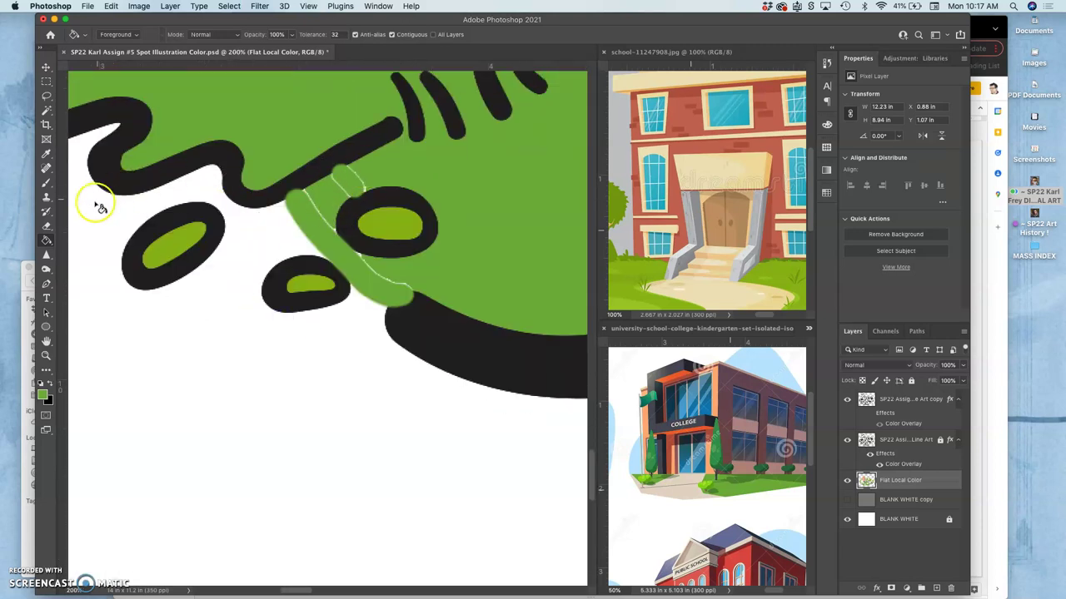
Hide the top line-art copy and brush green into the white gaps around the small ovals.
left_click(46, 183)
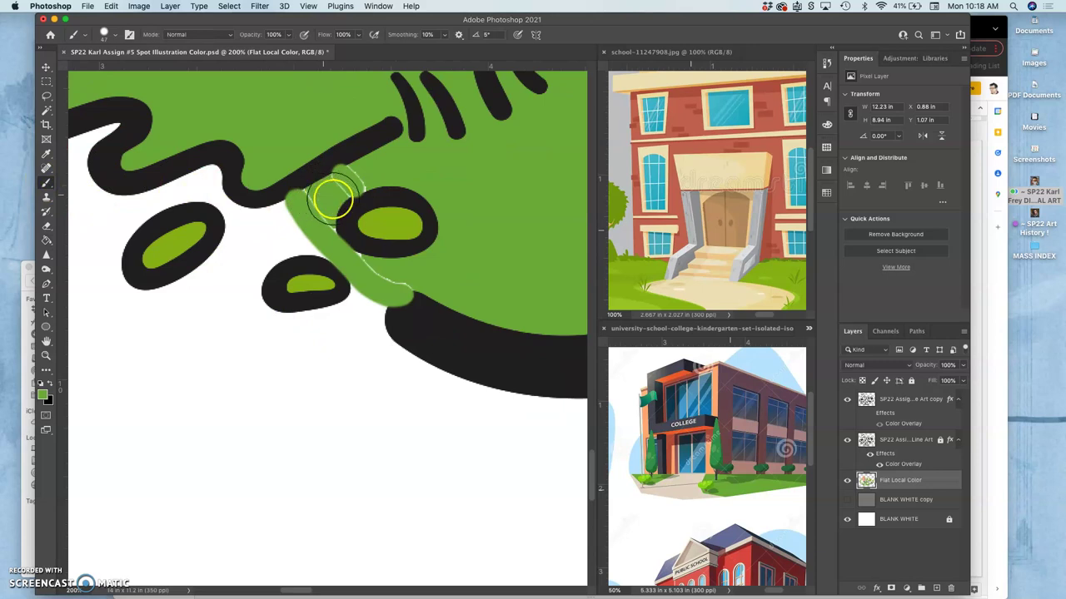
left_click(848, 399)
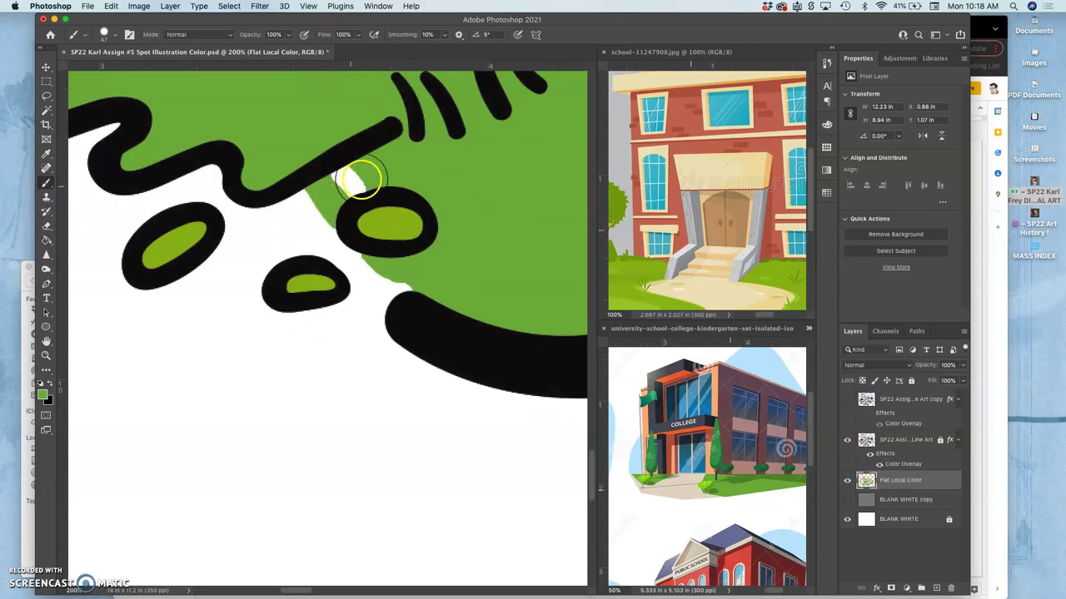
mouse_move(305, 200)
left_mouse_down()
mouse_move(297, 191)
mouse_move(408, 298)
mouse_move(293, 190)
mouse_move(326, 202)
mouse_move(337, 181)
left_mouse_up()
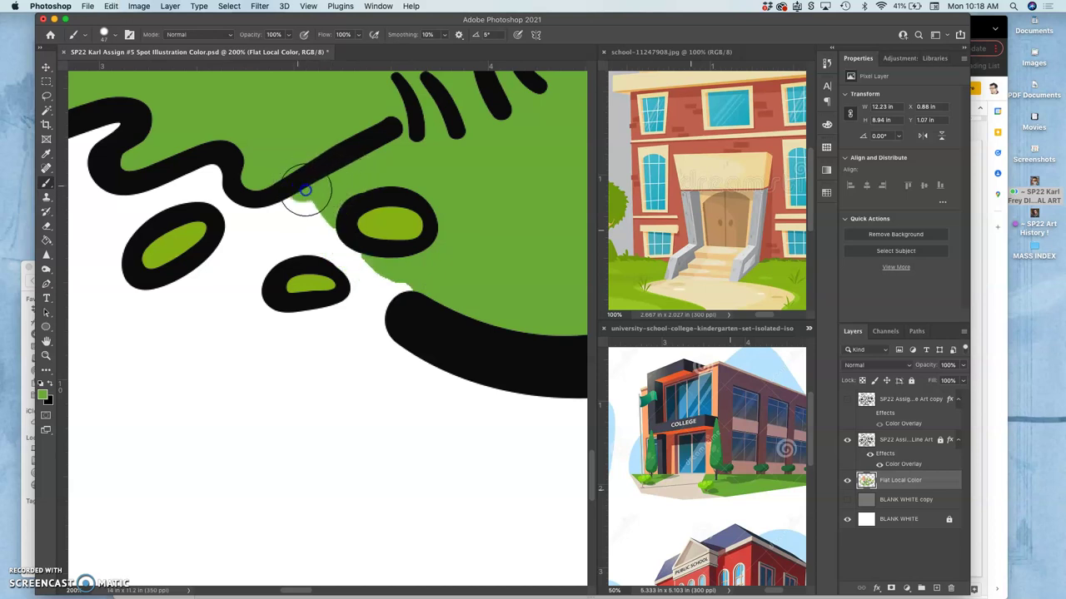
mouse_move(306, 190)
left_mouse_down()
mouse_move(374, 259)
mouse_move(459, 305)
mouse_move(290, 187)
mouse_move(460, 223)
mouse_move(431, 223)
mouse_move(340, 177)
left_mouse_up()
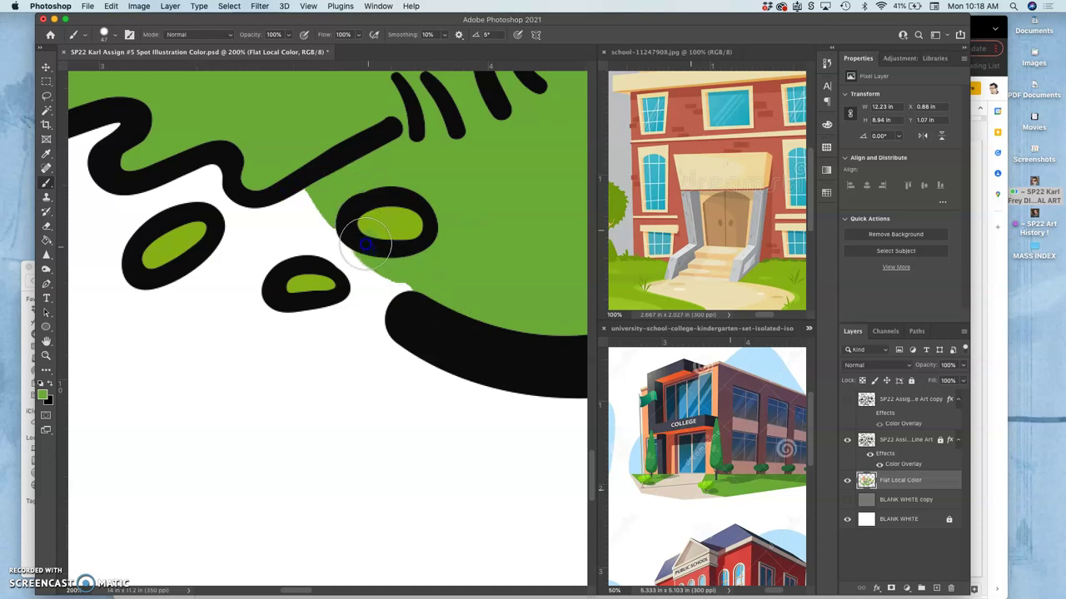
mouse_move(376, 252)
left_mouse_down()
mouse_move(427, 289)
mouse_move(308, 186)
left_mouse_up()
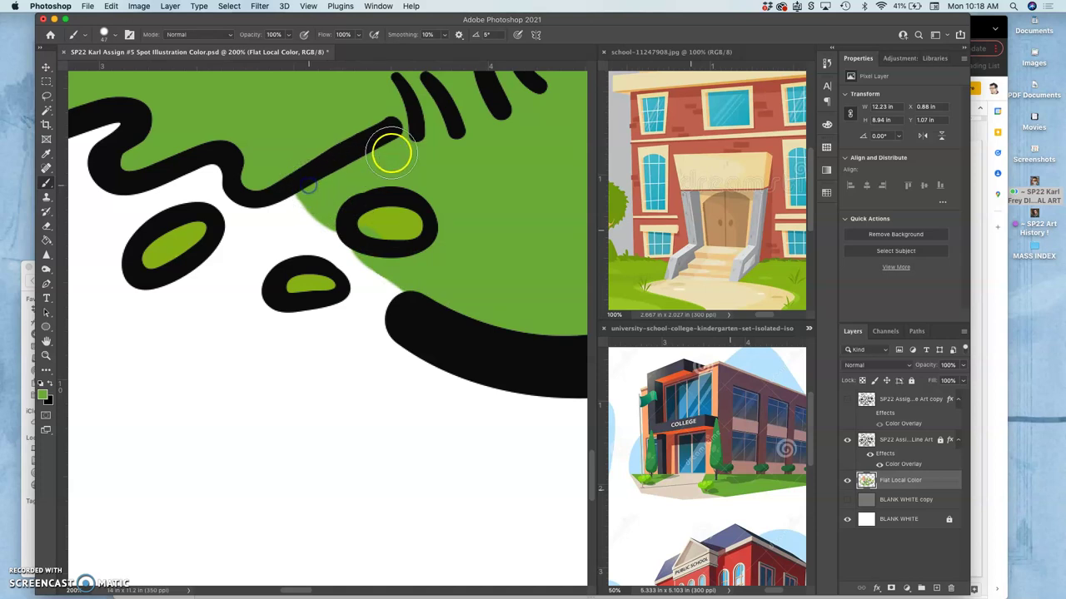
mouse_move(391, 155)
left_mouse_down()
mouse_move(321, 183)
mouse_move(324, 198)
left_mouse_up()
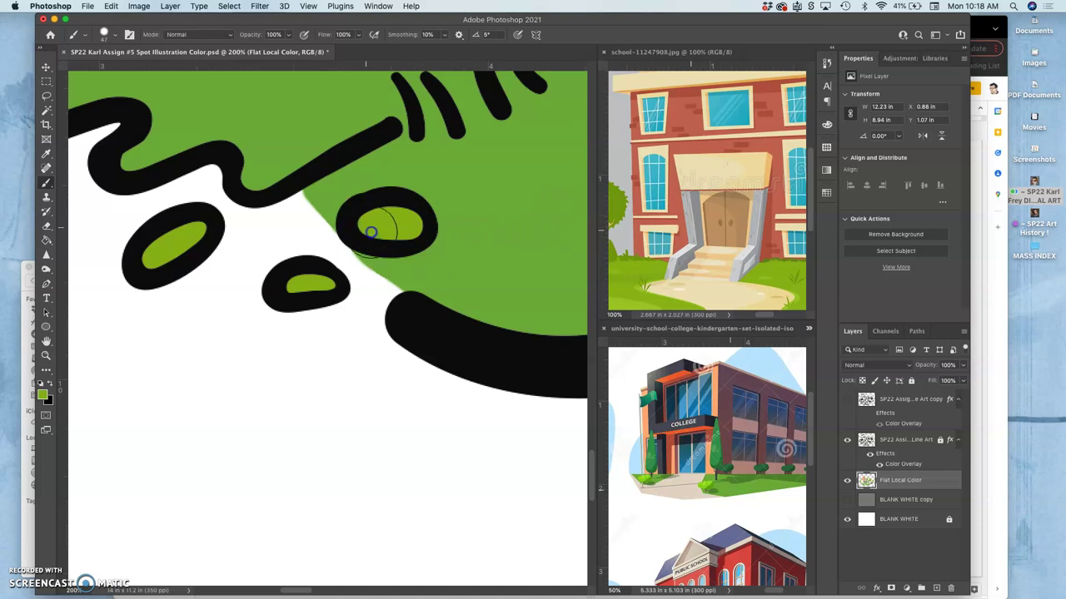
Hide the black Line Art layer and zoom in on the inner oval shapes.
left_click(847, 440)
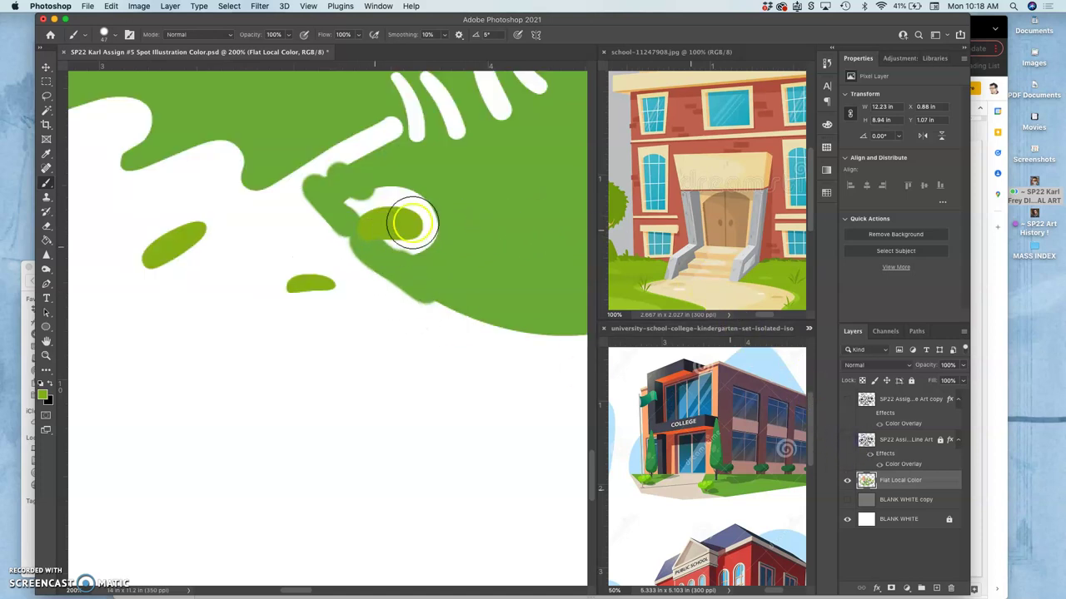
key("super+minus")
key("super+minus")
key("super+minus")
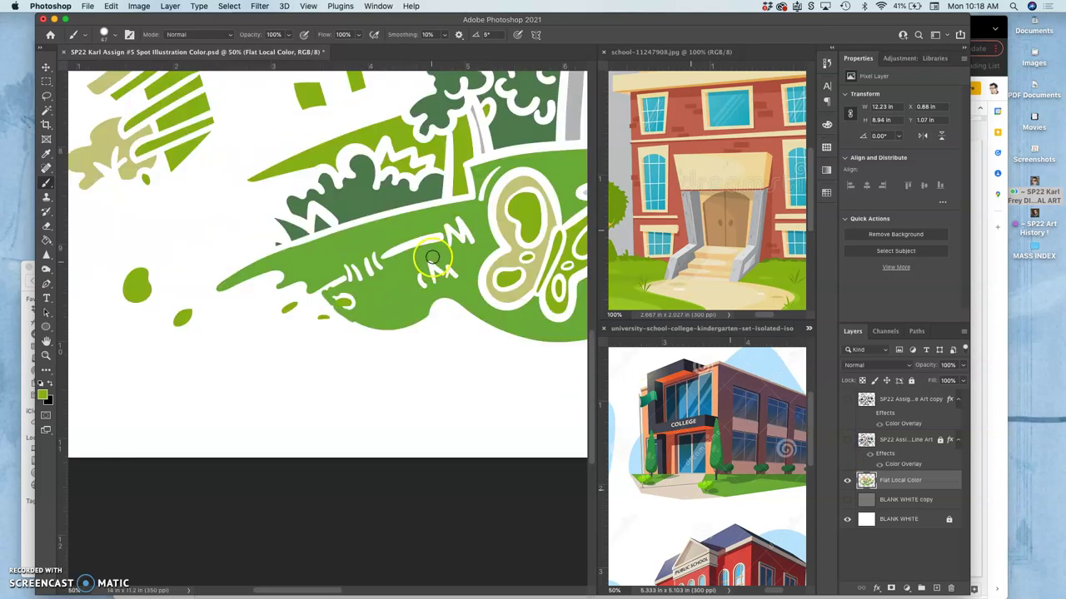
key("super+plus")
key("super+plus")
key("super+plus")
key("super+plus")
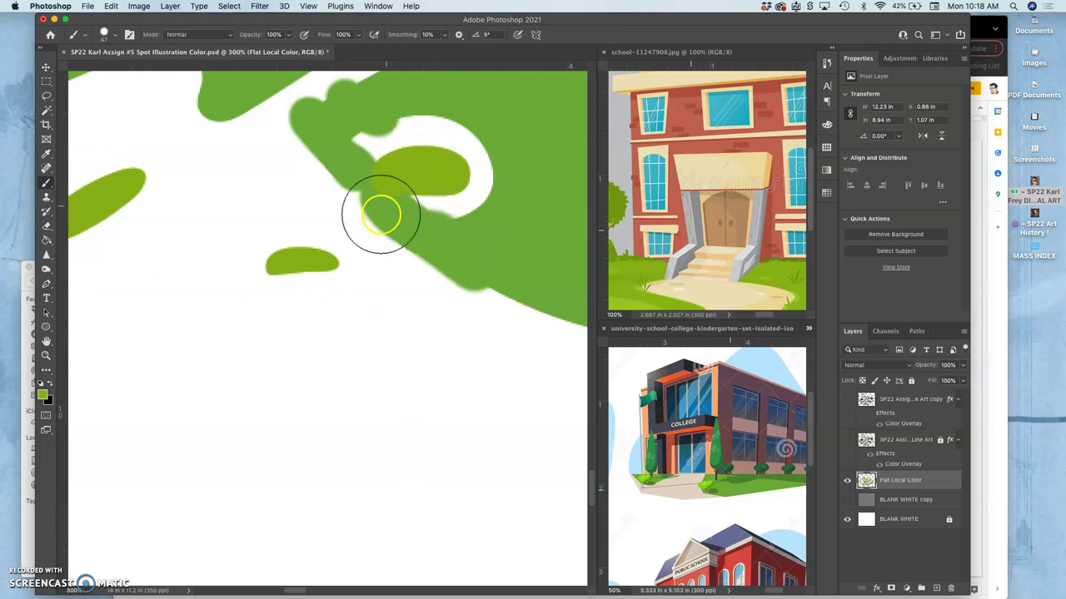
Try a blue Paint Bucket fill on the olive inner oval, undo it, and zoom out.
left_click(46, 241)
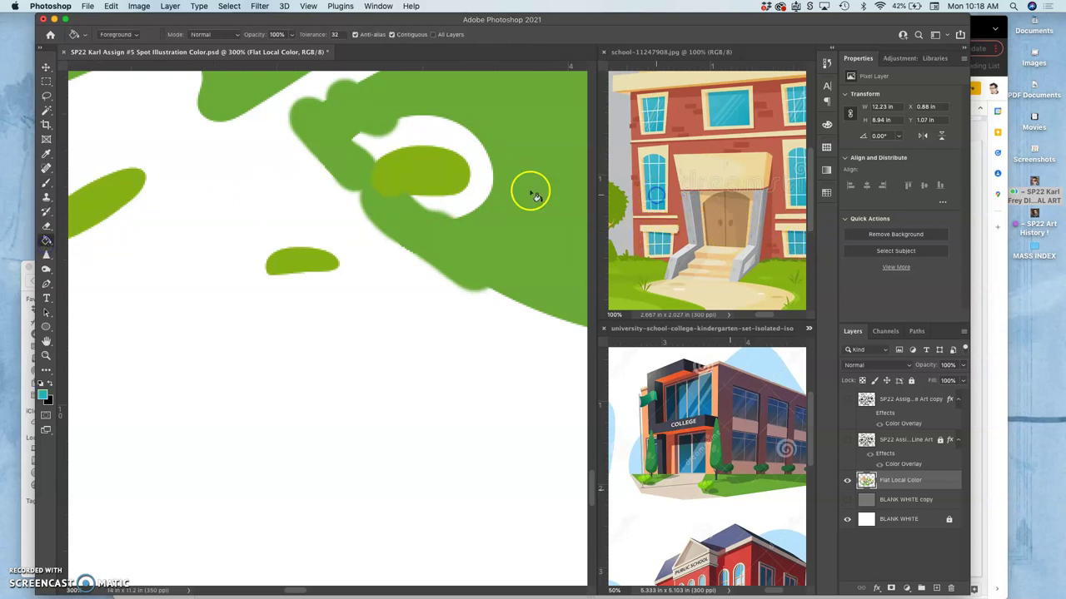
left_click(422, 177)
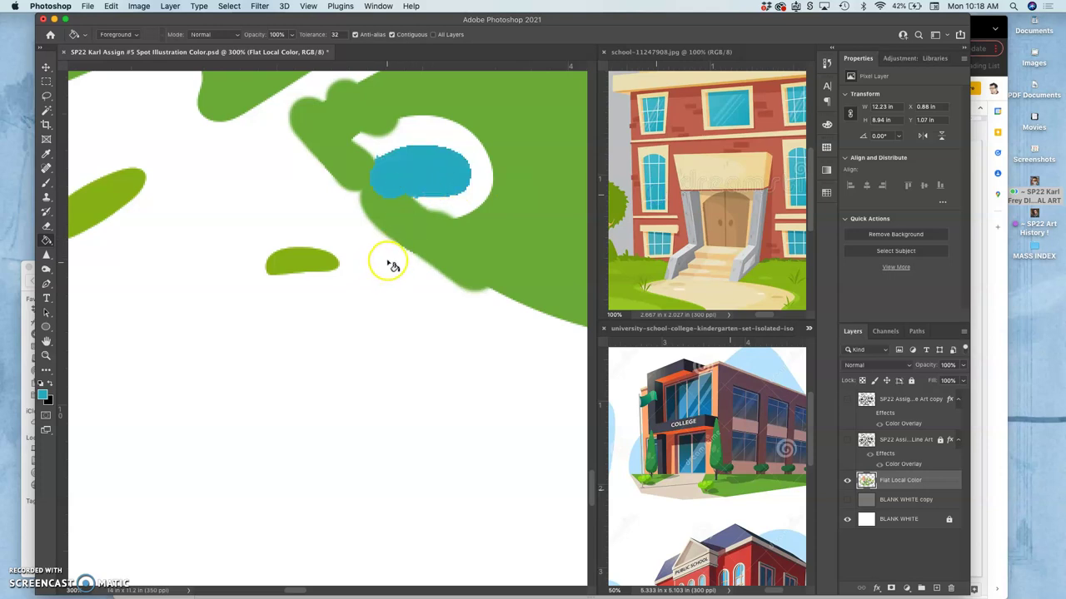
key("super+z")
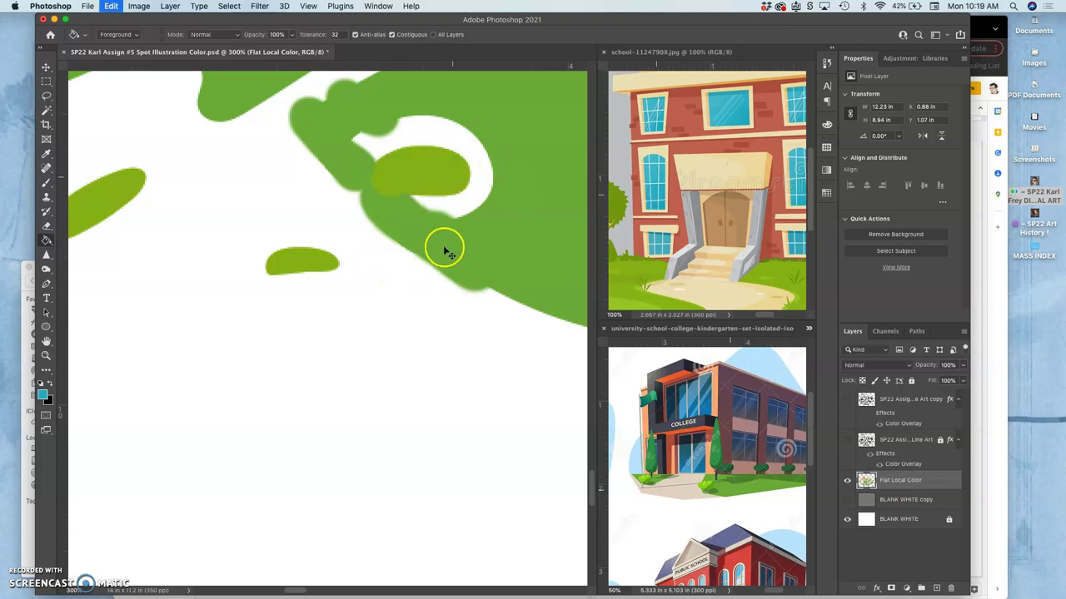
key("super+minus")
key("super+minus")
key("super+minus")
key("super+minus")
key("super+minus")
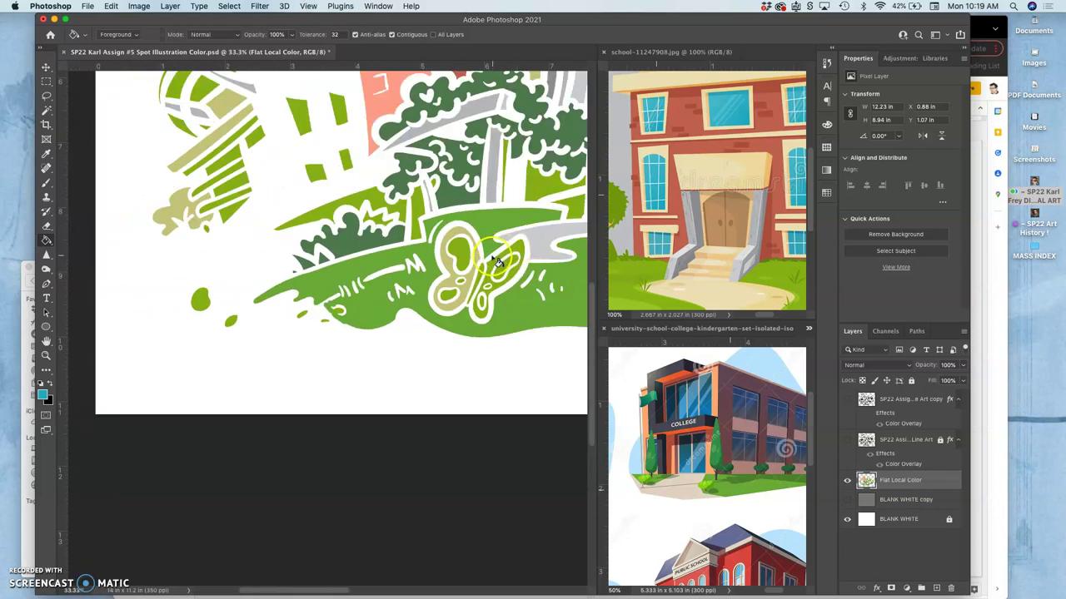
Show the top line art again and fill the white gap beside the grass with green.
scroll(527, 247, "right", 5)
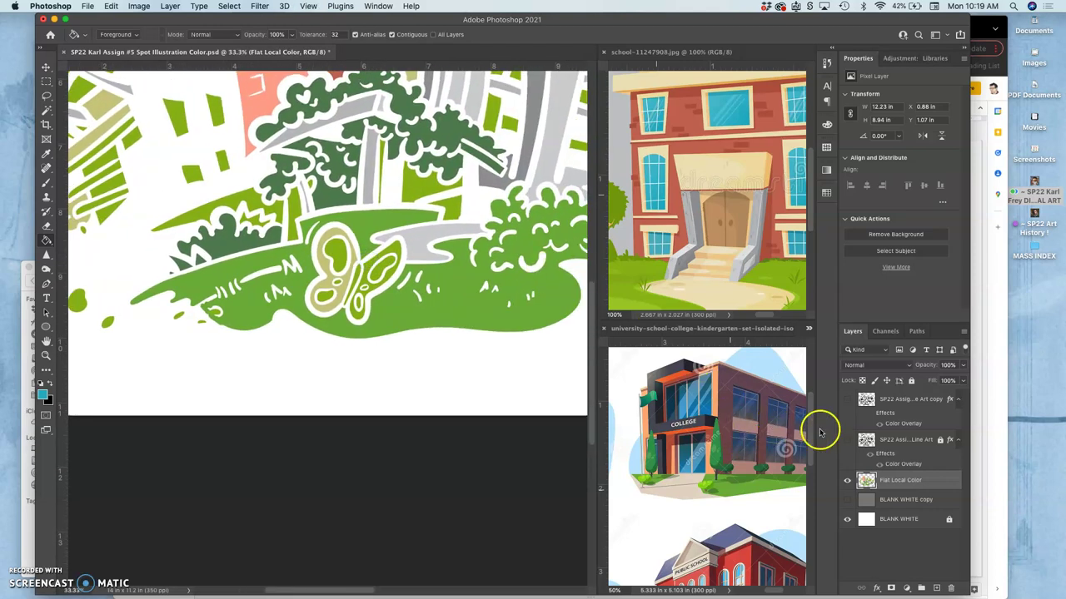
left_click(847, 399)
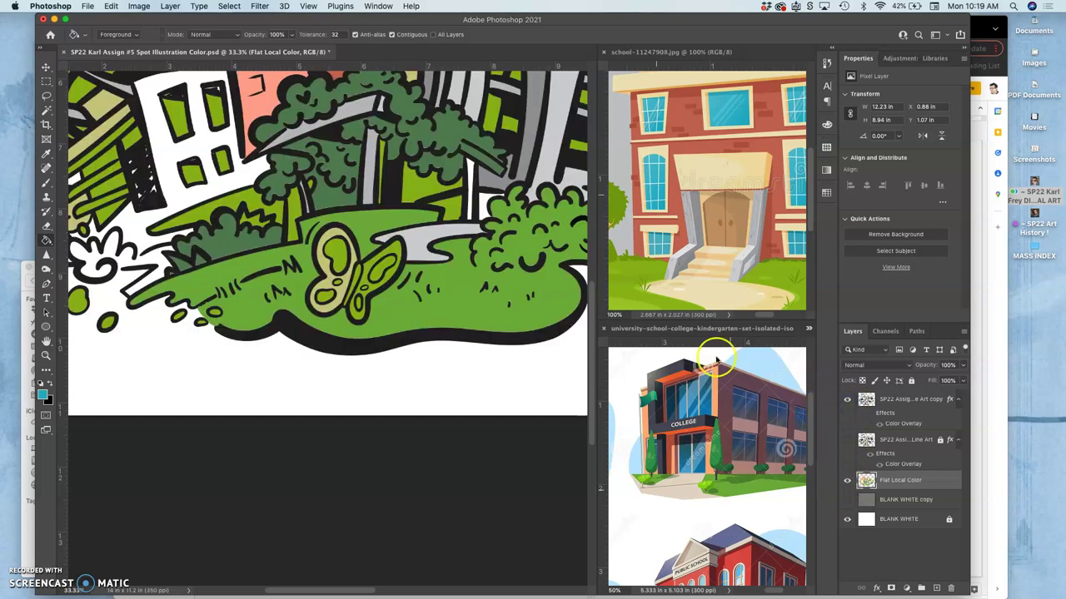
scroll(258, 193, "left", 2)
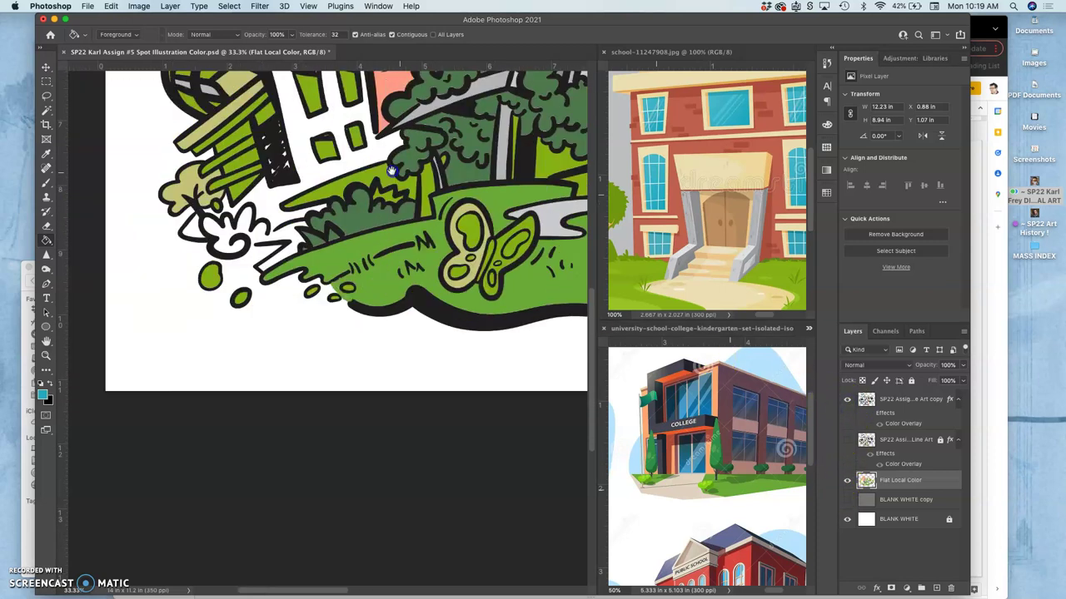
left_click(293, 254)
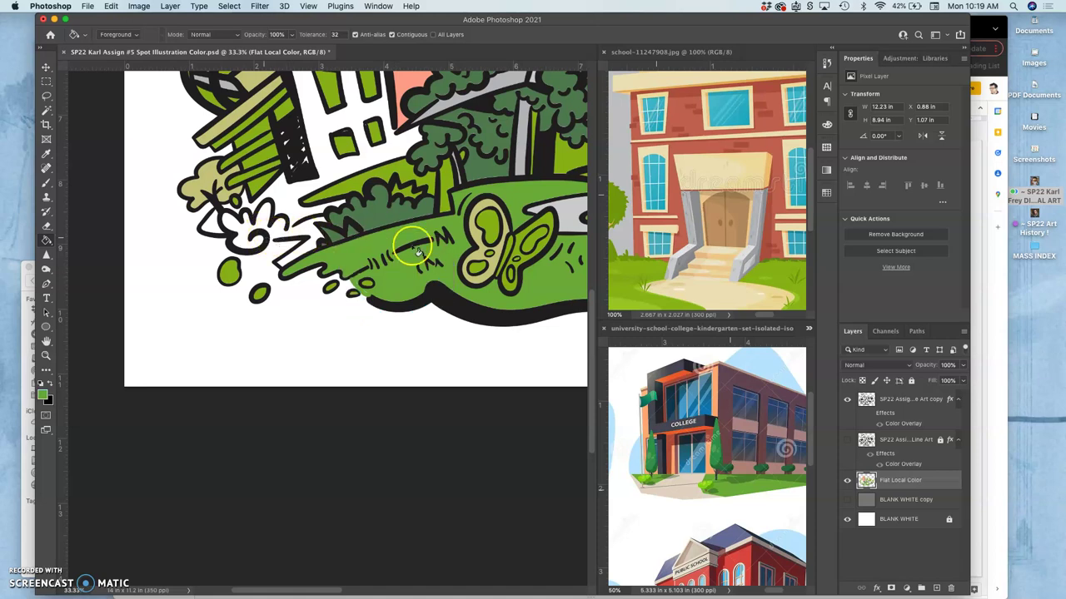
On the top line-art layer, frame the small flower and Magic Wand-select its inside.
left_click(894, 404)
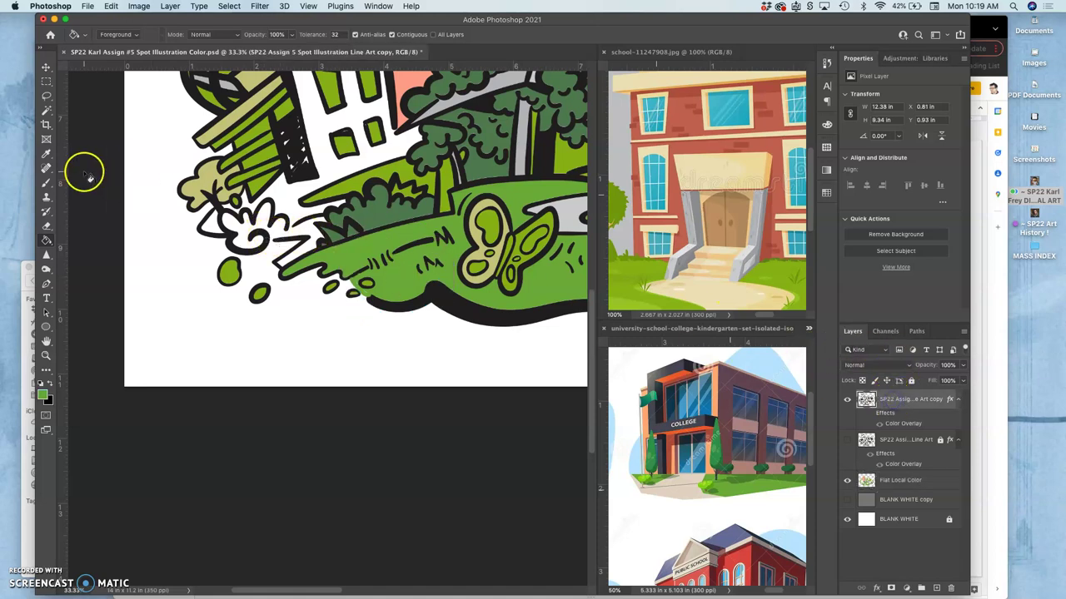
left_click(46, 182)
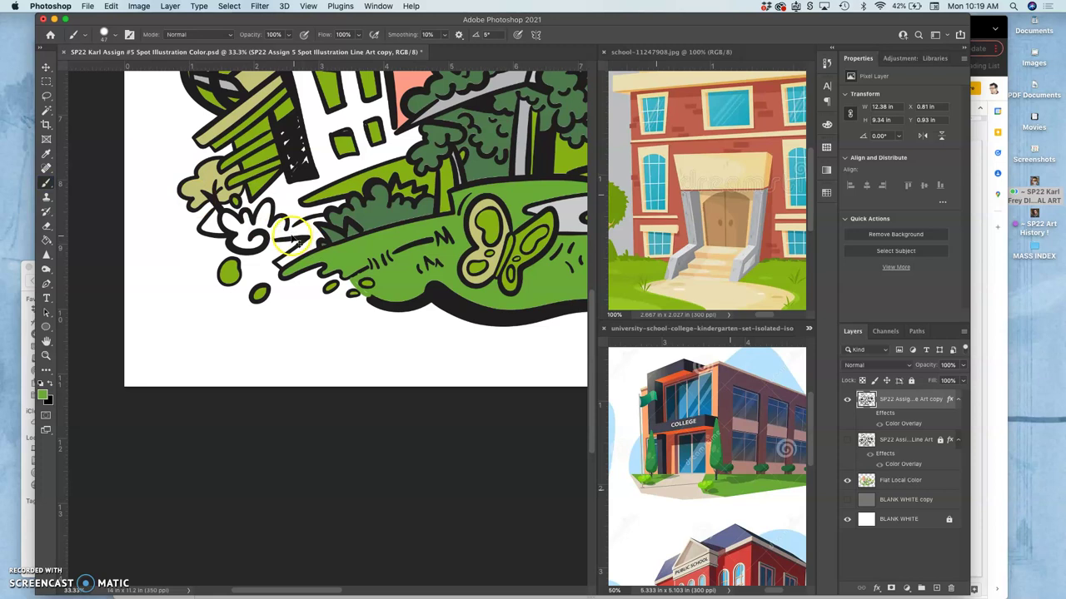
scroll(291, 237, "up", 5)
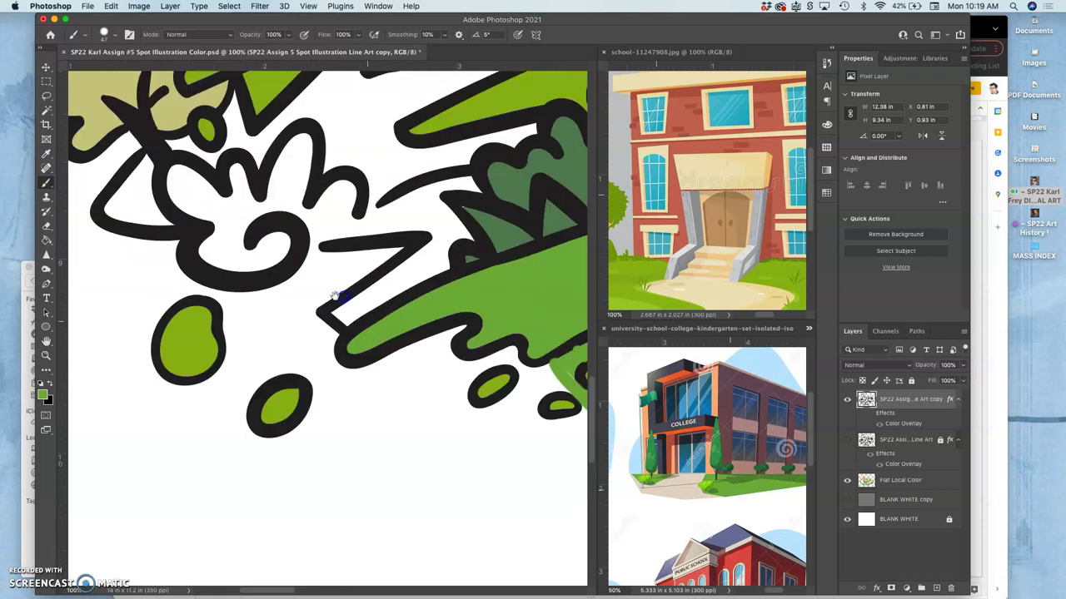
scroll(335, 295, "up", 1)
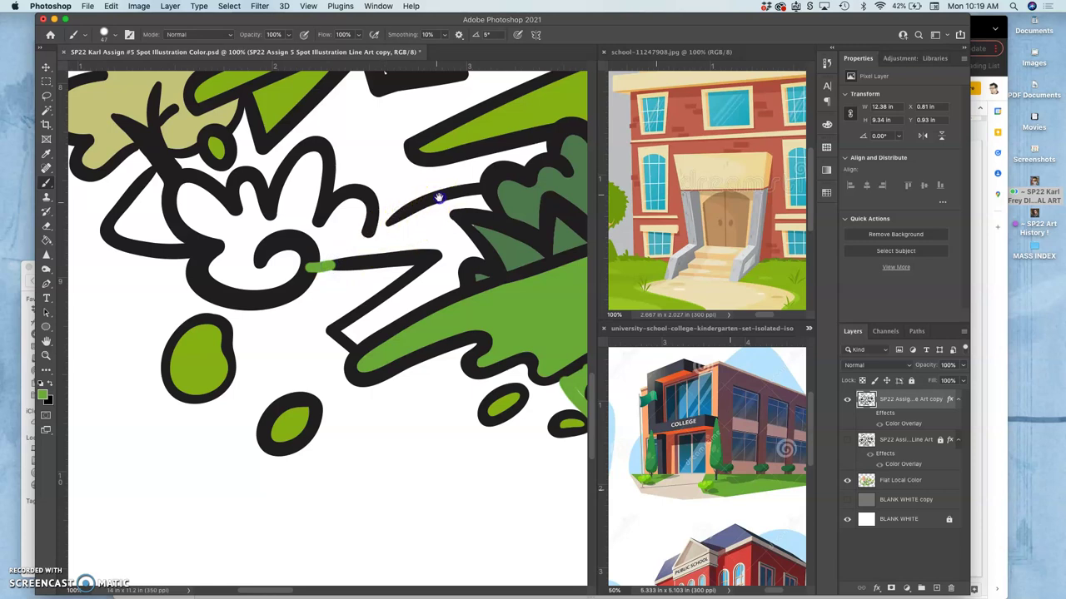
left_click_drag(439, 197, 238, 291)
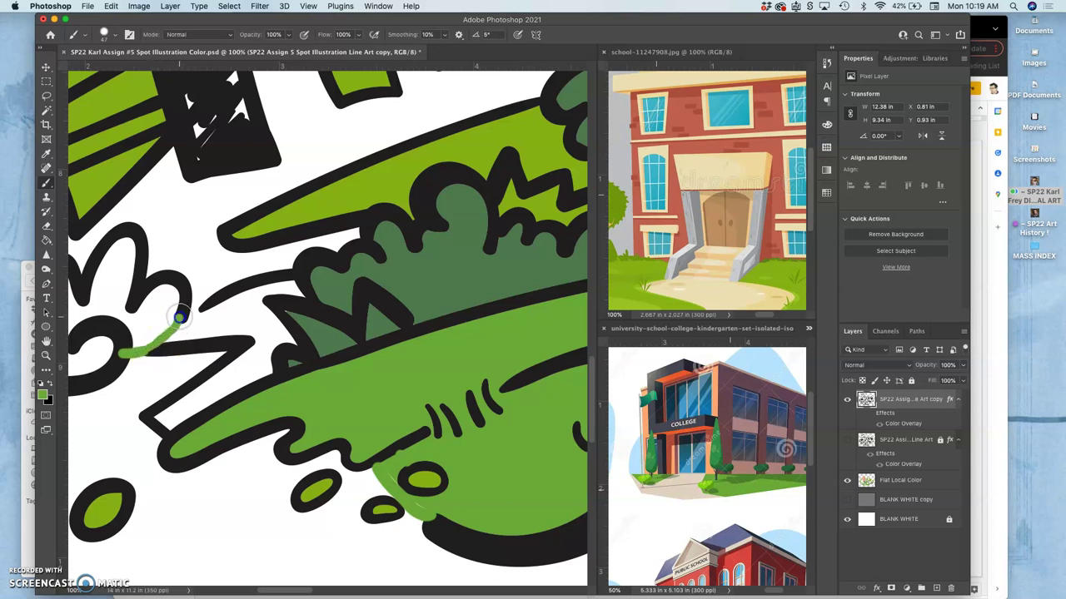
key("super+minus")
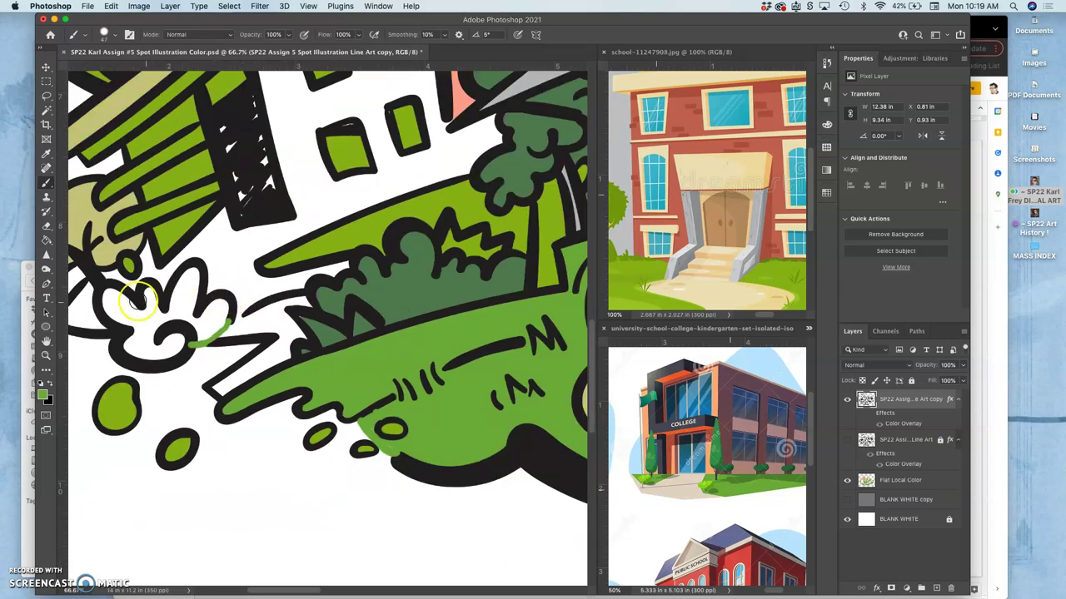
left_click(46, 110)
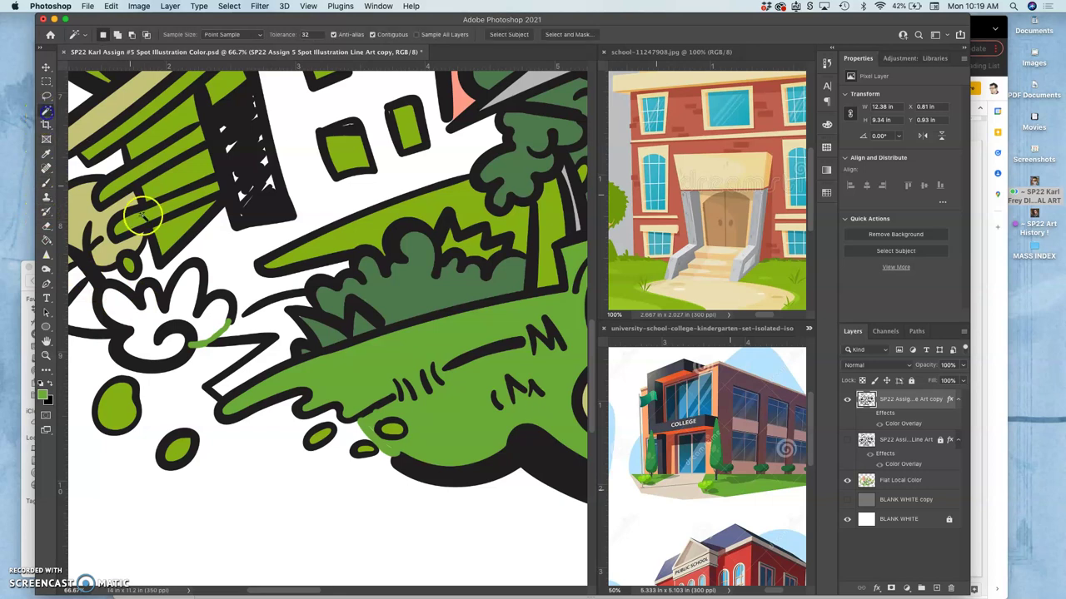
left_click(867, 481, "super")
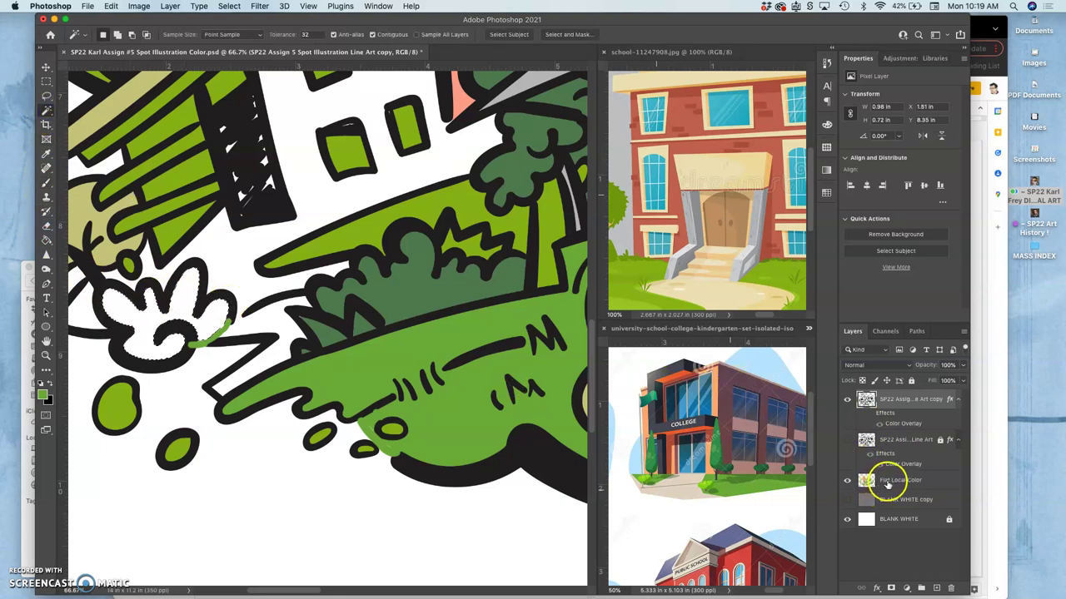
Paint Bucket the flower selection green on the Flat Local Color layer, toggling the line-art layers to check.
left_click(889, 487)
left_click(847, 400)
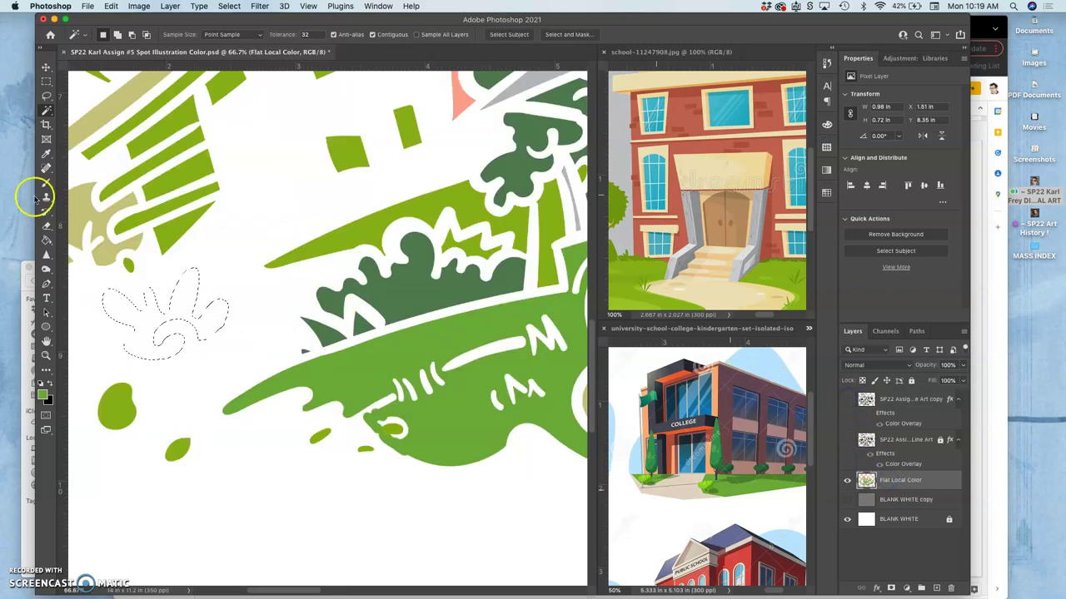
left_click(47, 241)
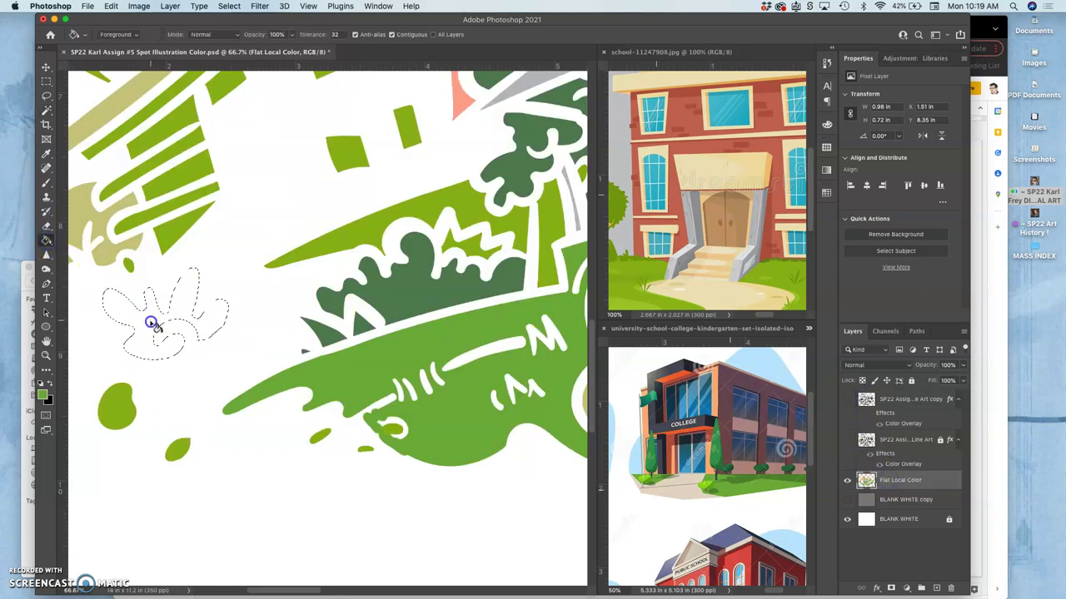
left_click(846, 400)
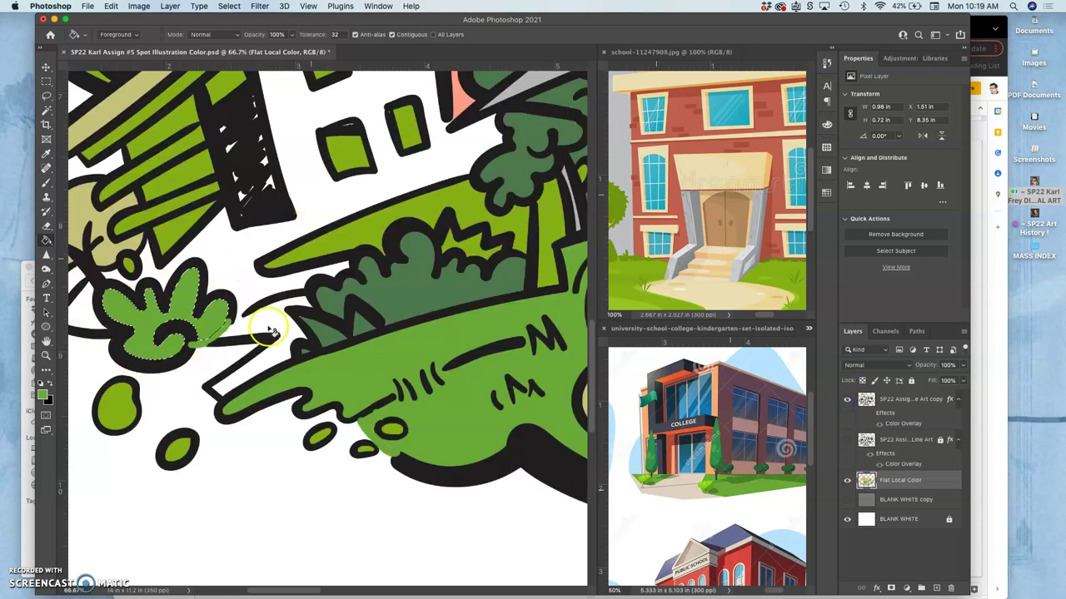
left_click(846, 399)
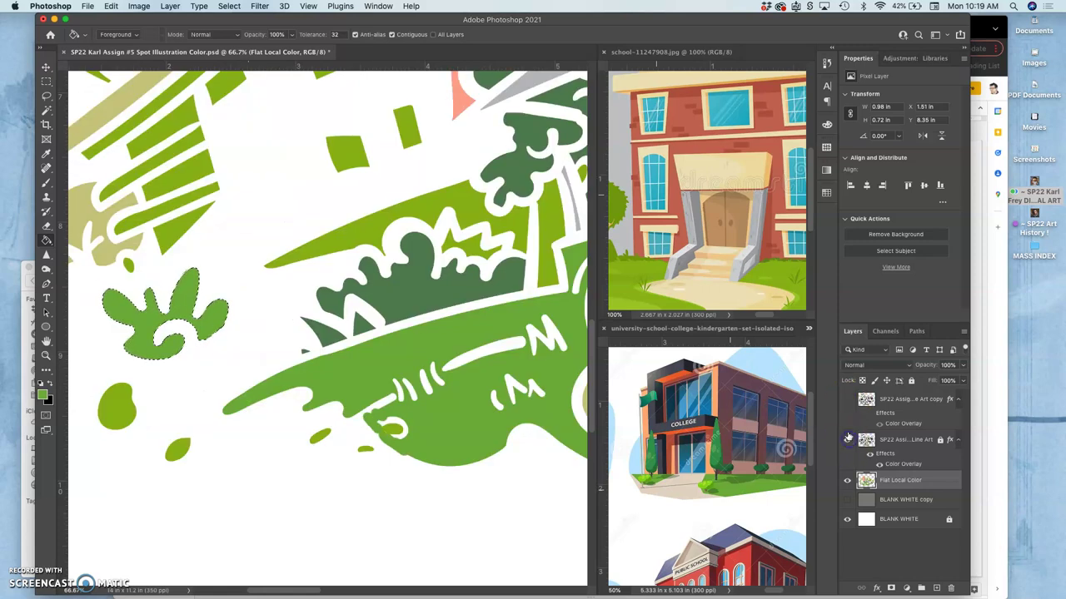
left_click(847, 438)
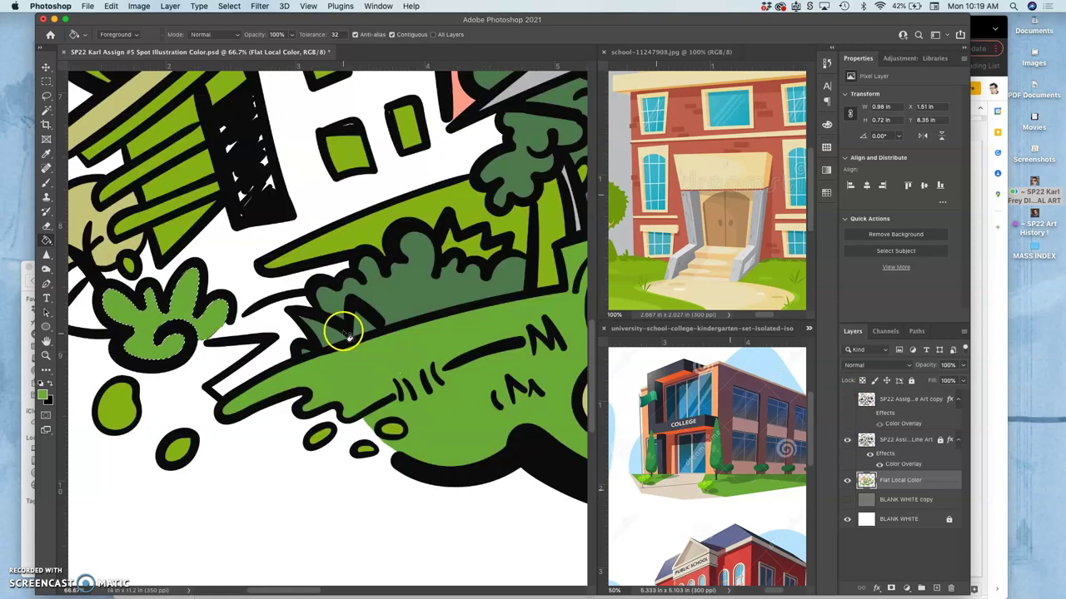
scroll(328, 291, "up", 3)
On the visible top line-art copy, brush an orange line closing the building's bottom and right edges.
scroll(215, 396, "up", 3)
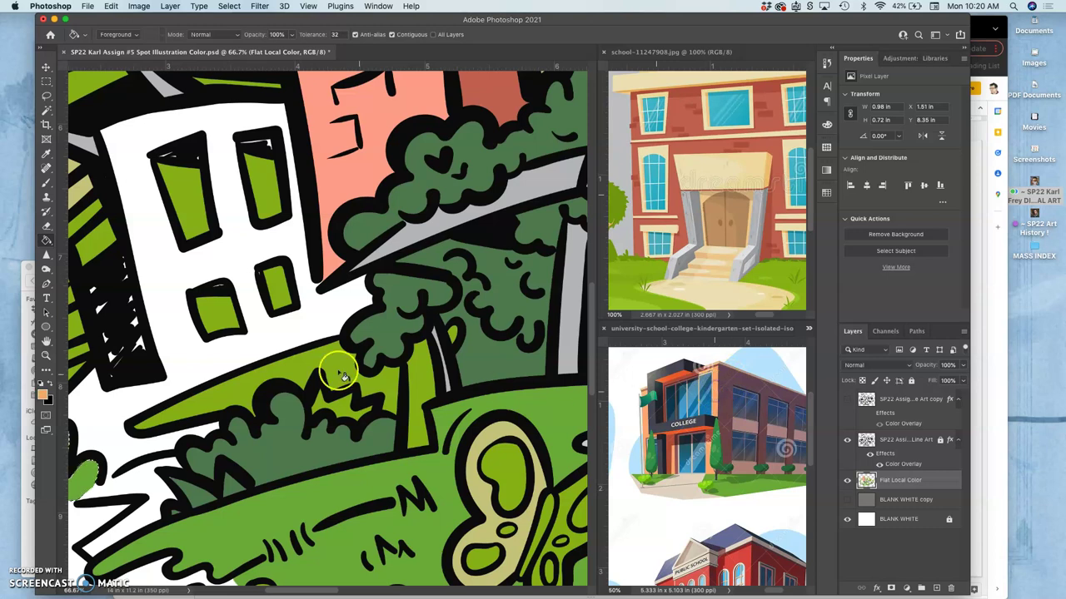
left_click(893, 402)
left_click(848, 401)
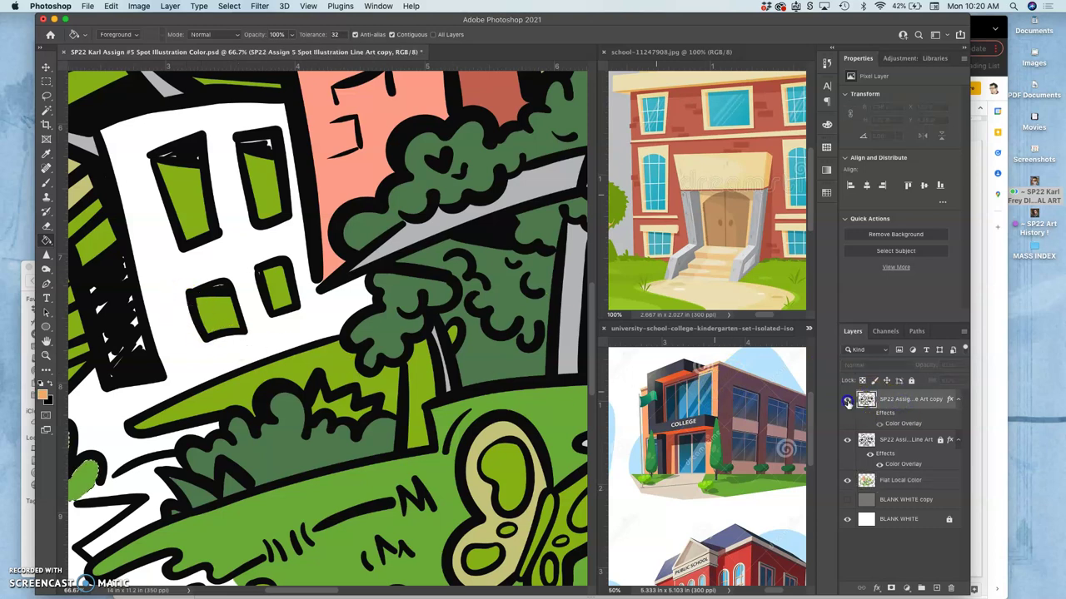
left_click(45, 188)
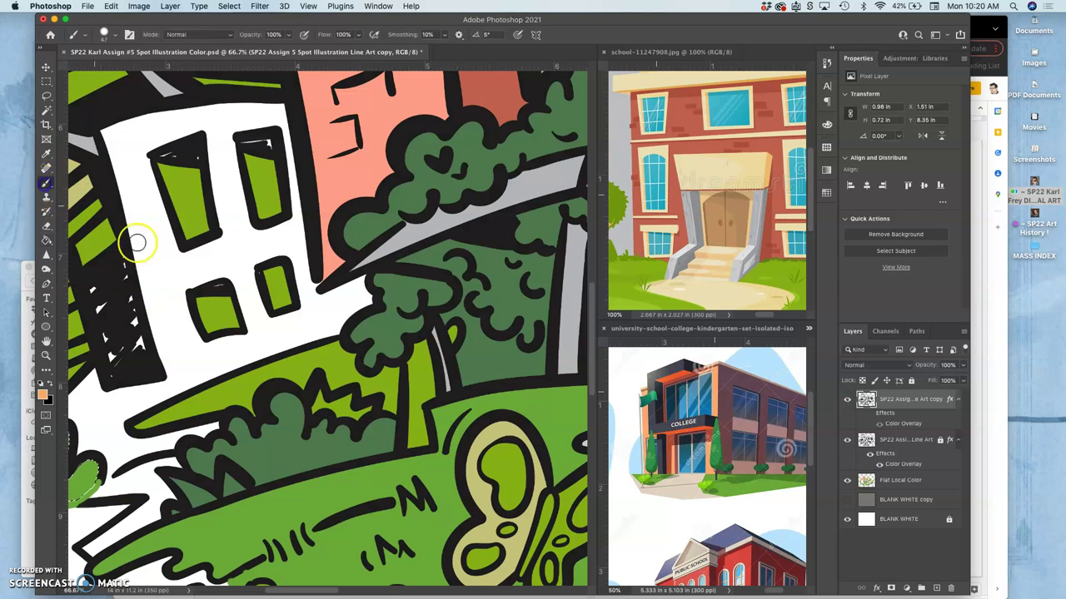
left_click(216, 366)
mouse_move(216, 366)
left_mouse_down()
mouse_move(176, 384)
mouse_move(164, 376)
left_mouse_up()
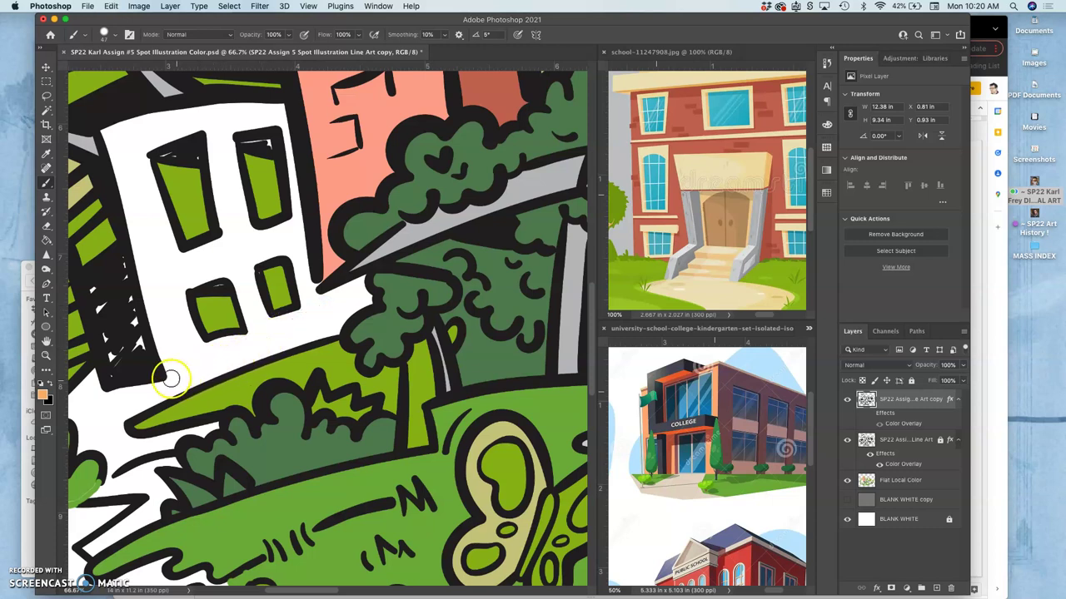
left_click_drag(209, 364, 289, 337)
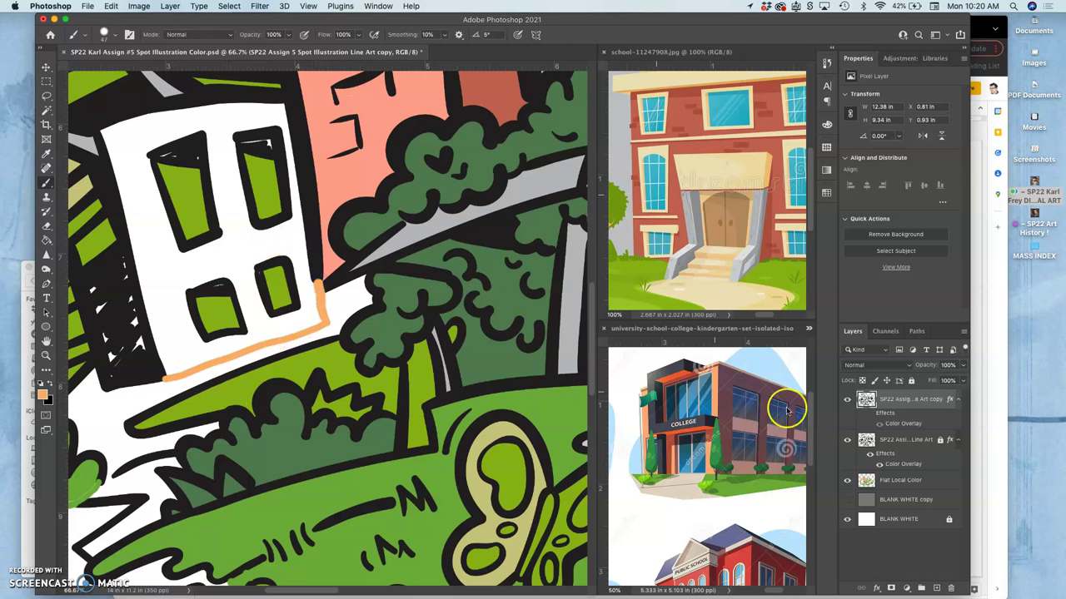
left_click(885, 481)
left_click_drag(864, 399, 213, 236)
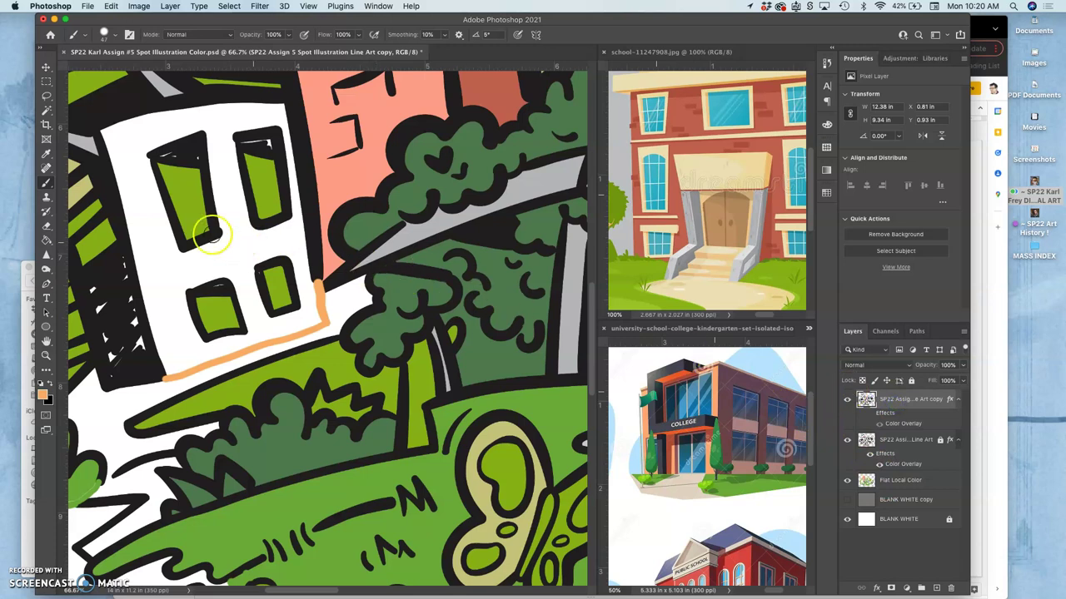
left_click(47, 109)
Magic Wand-select the building's white wall and fill it orange on the Flat Local Color layer.
left_click(466, 268)
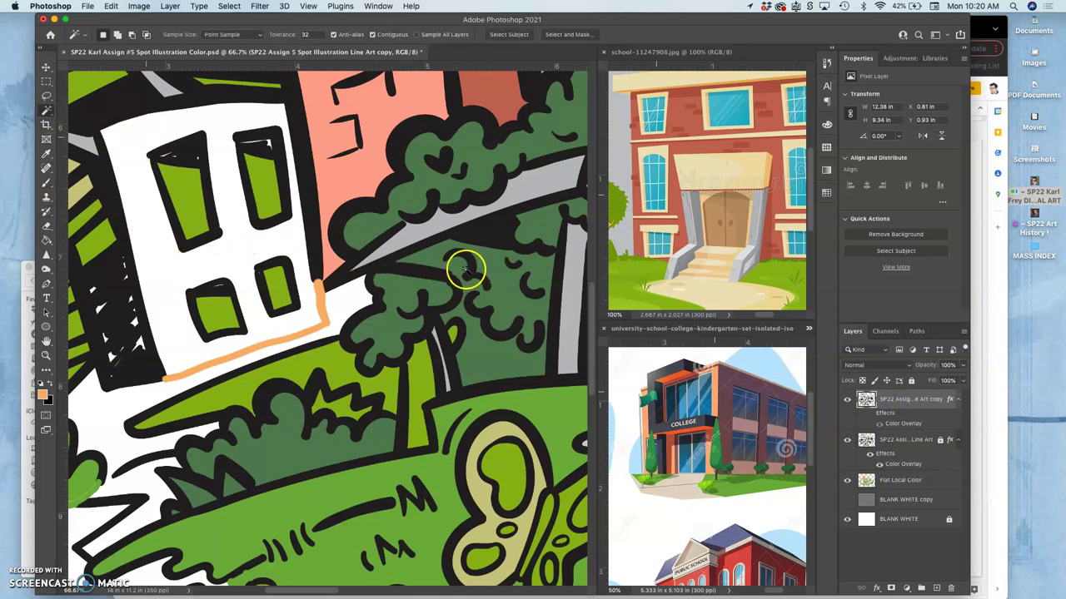
left_click(228, 203)
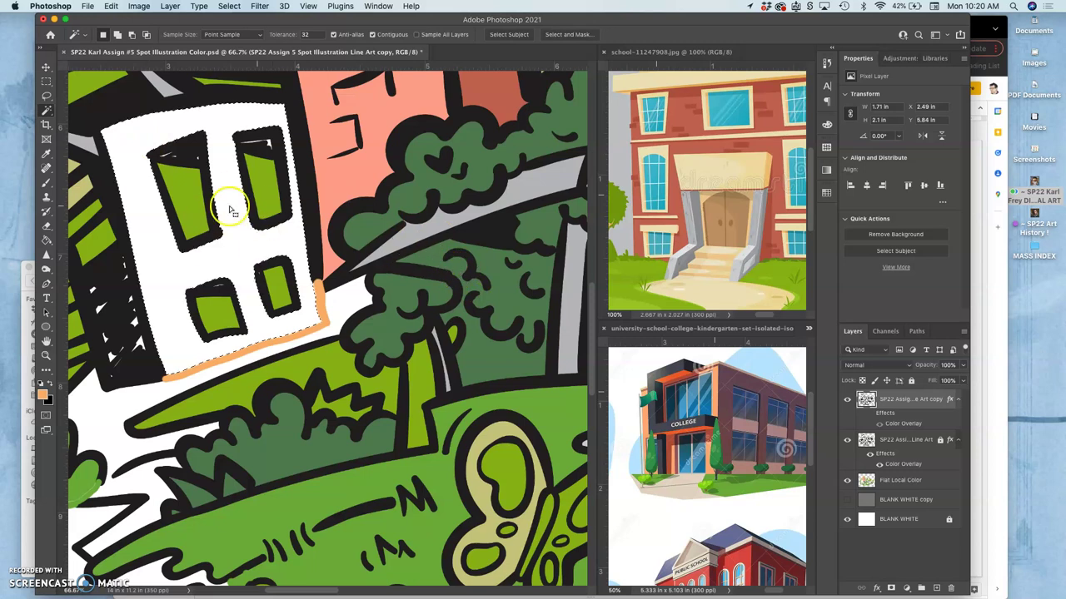
left_click(847, 401)
left_click(860, 480)
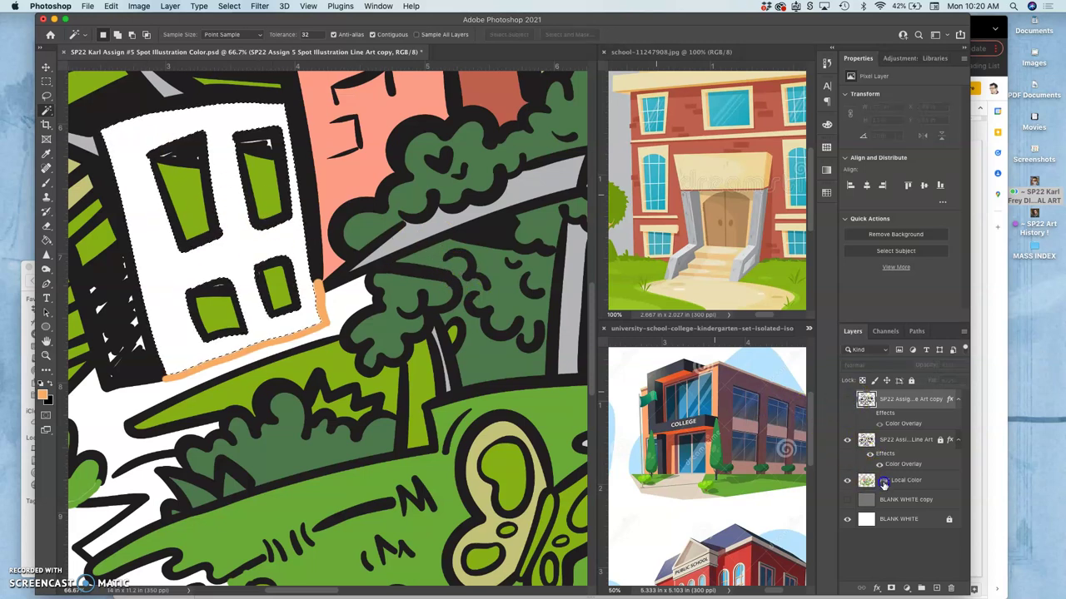
left_click(847, 439)
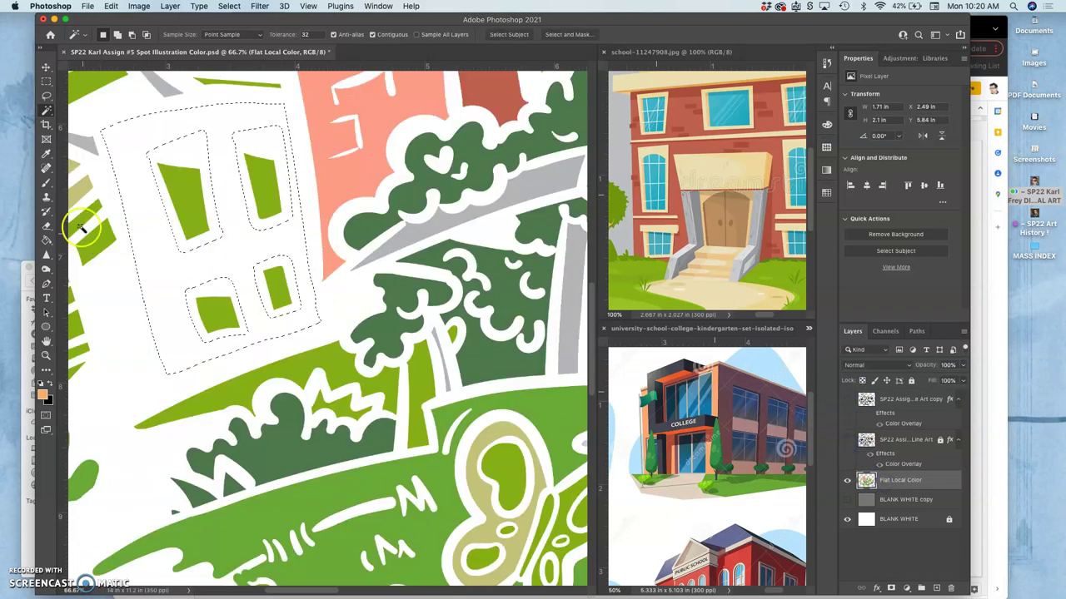
left_click(47, 241)
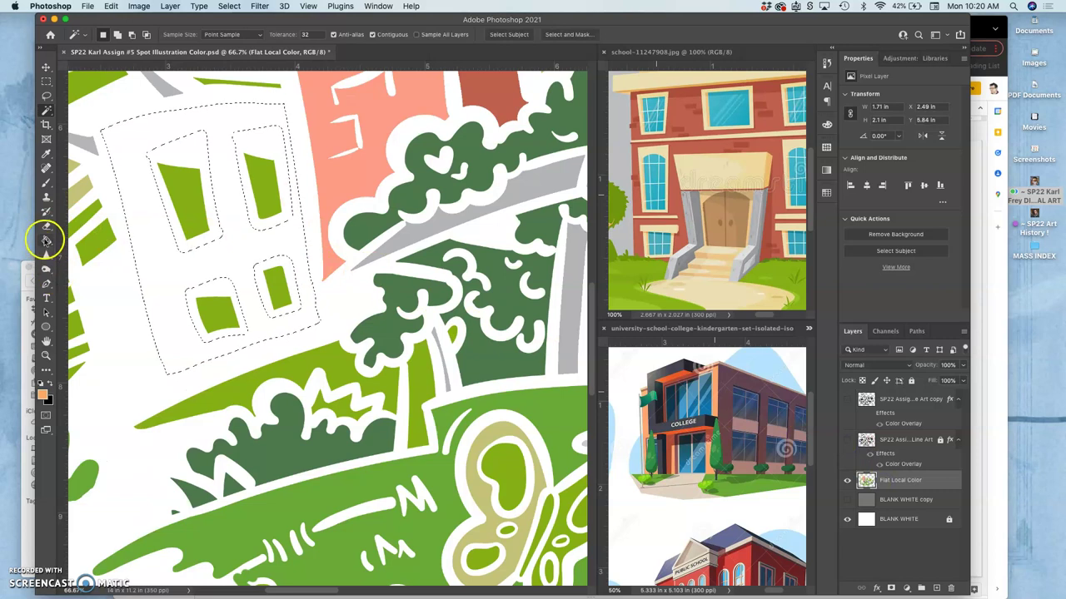
left_click(143, 245)
Show the black line art and zoom out to review the grass and bushes.
left_click(603, 312)
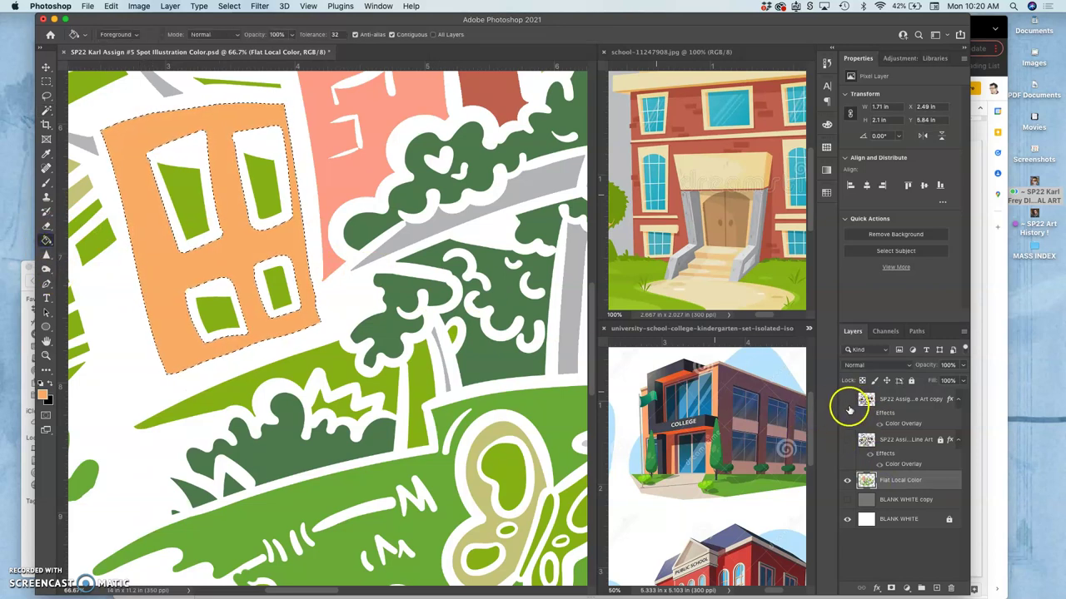
left_click(847, 440)
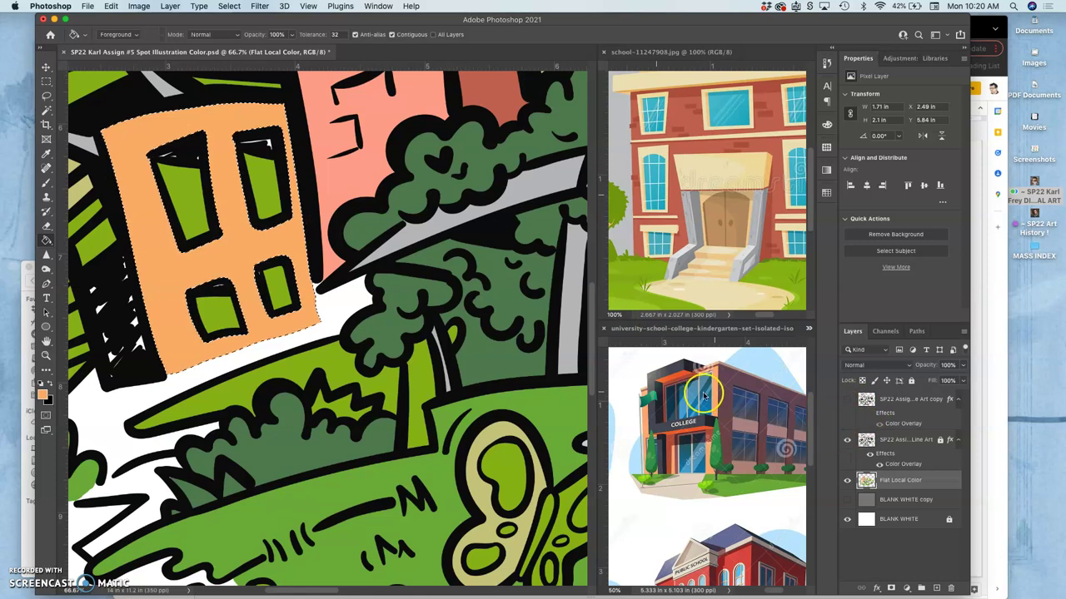
key("super+minus")
key("super+minus")
key("super+minus")
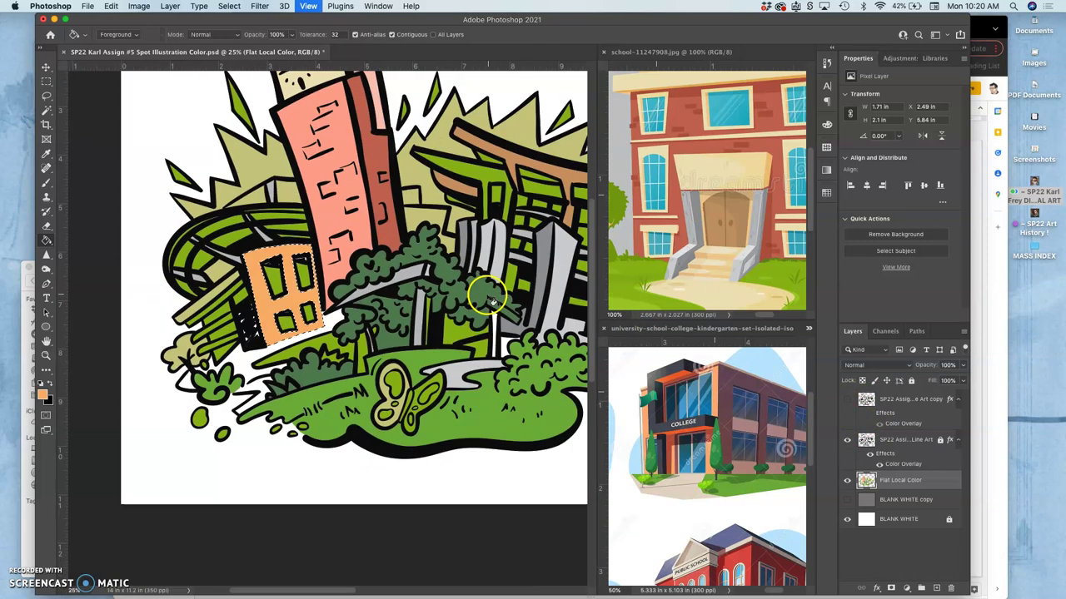
left_click_drag(460, 263, 360, 221)
left_click(377, 292)
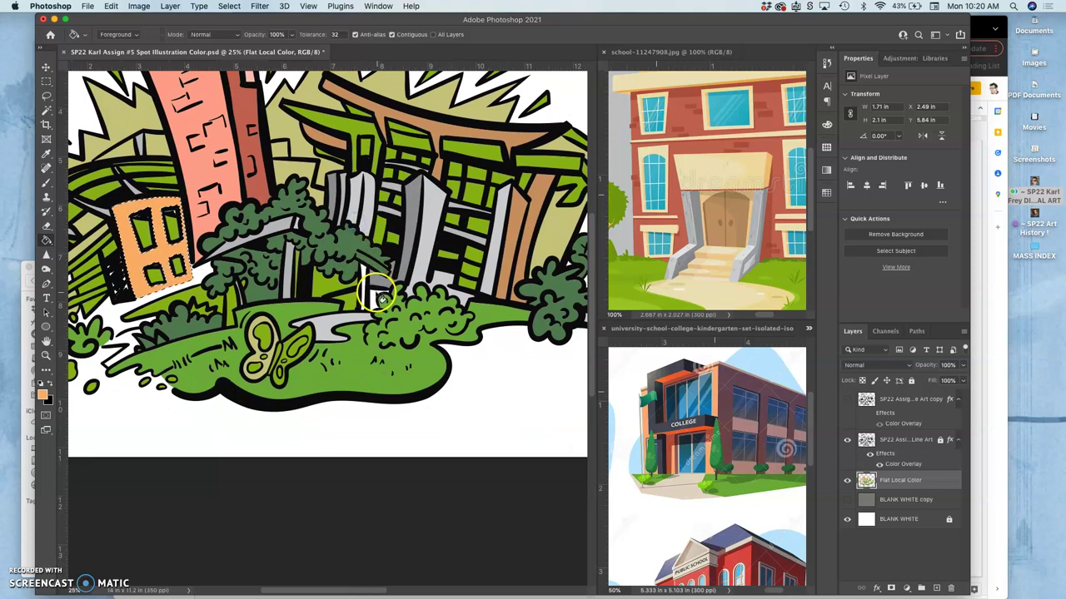
Zoom in on the bush and Magic Wand-select the white gap beside the pole on the Line Art layer.
key("super+equal")
key("super+equal")
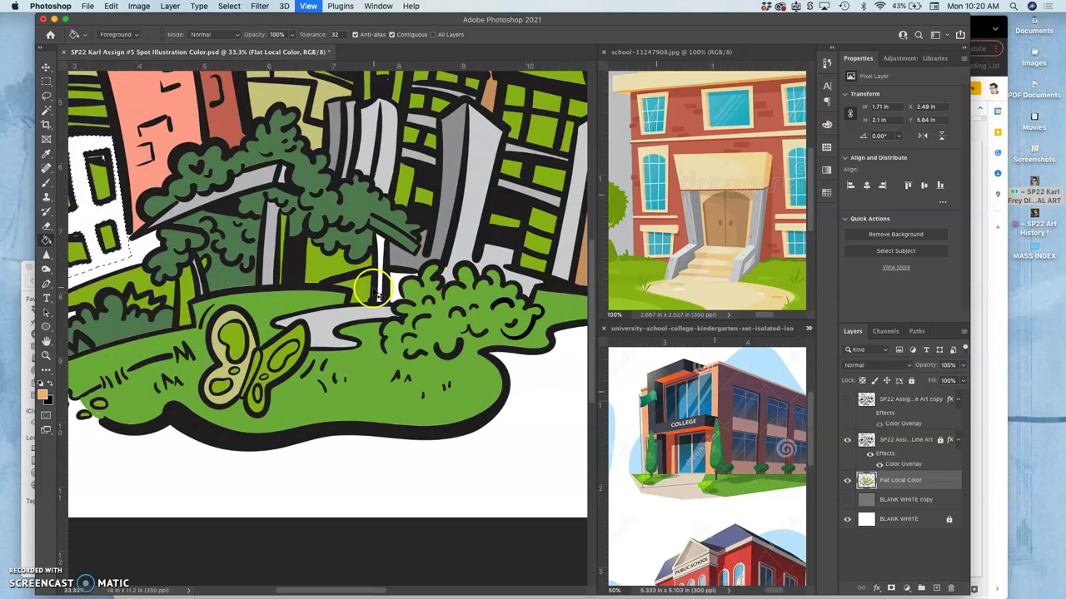
key("super+equal")
scroll(442, 254, "right", 2)
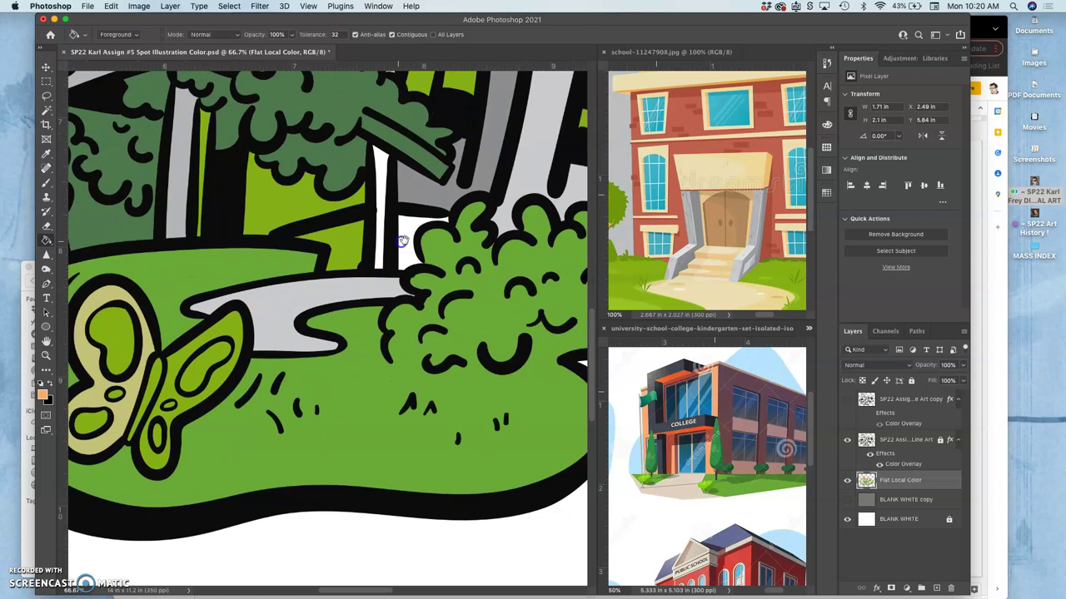
left_click(898, 440)
left_click(393, 242)
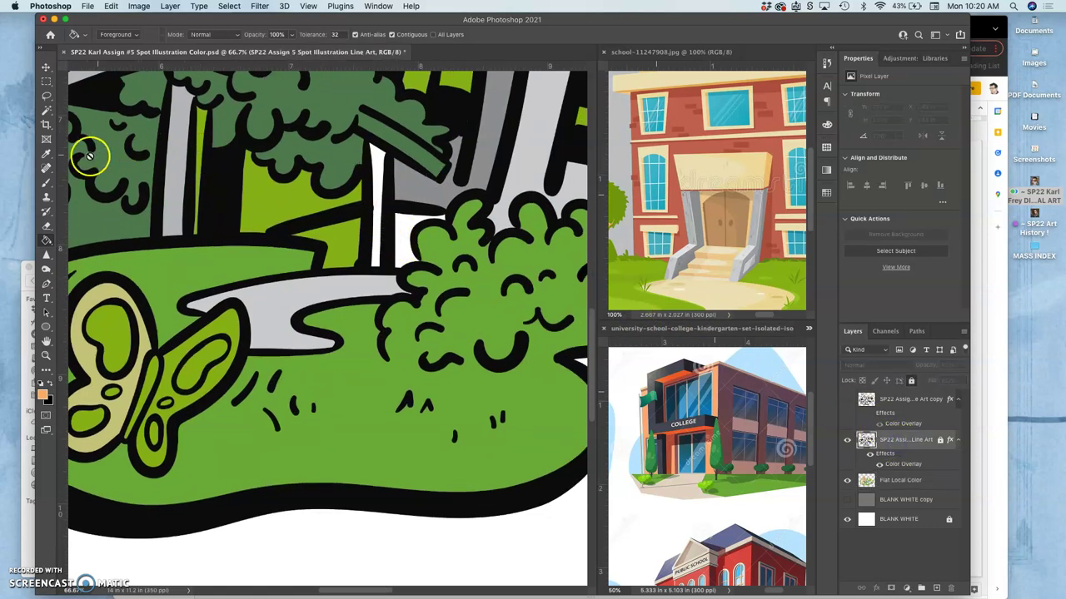
left_click(46, 183)
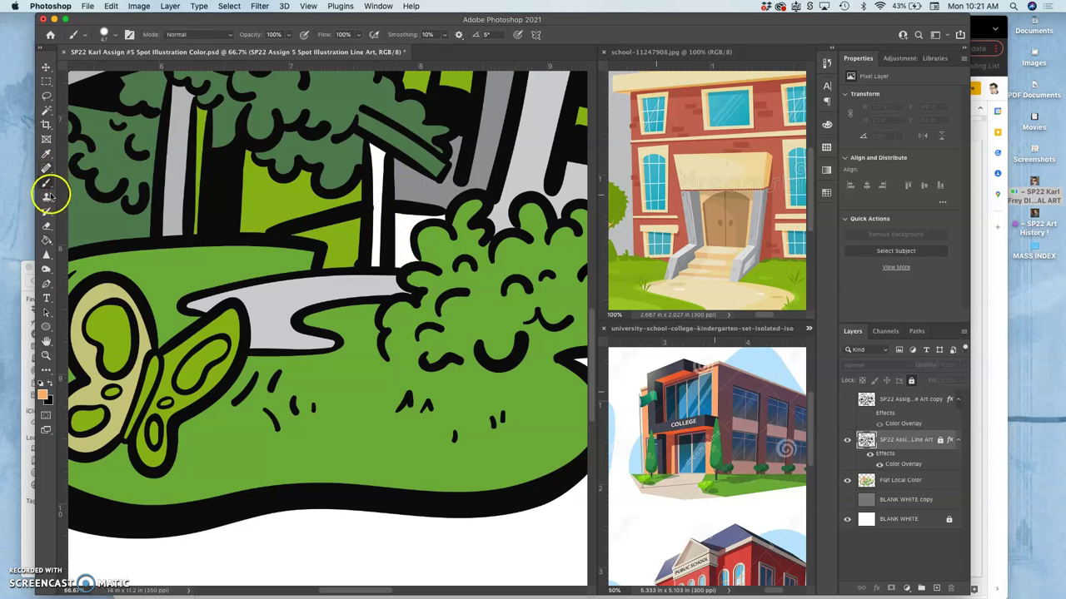
left_click(44, 239)
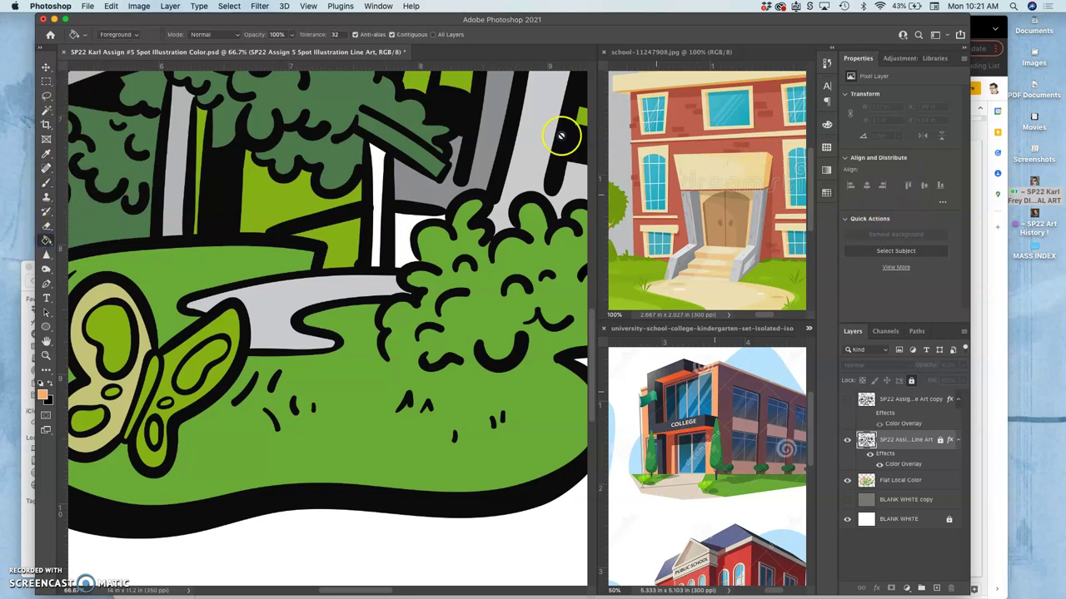
left_click(47, 110)
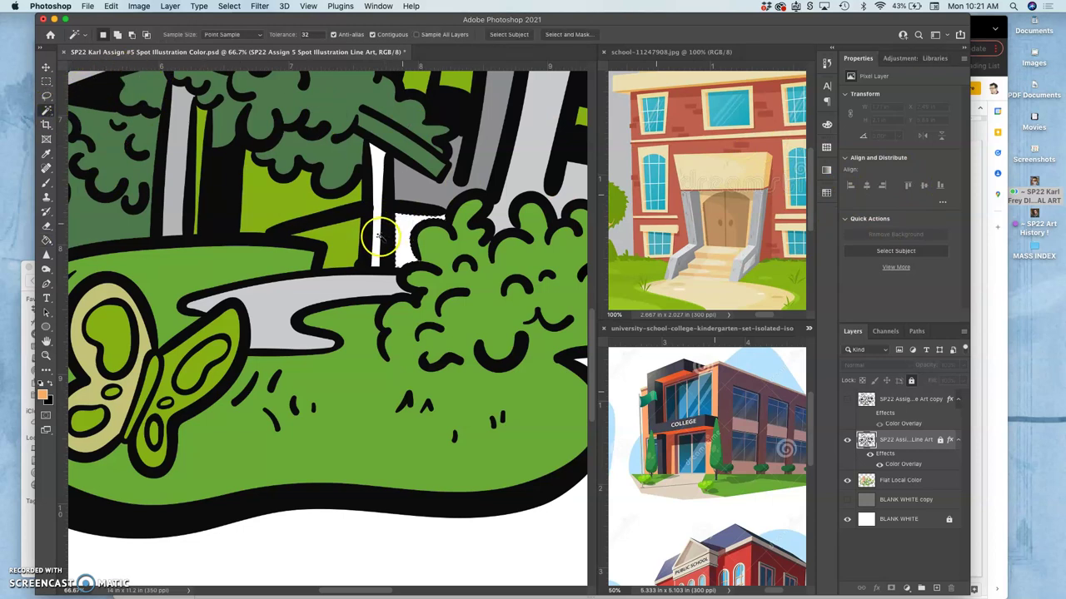
left_click(47, 239)
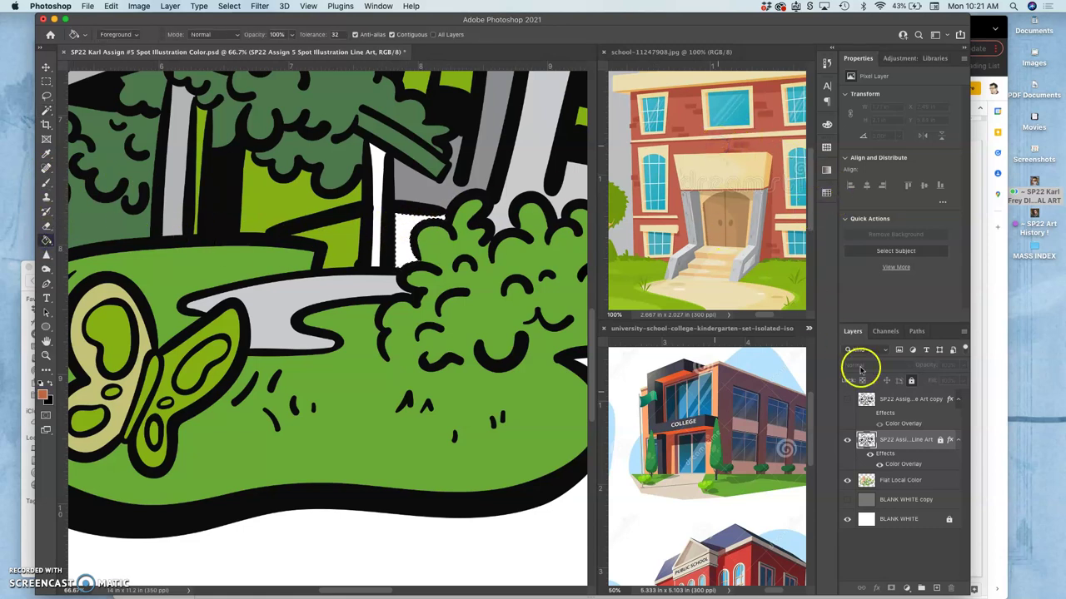
Fill the selected gap red-orange, deselect, and fill the area between the tree trunks.
left_click(886, 483)
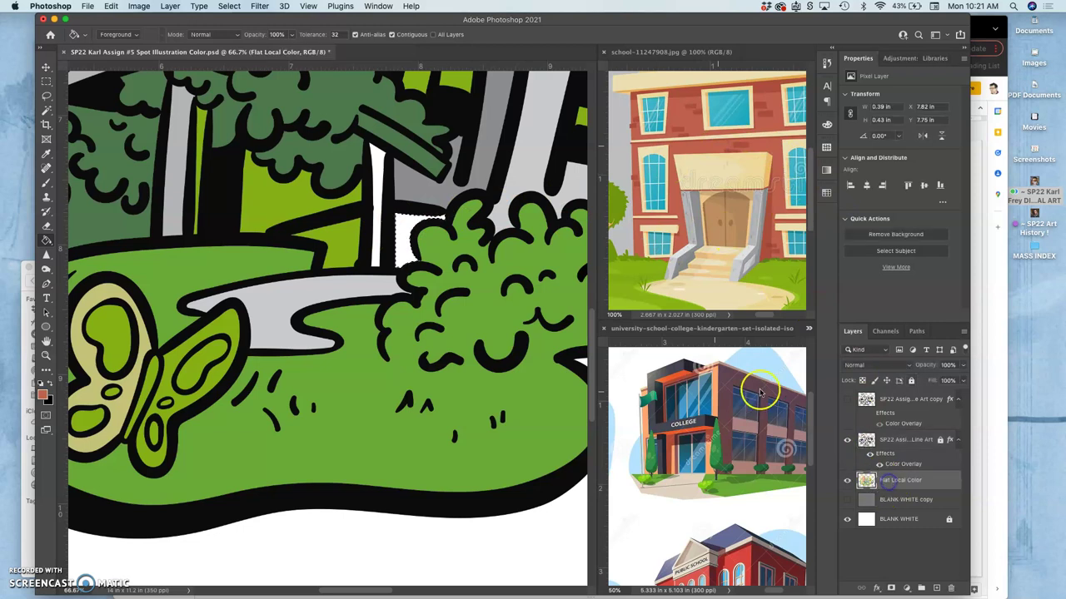
left_click(415, 226)
left_click(341, 241)
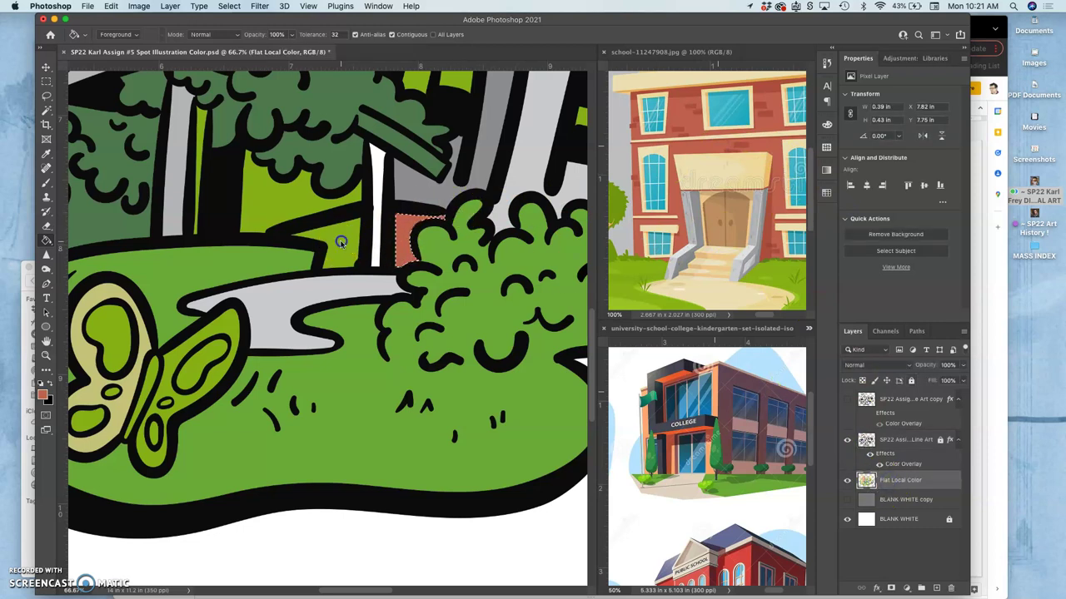
key("super+d")
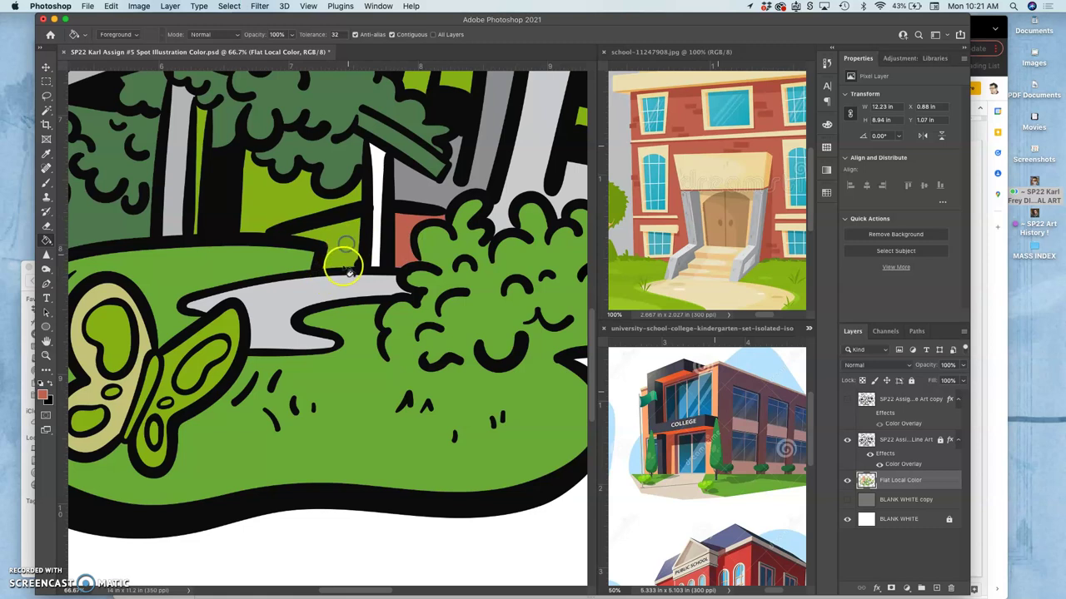
left_click(349, 272)
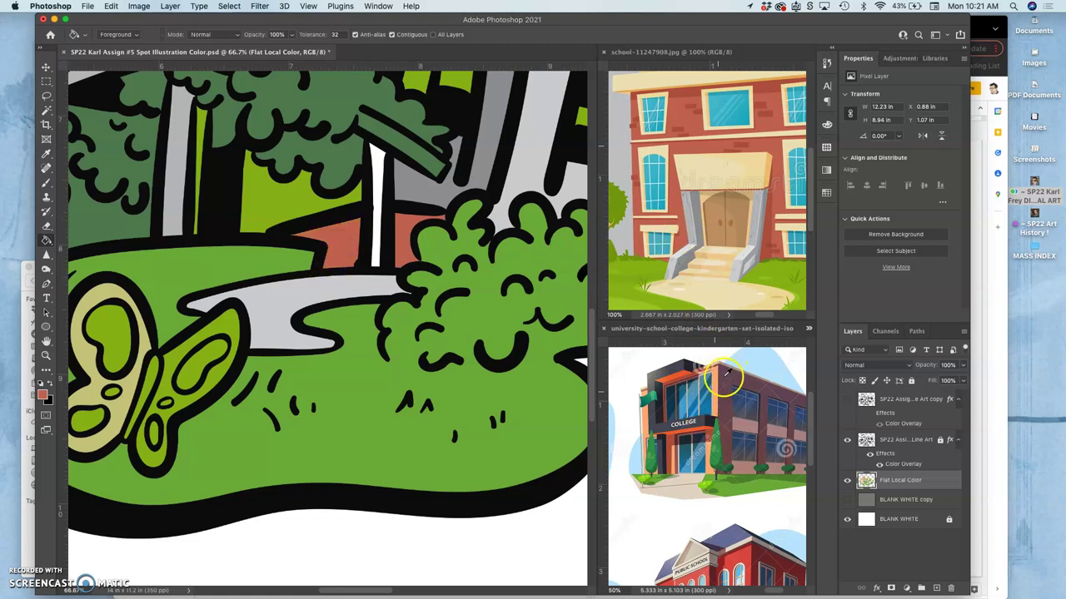
Sample brick red from the college reference and refill the salmon patch between the trunks bright red.
left_click(345, 245)
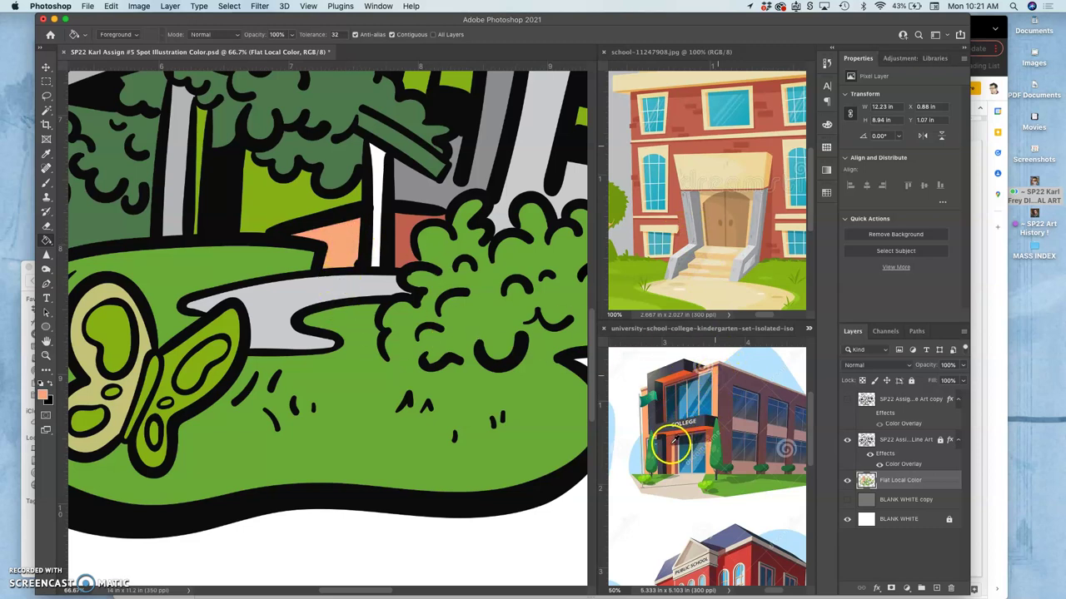
left_click(377, 279)
left_click(354, 258)
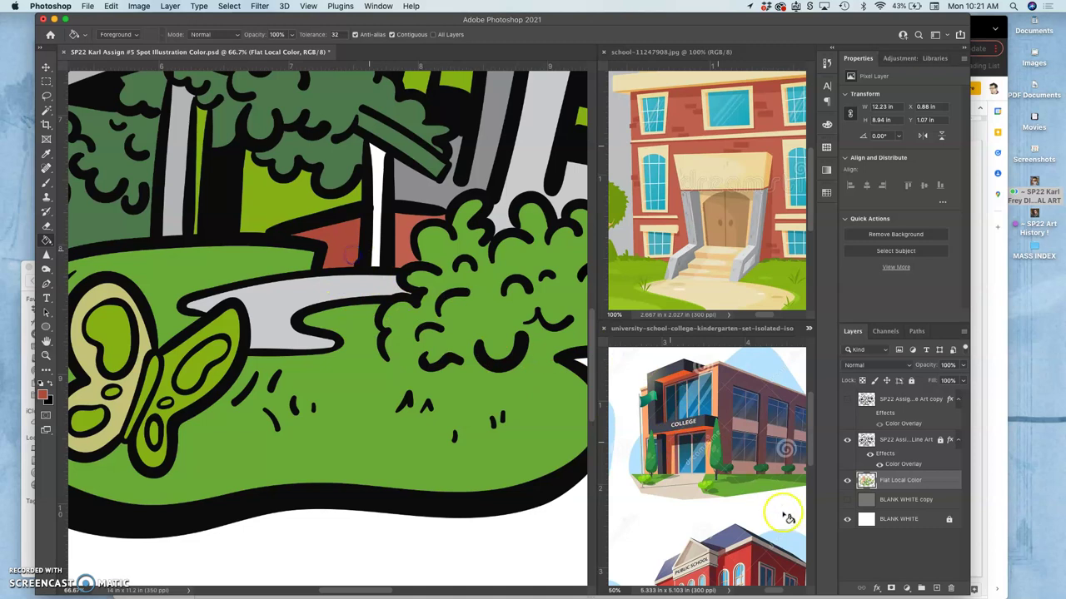
left_click(748, 494)
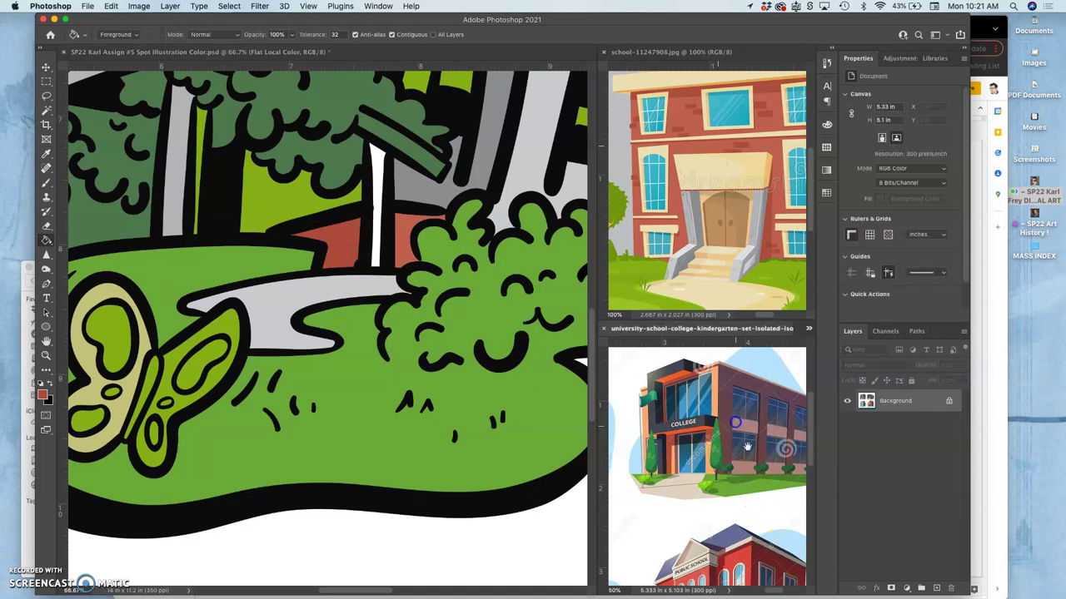
left_click(742, 554)
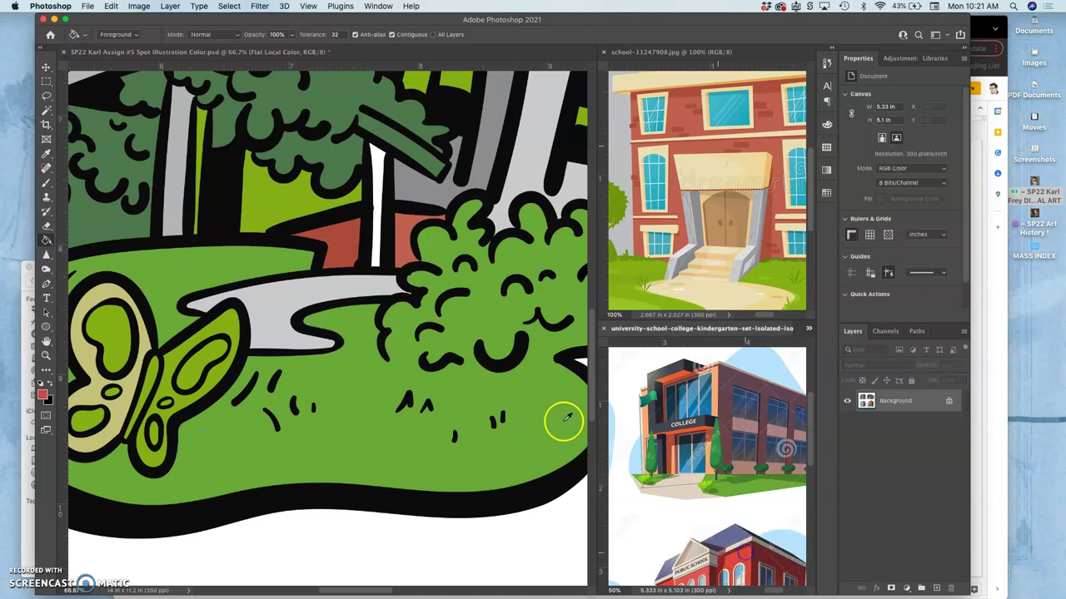
left_click(350, 241)
left_click(348, 249)
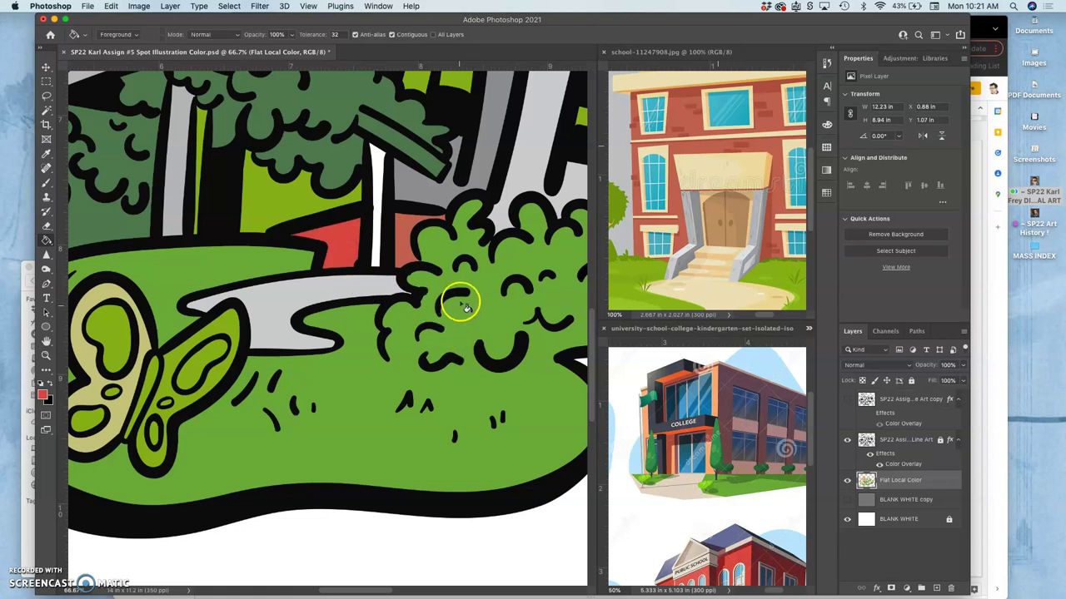
key("super+minus")
key("super+minus")
key("super+minus")
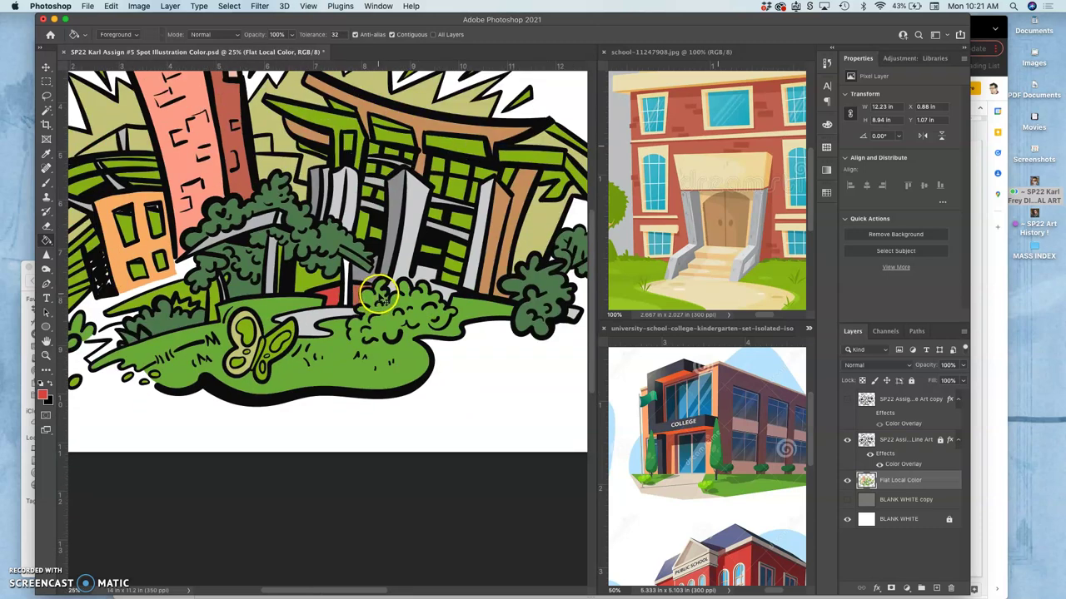
Zoom into the lower left and fill the small gap by the grass strip green.
scroll(377, 252, "left", 2)
scroll(378, 251, "down", 1)
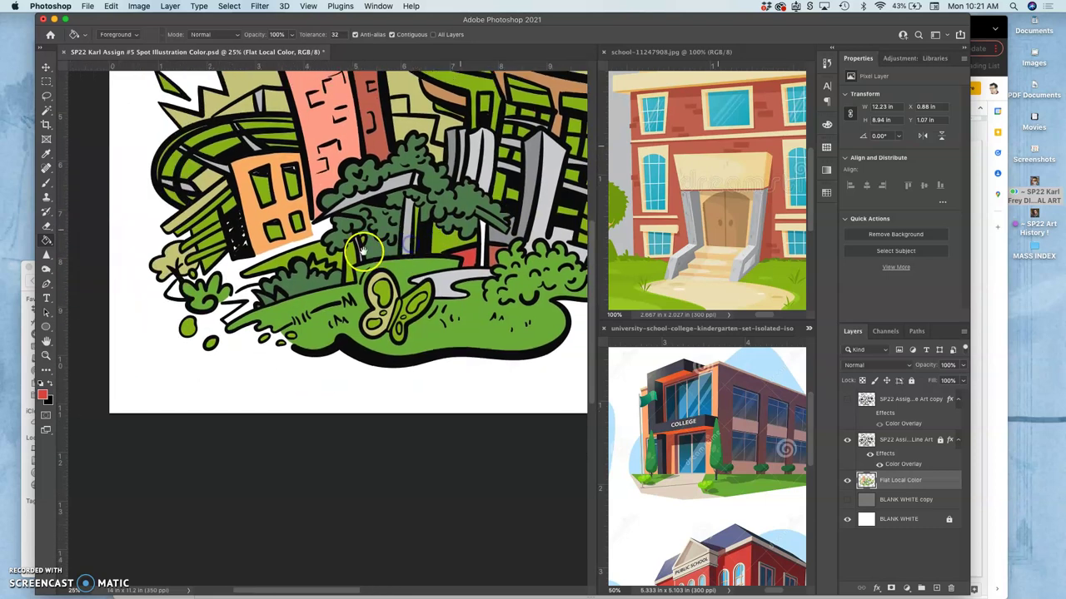
key("super+equal")
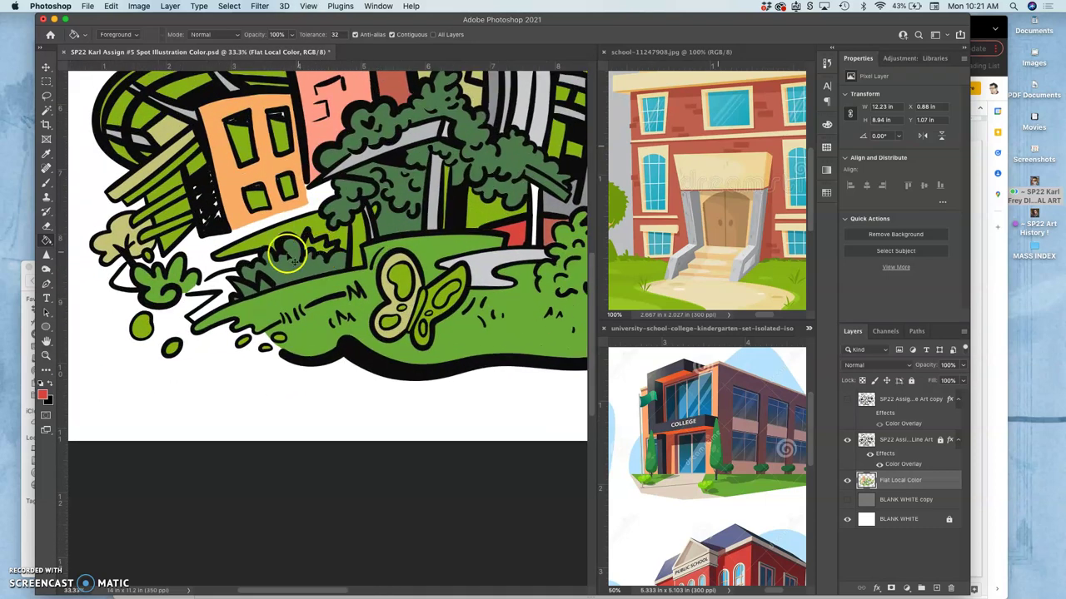
scroll(266, 254, "left", 5)
scroll(267, 255, "down", 1)
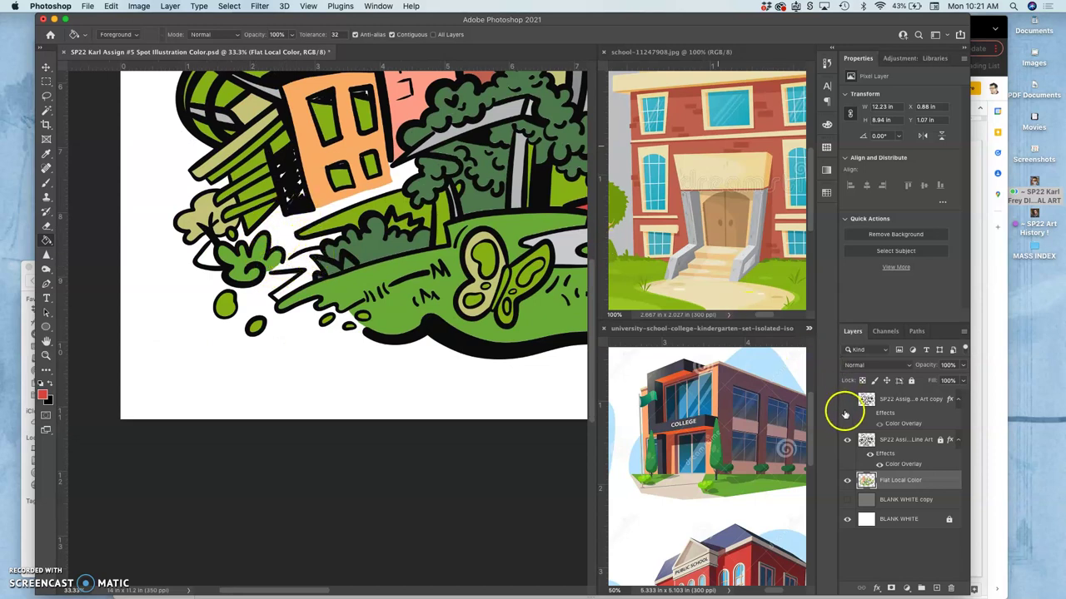
left_click(335, 268)
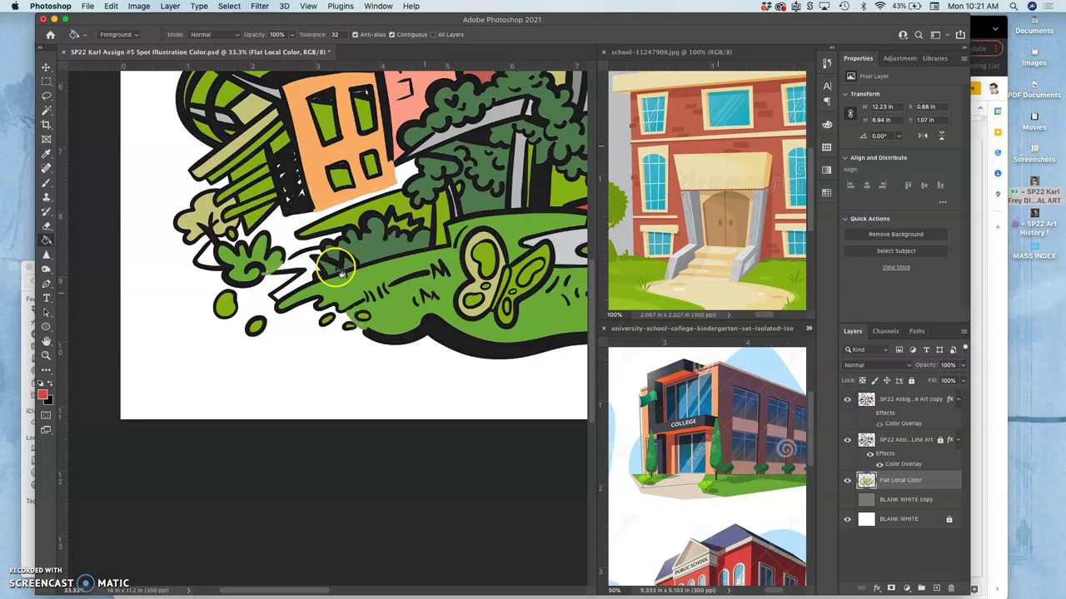
left_click(46, 108)
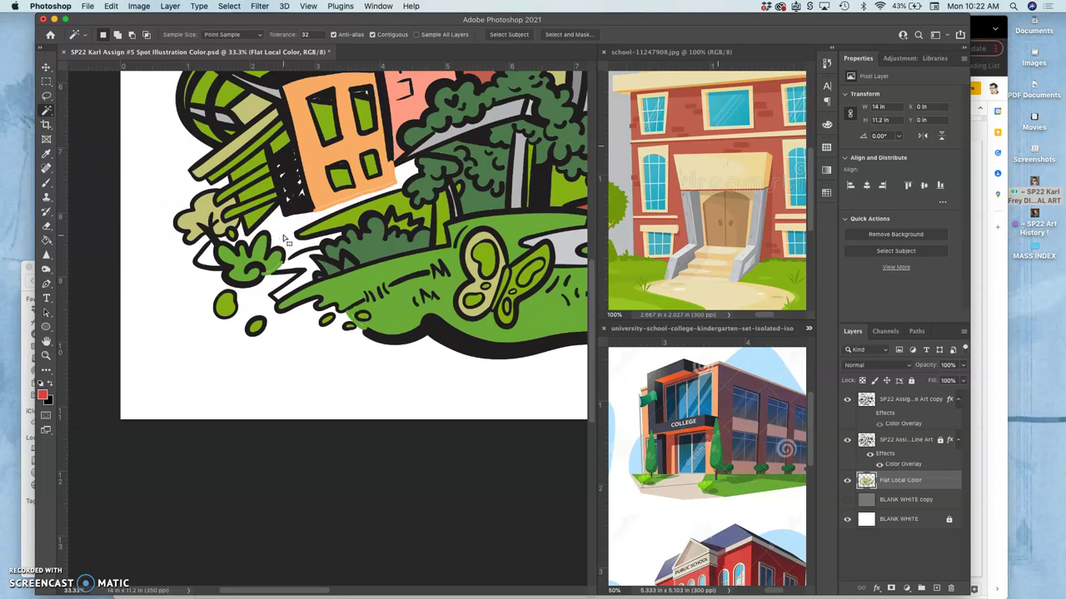
Select regions on the top line-art copy around the left grass strip and upper-left leaves.
left_click(287, 236)
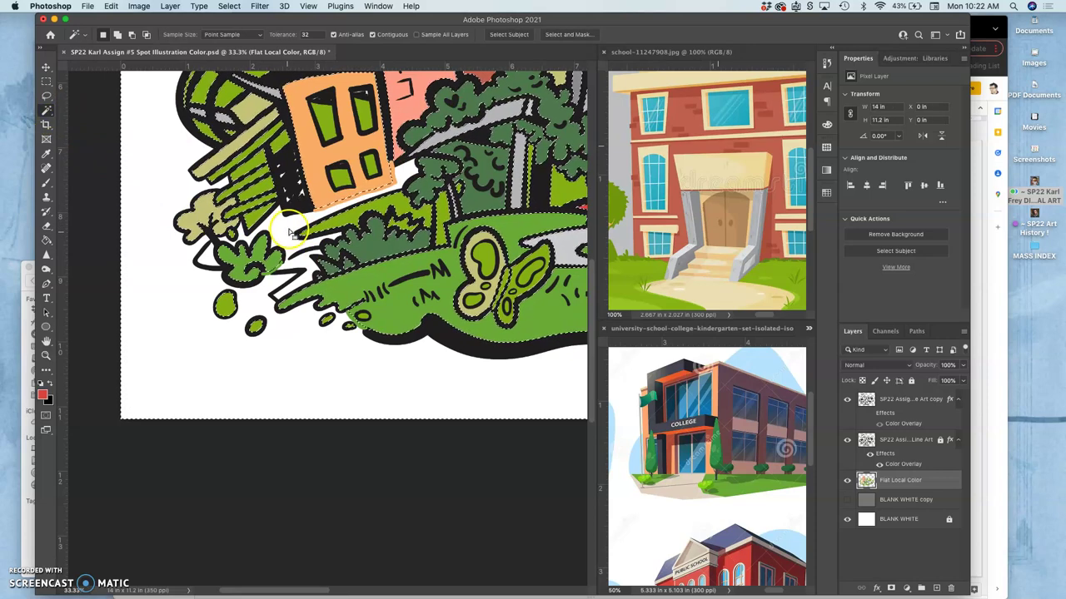
key("super+equal")
key("super+equal")
key("super+equal")
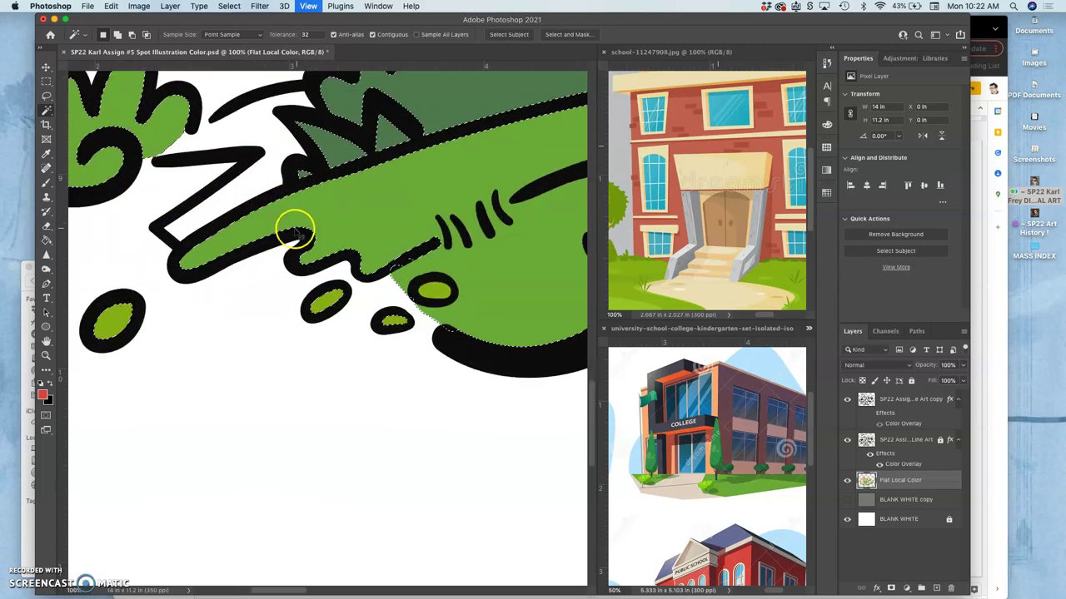
left_click_drag(269, 198, 358, 283)
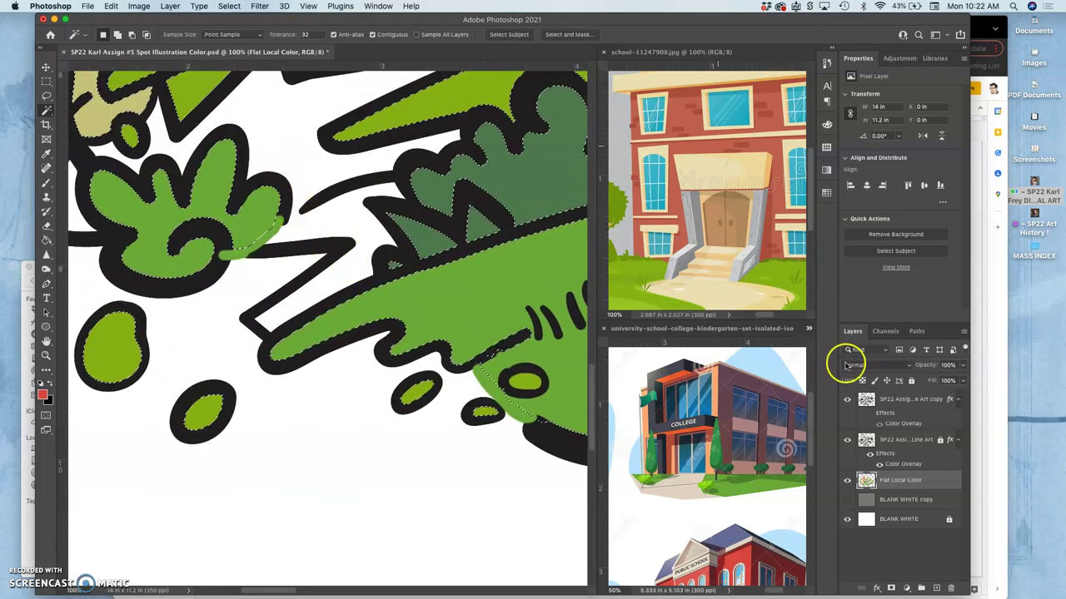
left_click(872, 399)
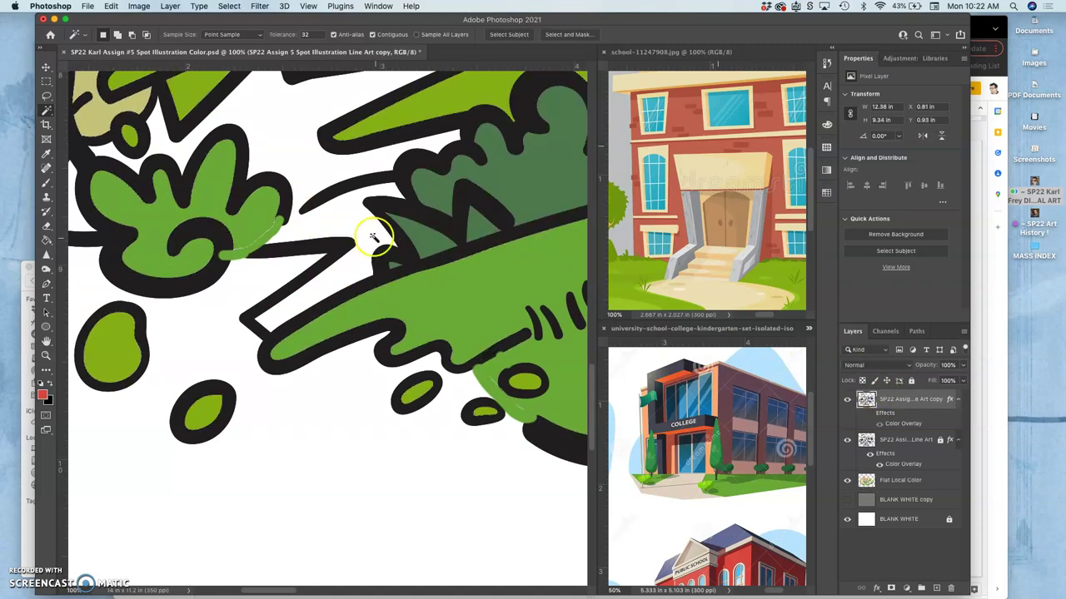
left_click(307, 172)
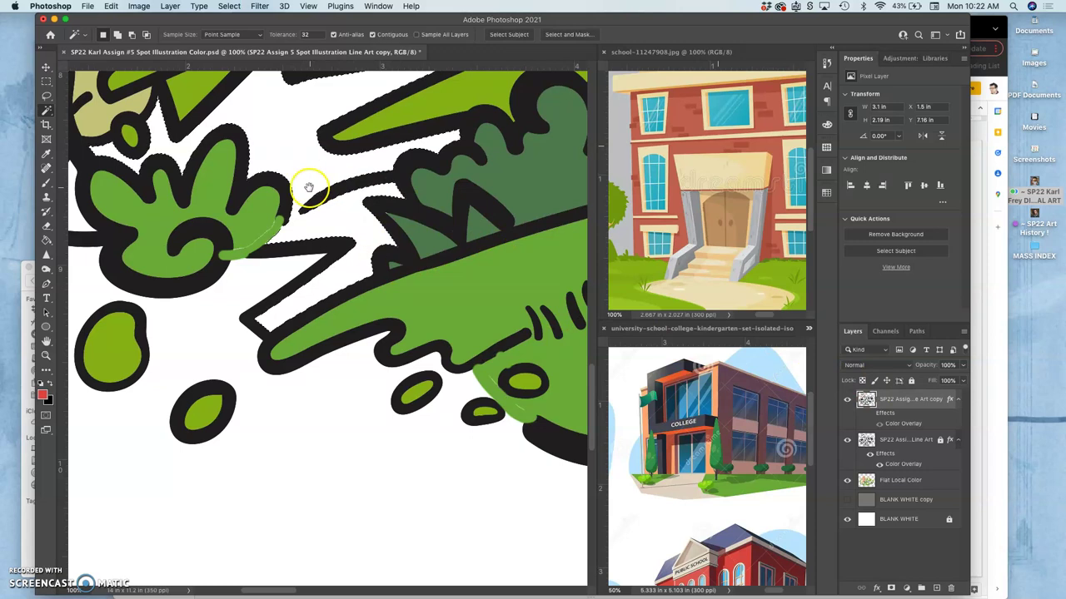
left_click_drag(417, 284, 432, 301)
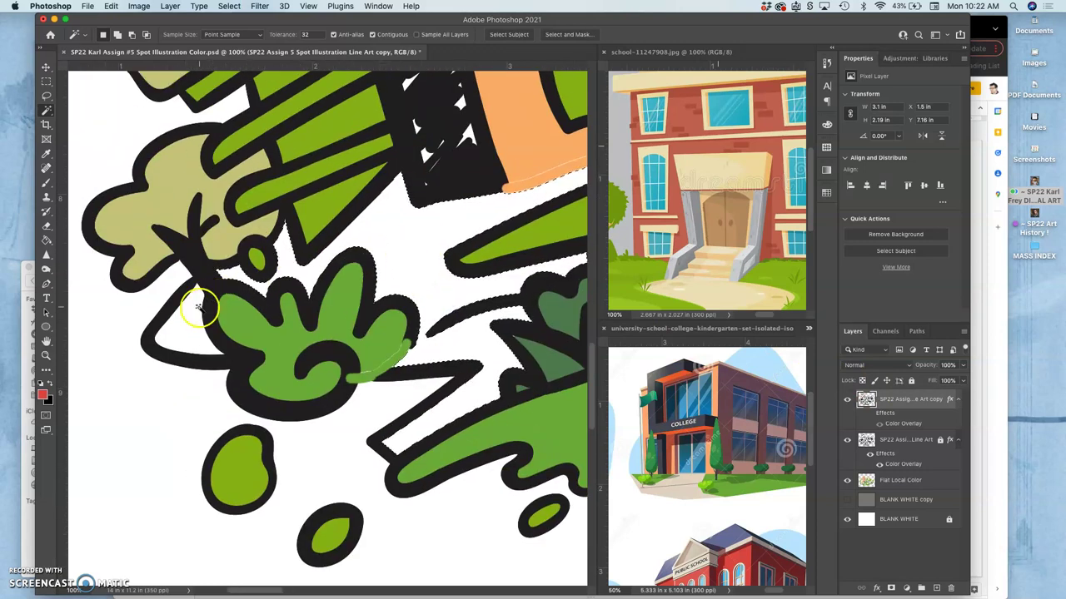
left_click(192, 318)
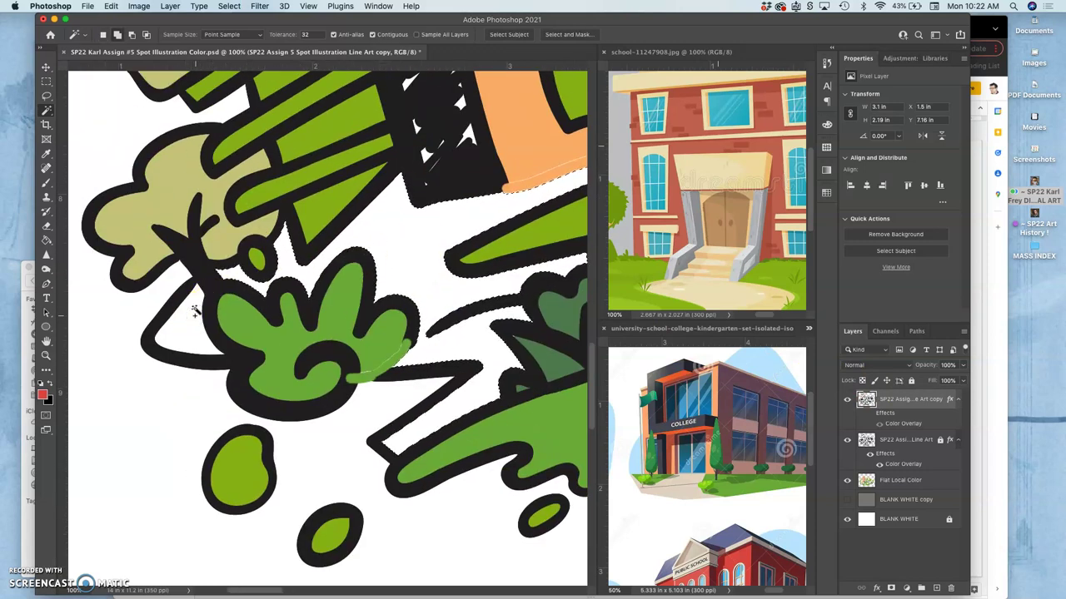
left_click(261, 286)
Pan toward the orange building and zoom out from 100% to 33.3%.
left_click_drag(459, 244, 286, 284)
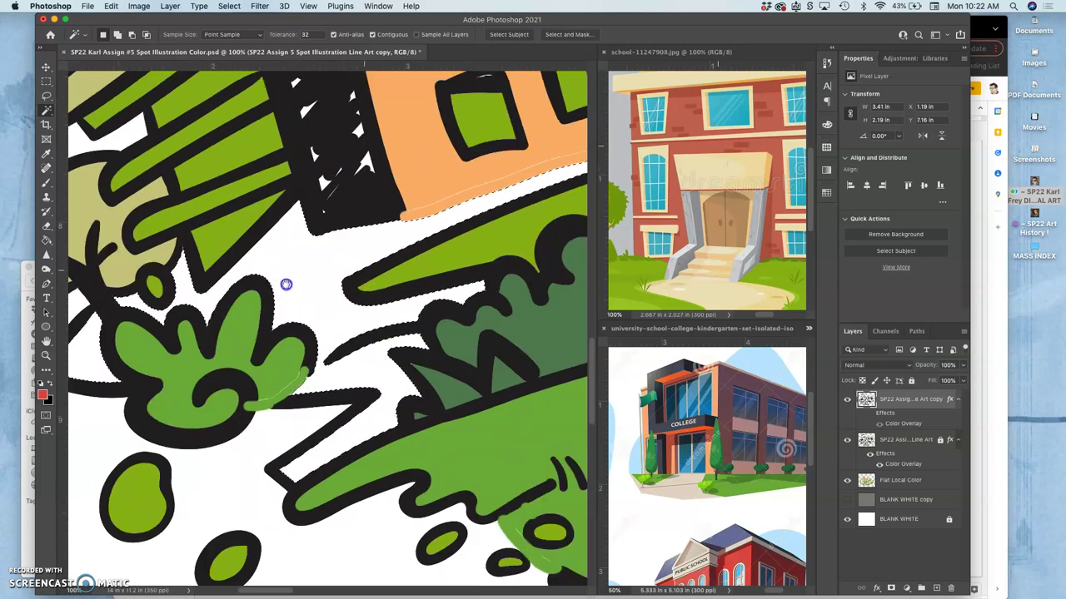
scroll(285, 284, "right", 10)
scroll(286, 284, "up", 3)
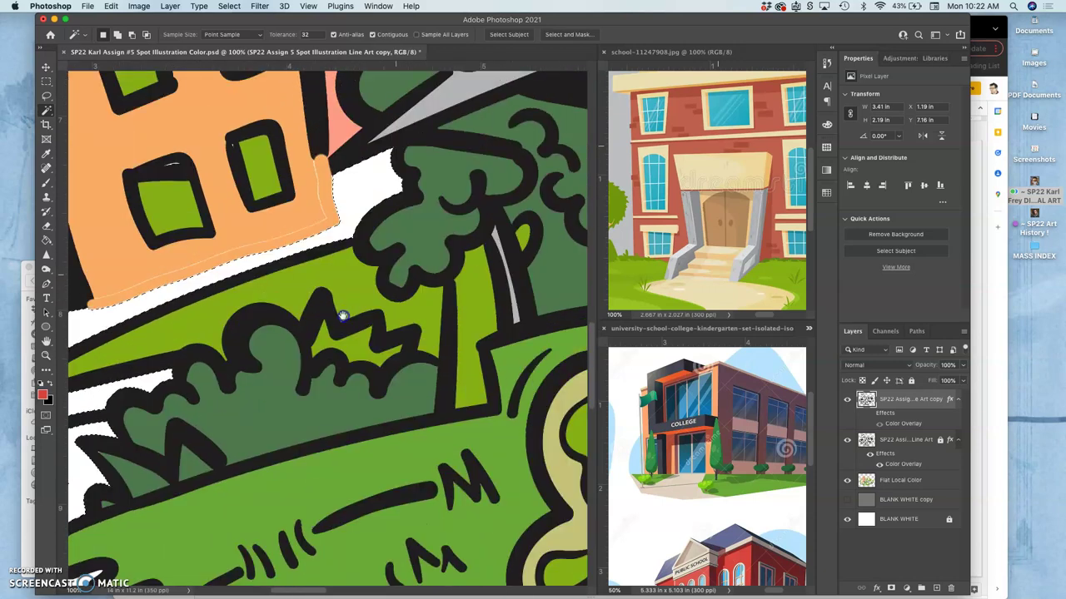
scroll(342, 316, "right", 5)
left_click(422, 239)
key("super+minus")
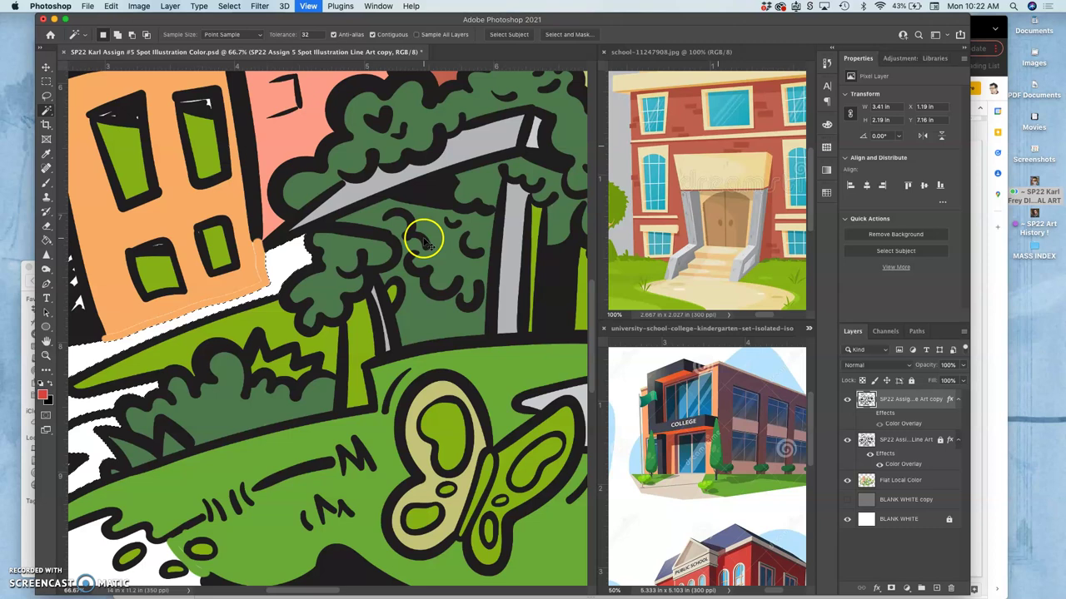
key("super+minus")
key("super+minus")
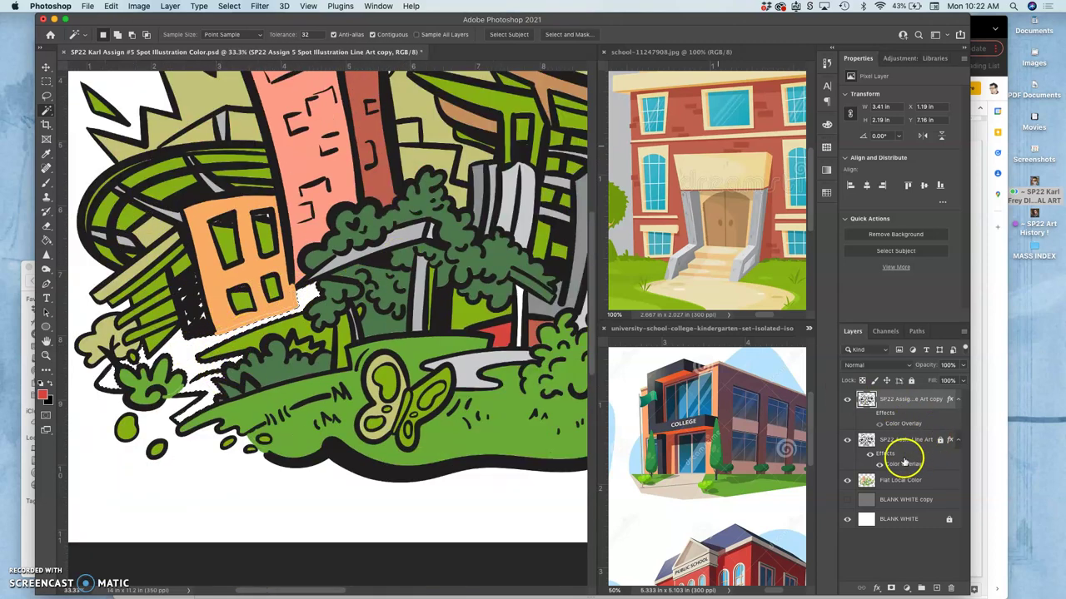
Hide the line-art copy, target the Flat Local Color layer, and zoom in on the orange building.
left_click(847, 400)
left_click(902, 480)
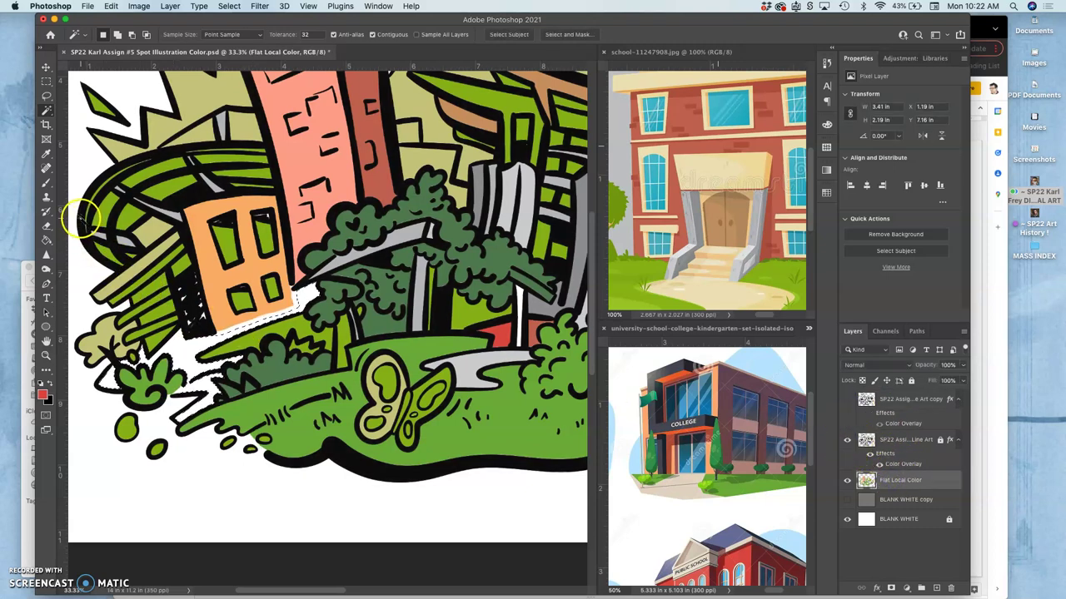
left_click(47, 239)
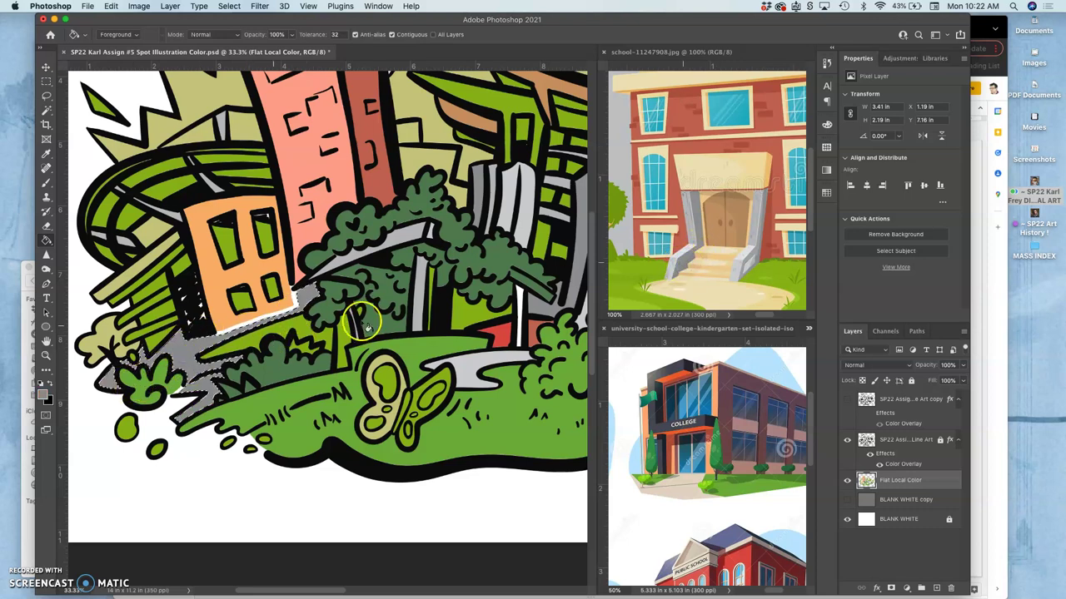
left_click(46, 96)
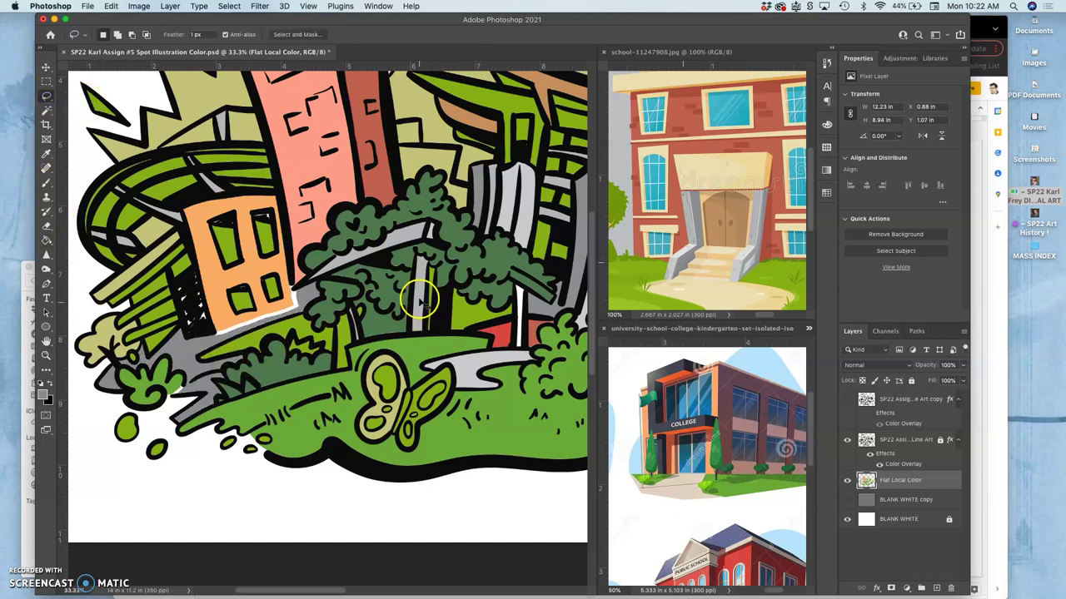
key("super+equal")
key("super+equal")
key("super+equal")
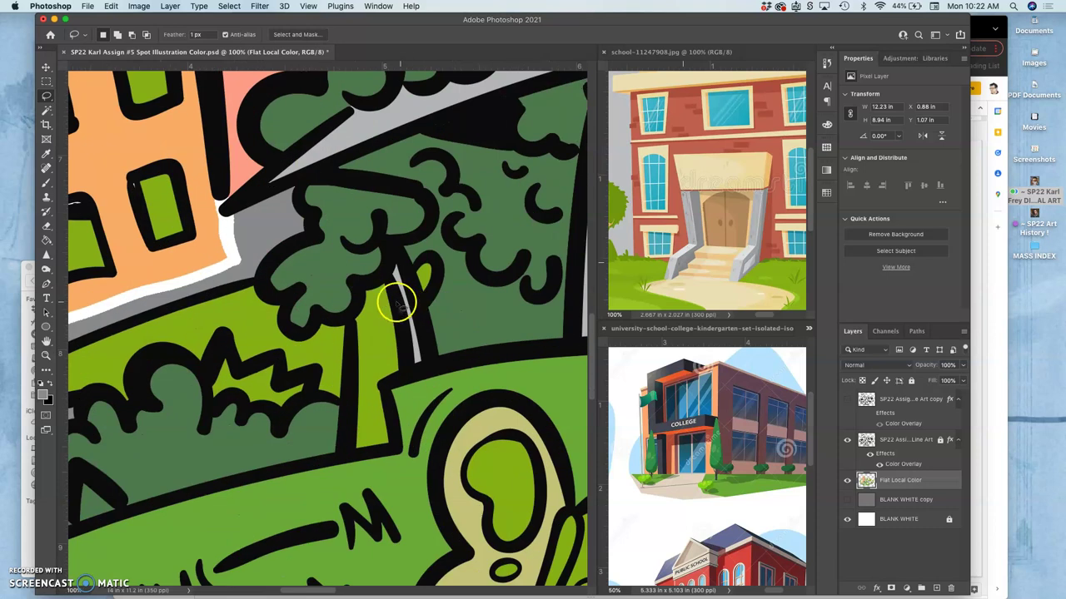
scroll(340, 231, "left", 5)
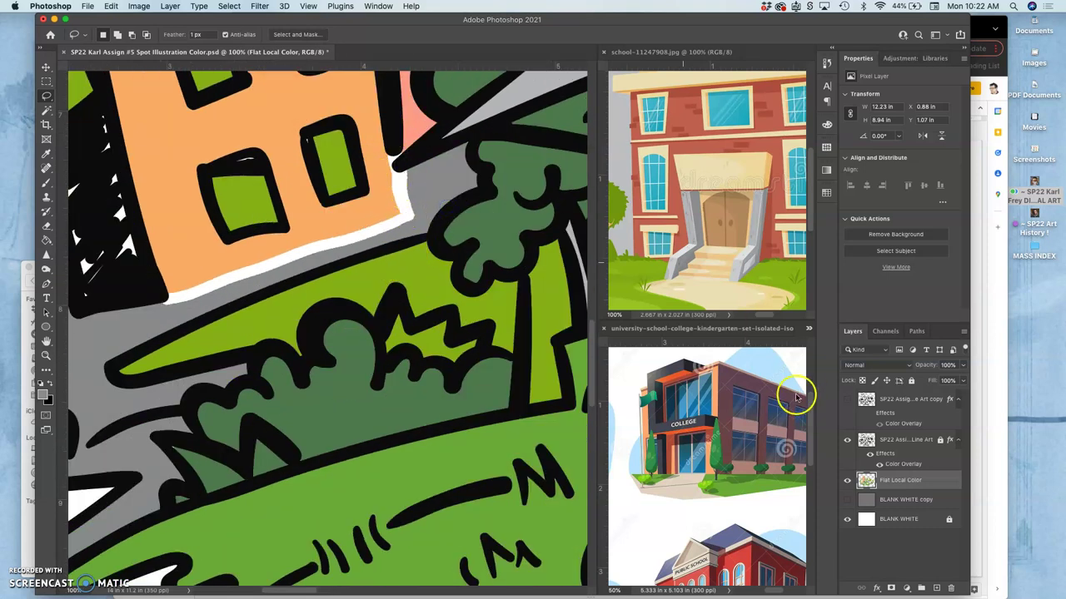
Toggle the Flat Local Color layer off and on to check it, then hide the Line Art layer.
left_click(847, 481)
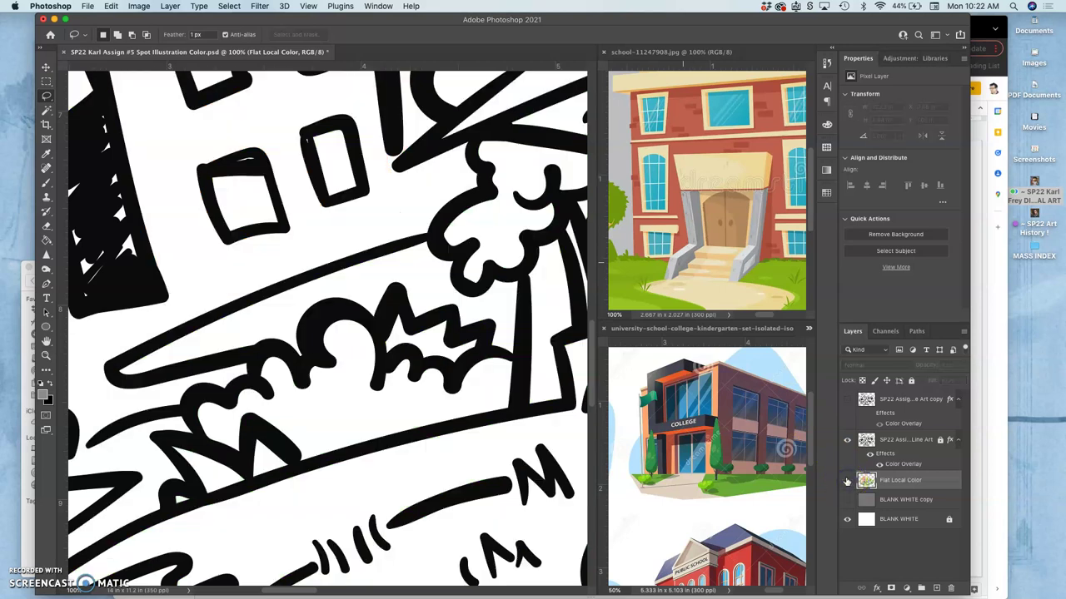
left_click(846, 481)
left_click(847, 440)
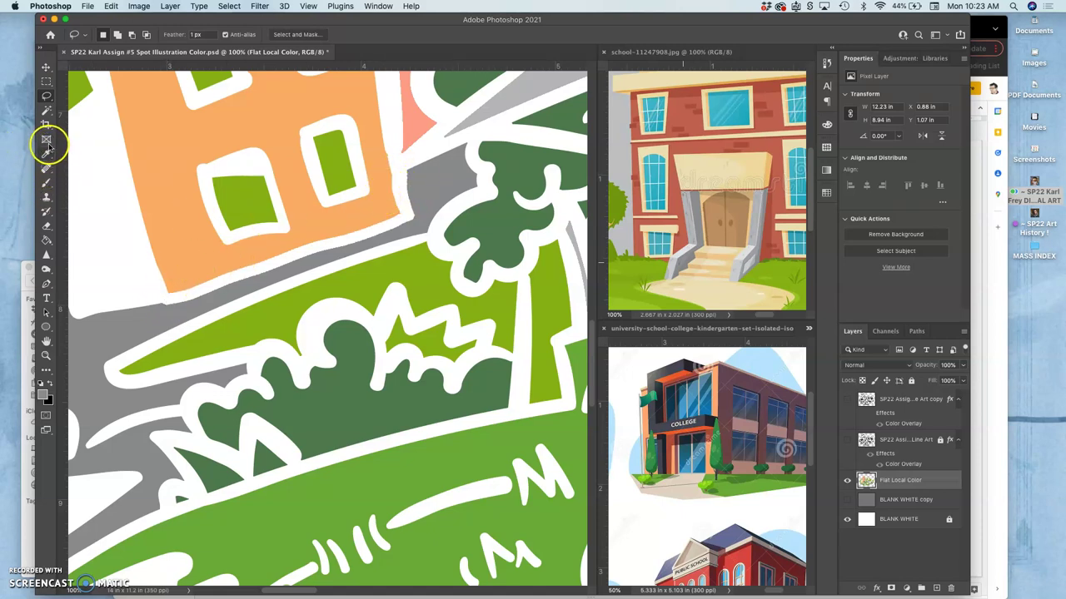
Paint grey into the building's corner, strip and road edge, then show the line-art copy again.
left_click(46, 181)
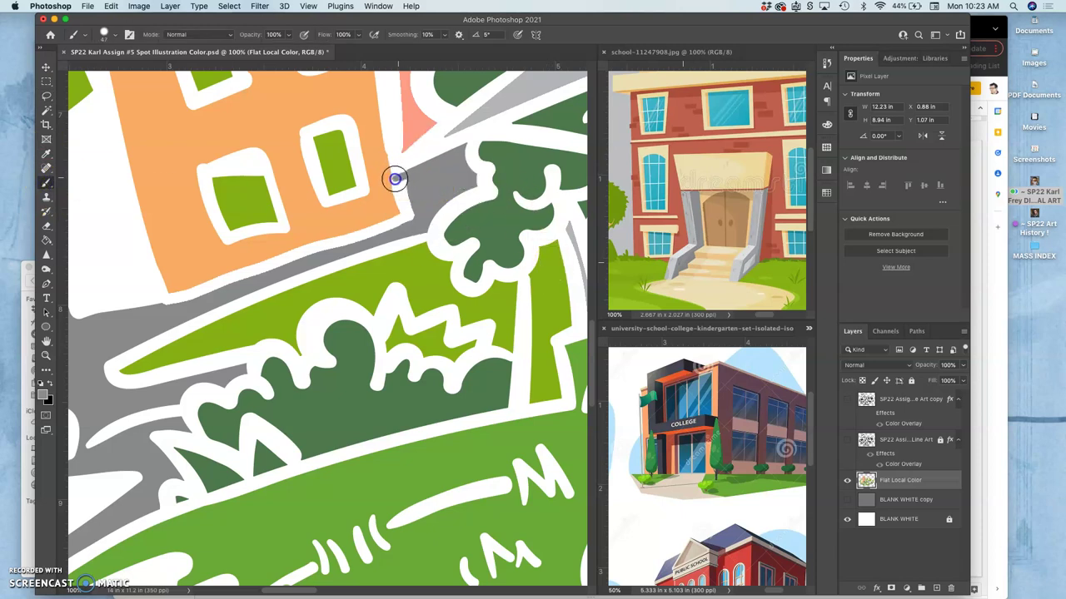
left_click(394, 179)
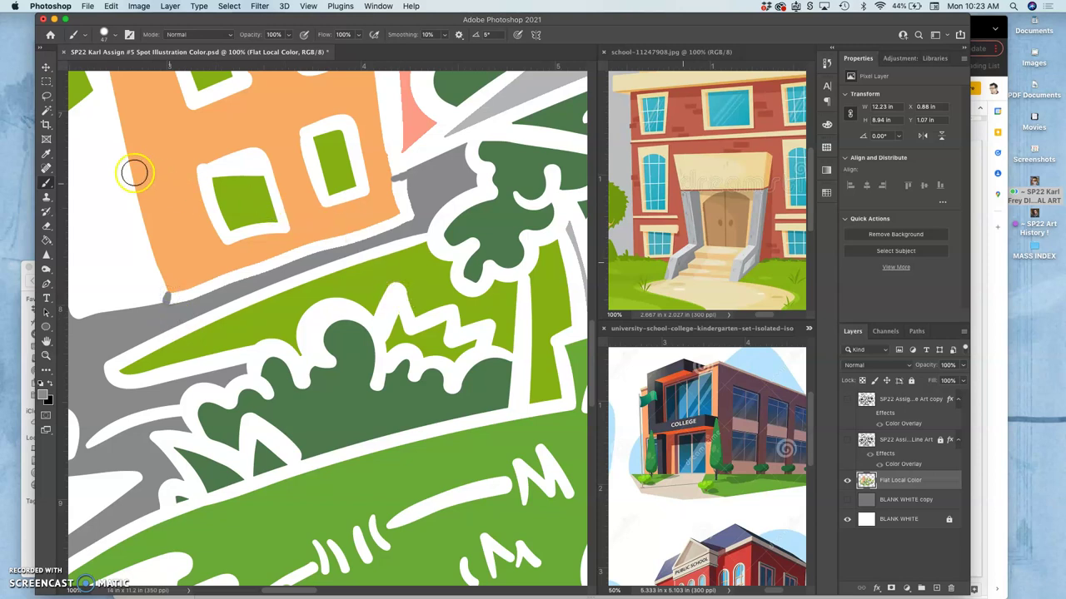
left_click(46, 241)
left_click(214, 288)
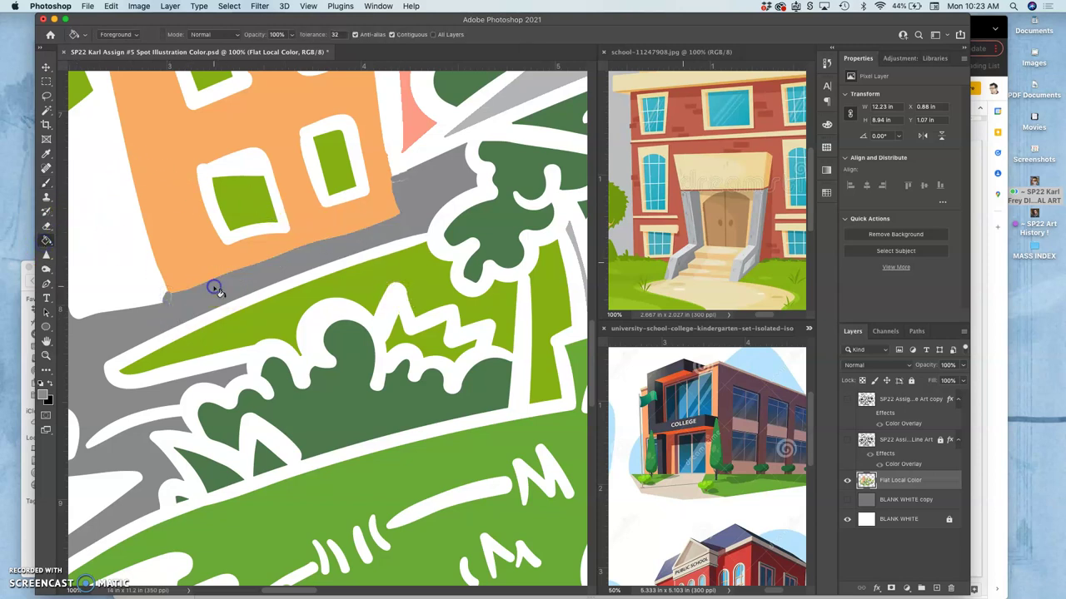
left_click(46, 184)
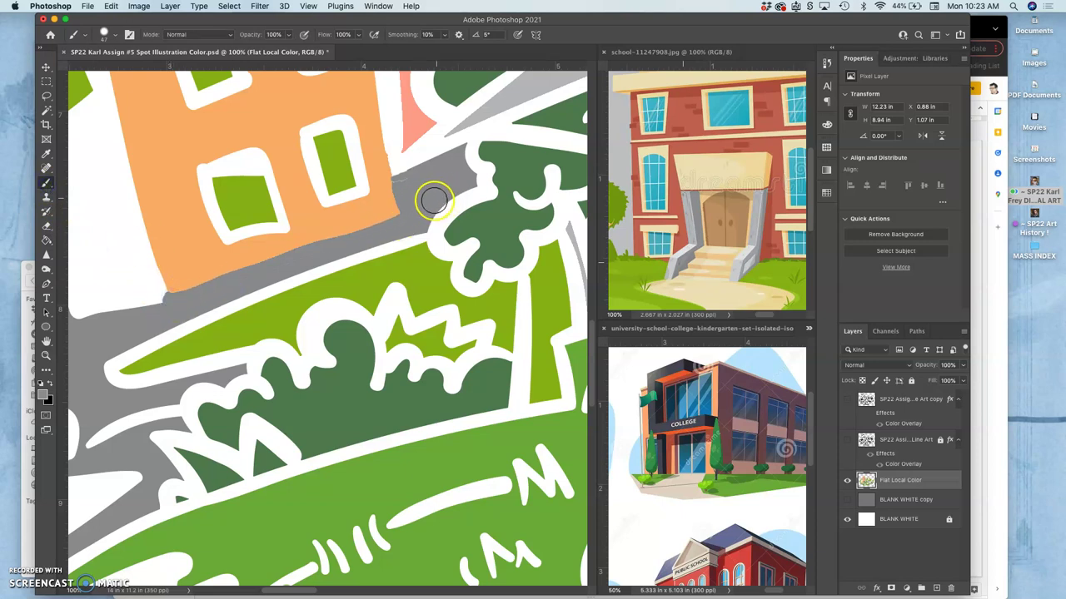
left_click(402, 183)
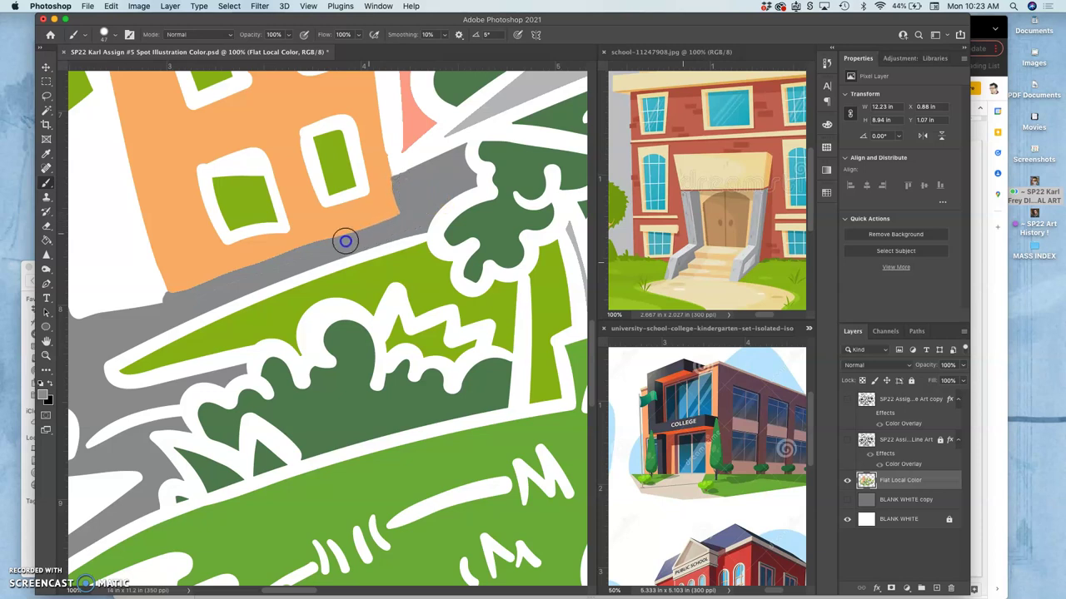
left_click_drag(295, 259, 238, 281)
left_click(410, 181)
left_click(847, 403)
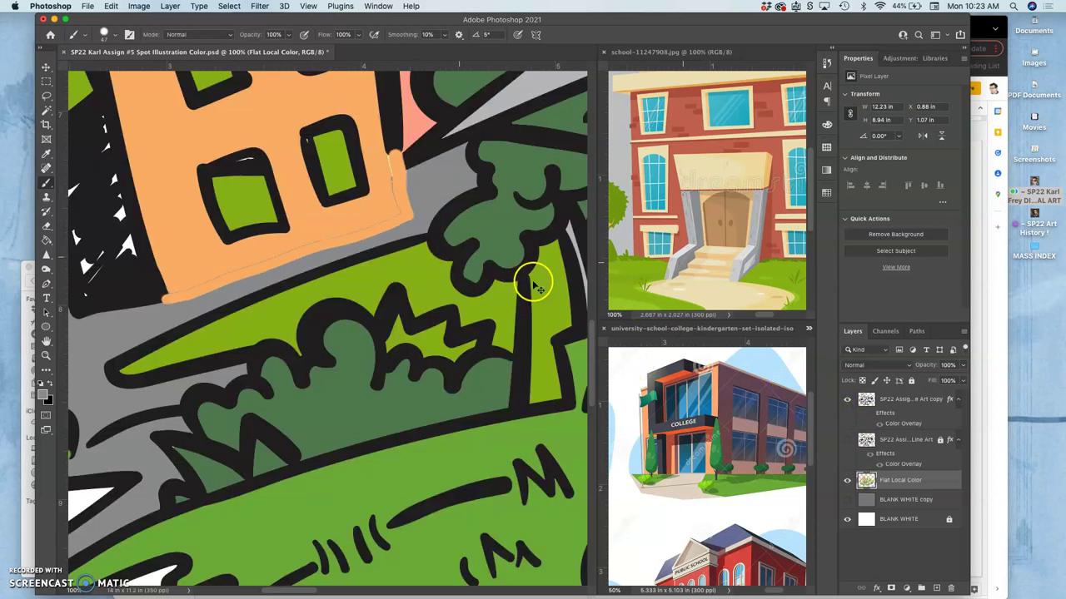
Show the original Line Art instead of the copy and brush a cream stroke over the grey path.
left_click(846, 400)
left_click(846, 439)
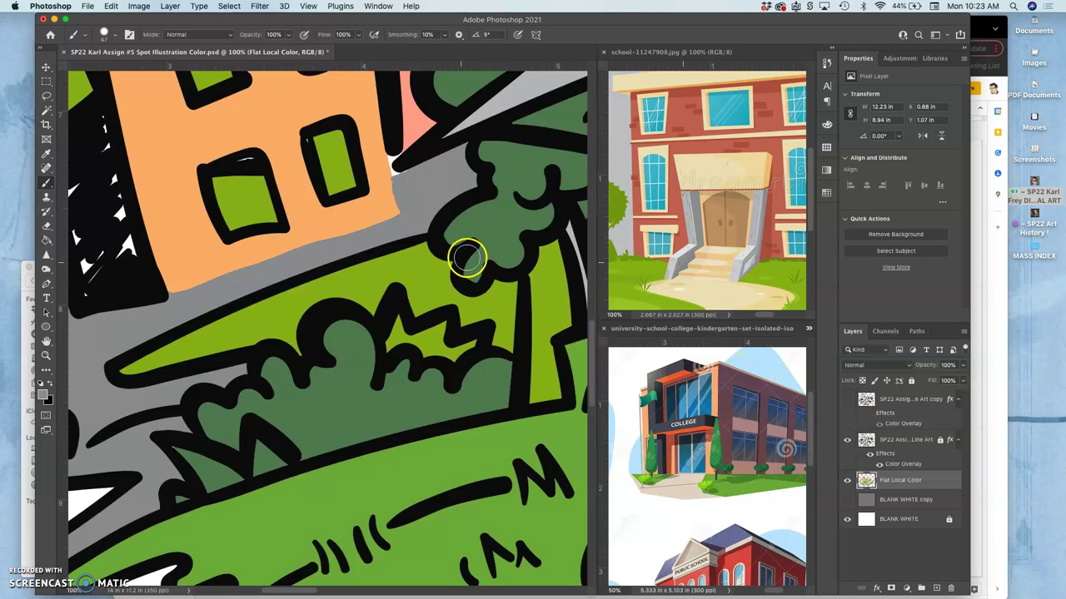
key("super+minus")
key("super+minus")
key("super+minus")
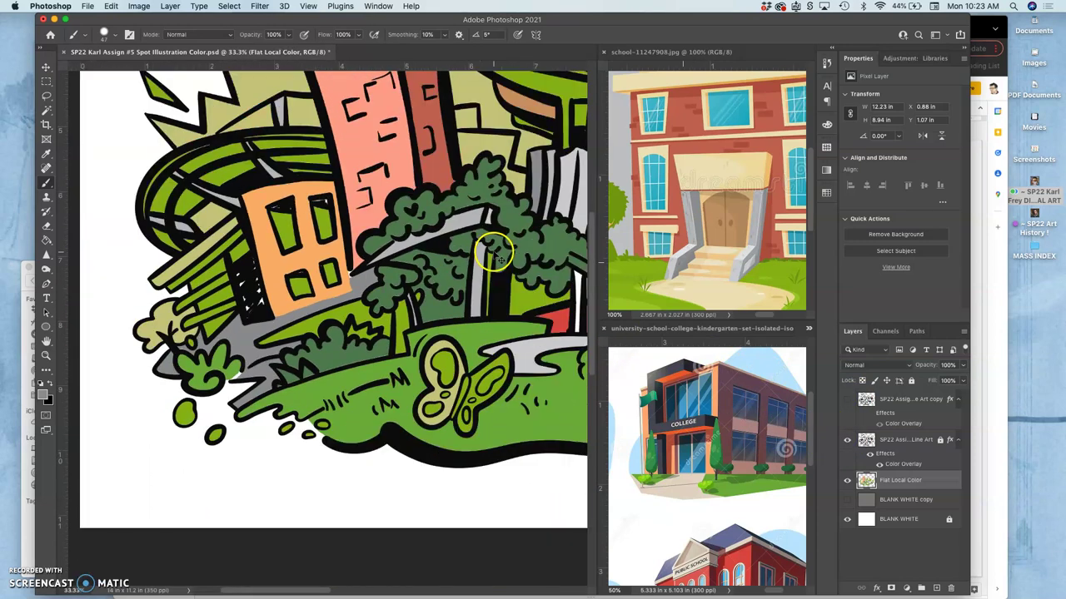
key("super+plus")
key("super+plus")
key("super+plus")
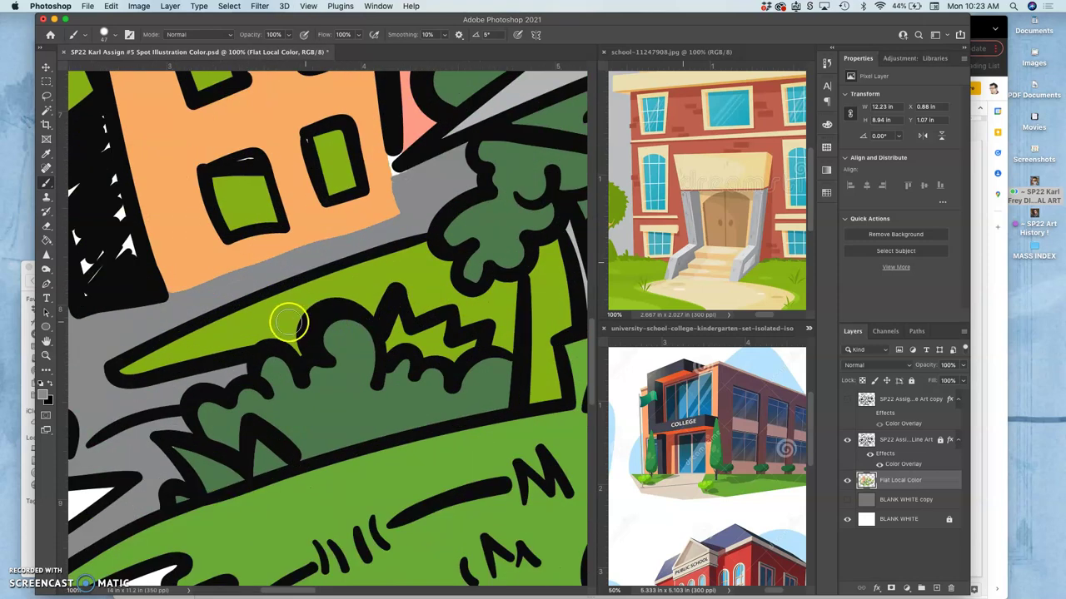
scroll(403, 224, "down", 5)
scroll(403, 224, "left", 5)
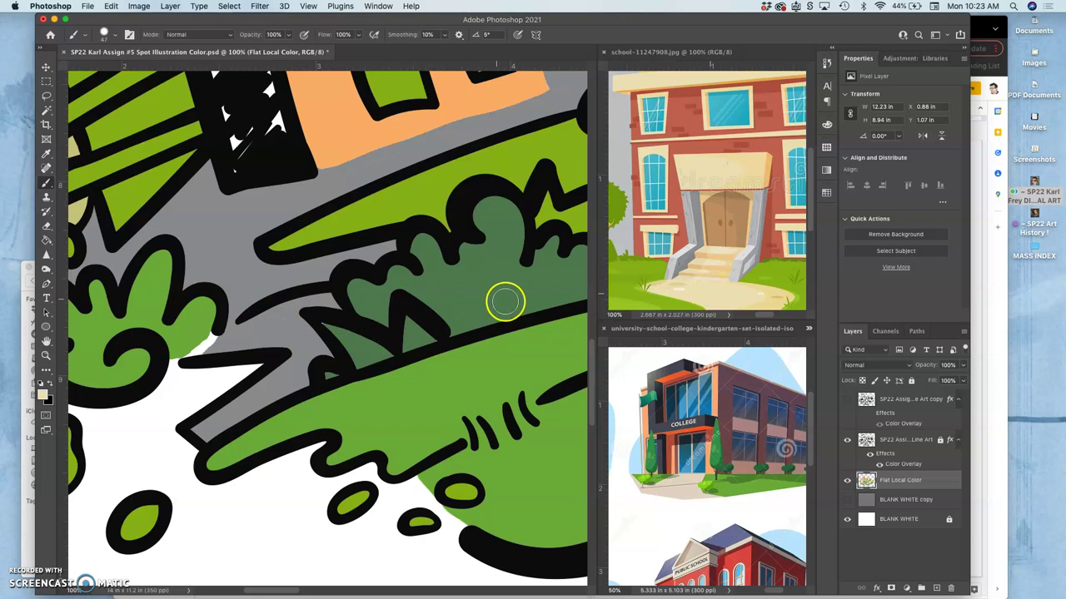
left_click_drag(243, 329, 220, 338)
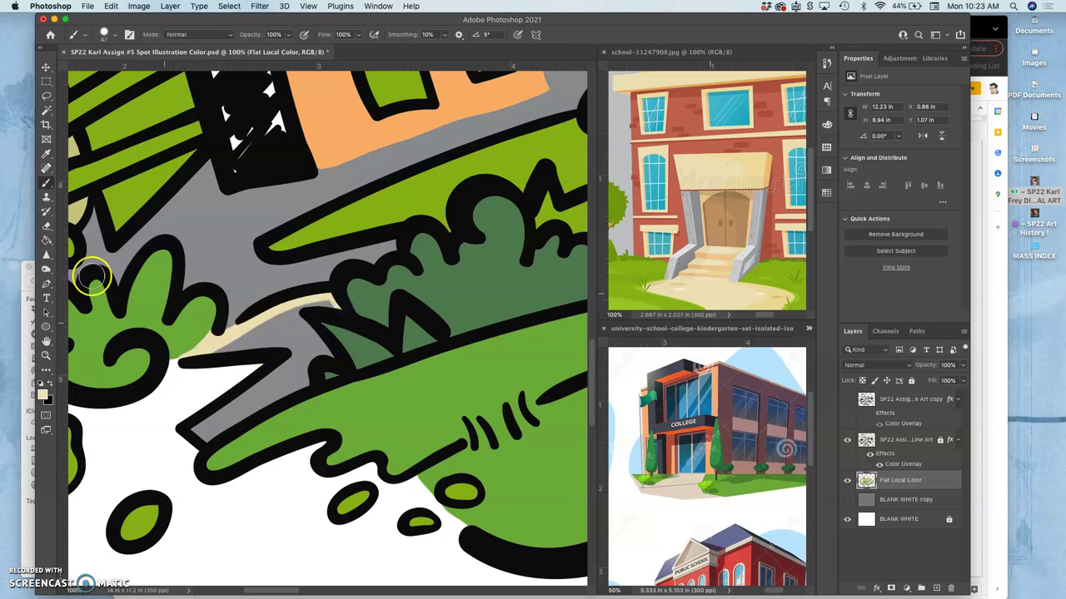
left_click(46, 239)
Fill the grey path wedge cream and the wedge under the bush light green.
left_click(295, 331)
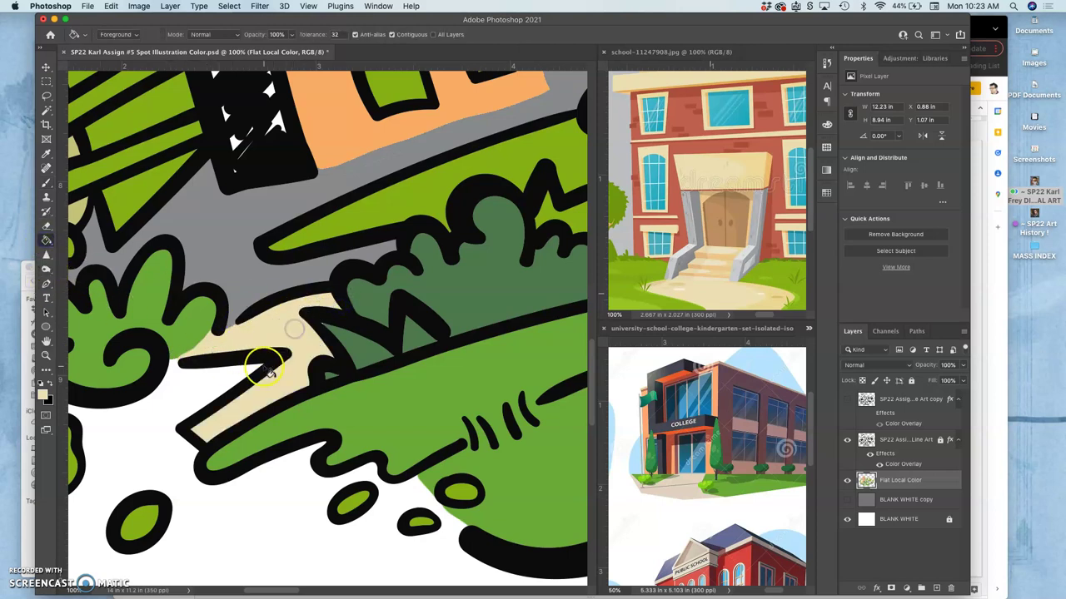
mouse_move(383, 293)
left_mouse_down()
mouse_move(193, 298)
mouse_move(210, 281)
left_mouse_up()
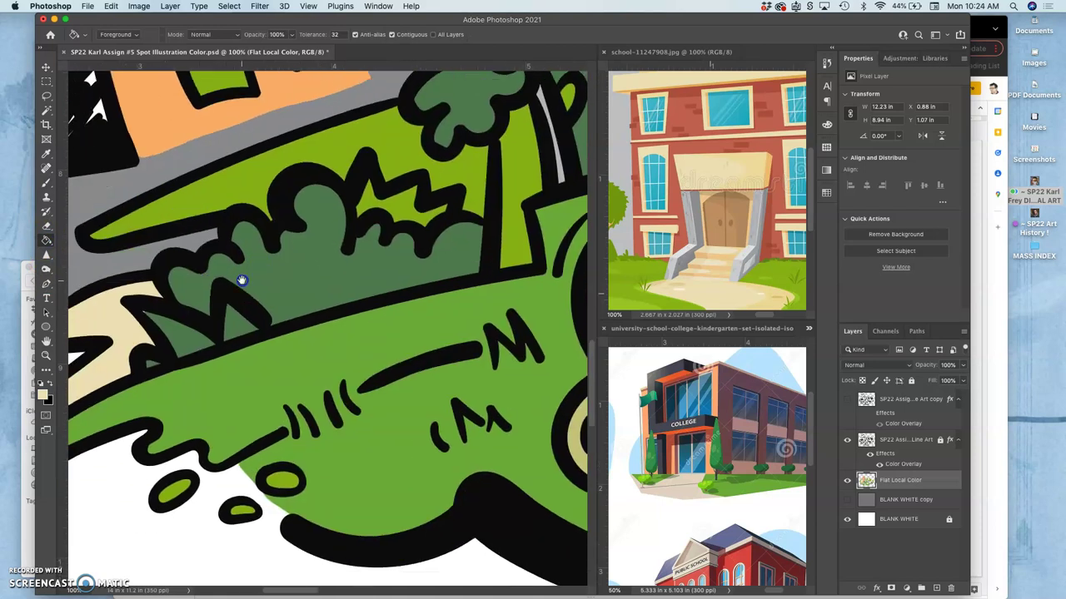
left_click(250, 314)
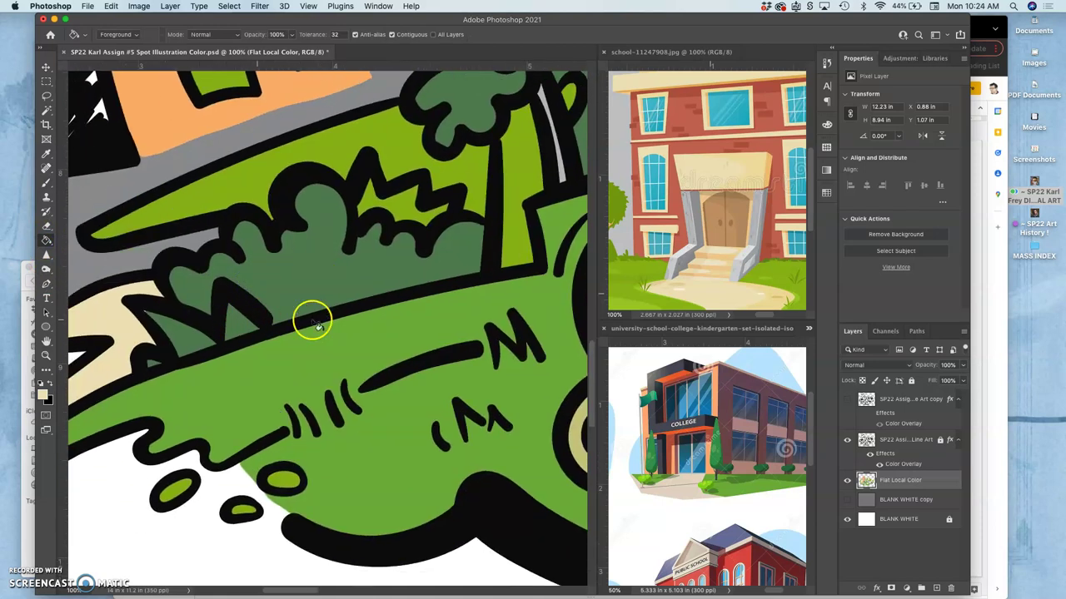
left_click(236, 321)
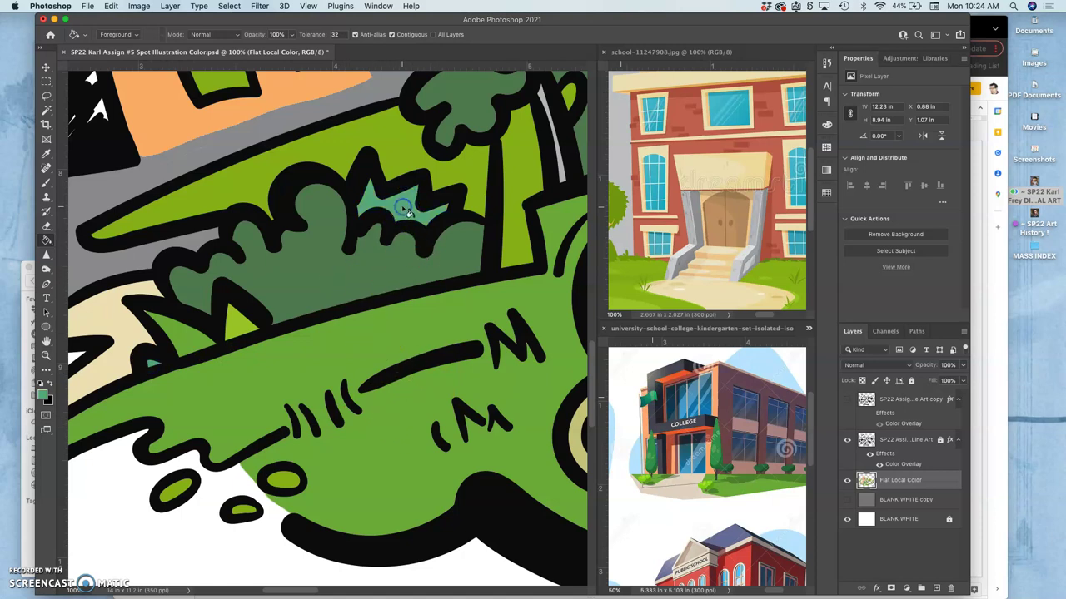
Fill the butterfly's right wing red and its left wing orange.
left_click_drag(440, 298, 239, 277)
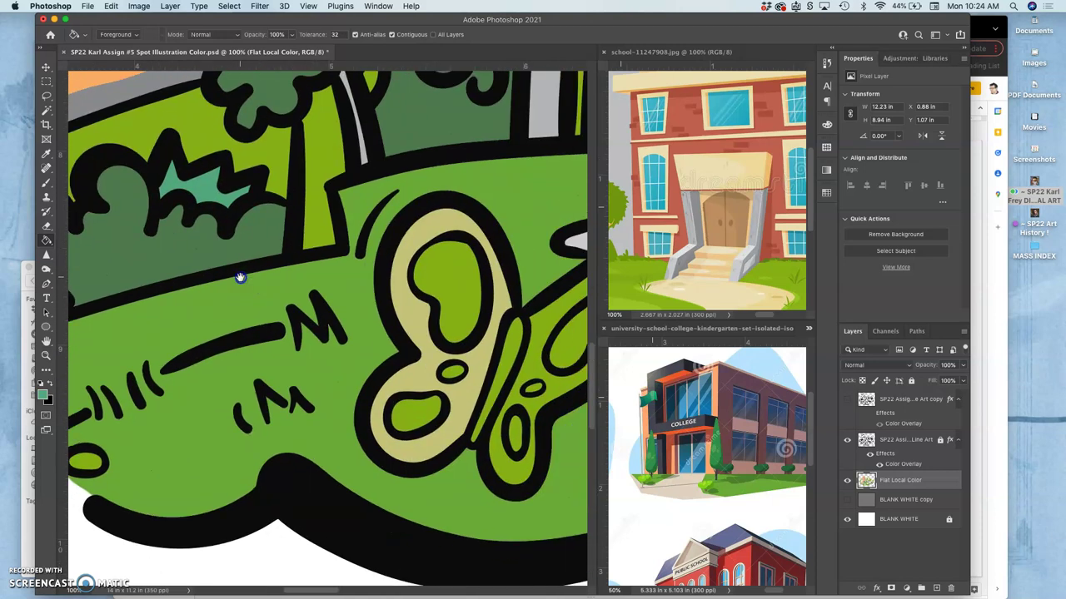
scroll(499, 333, "right", 5)
scroll(500, 333, "down", 2)
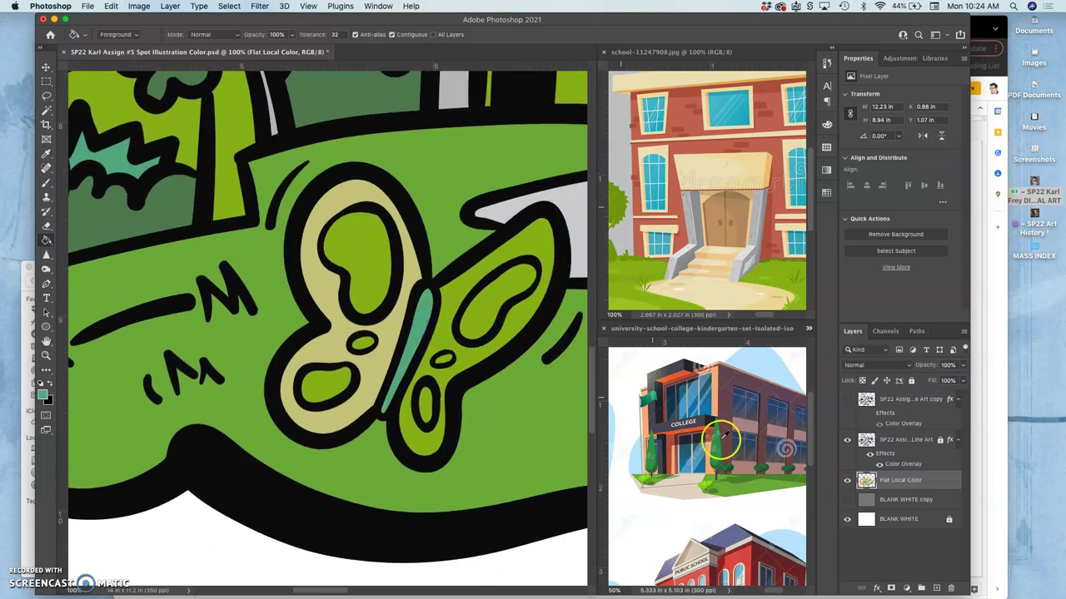
left_click(453, 287)
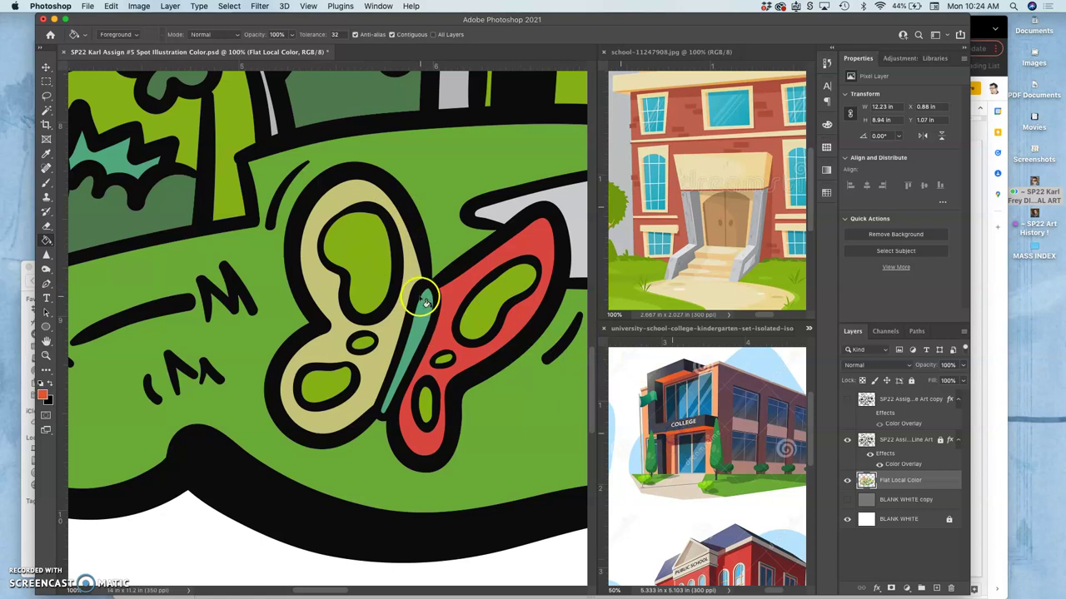
left_click(398, 279)
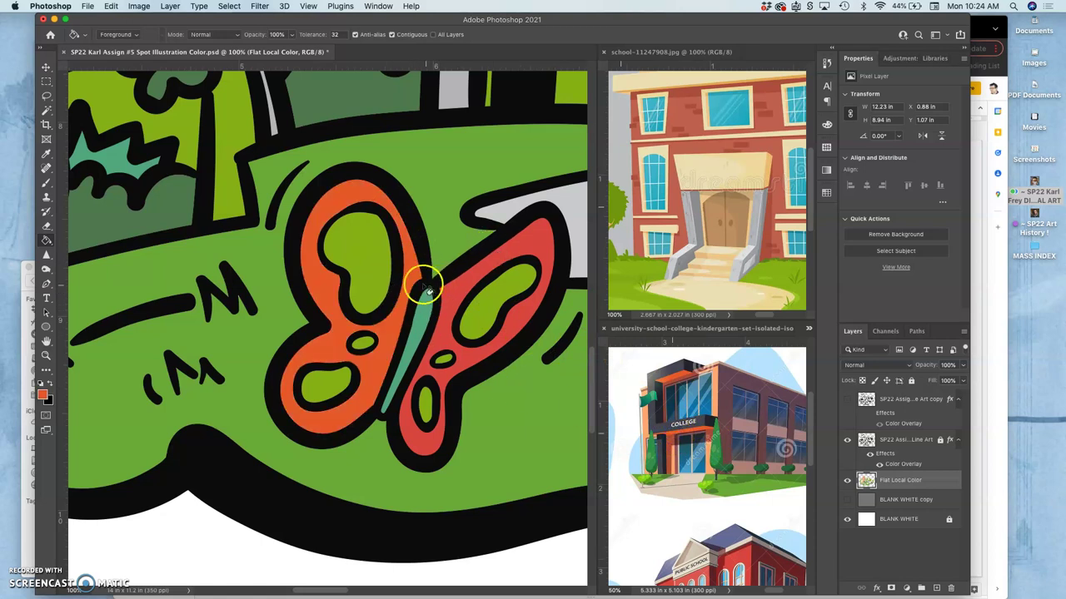
Choose a soft yellow and fill the butterfly's upper and lower wing spots with it.
left_click(45, 394)
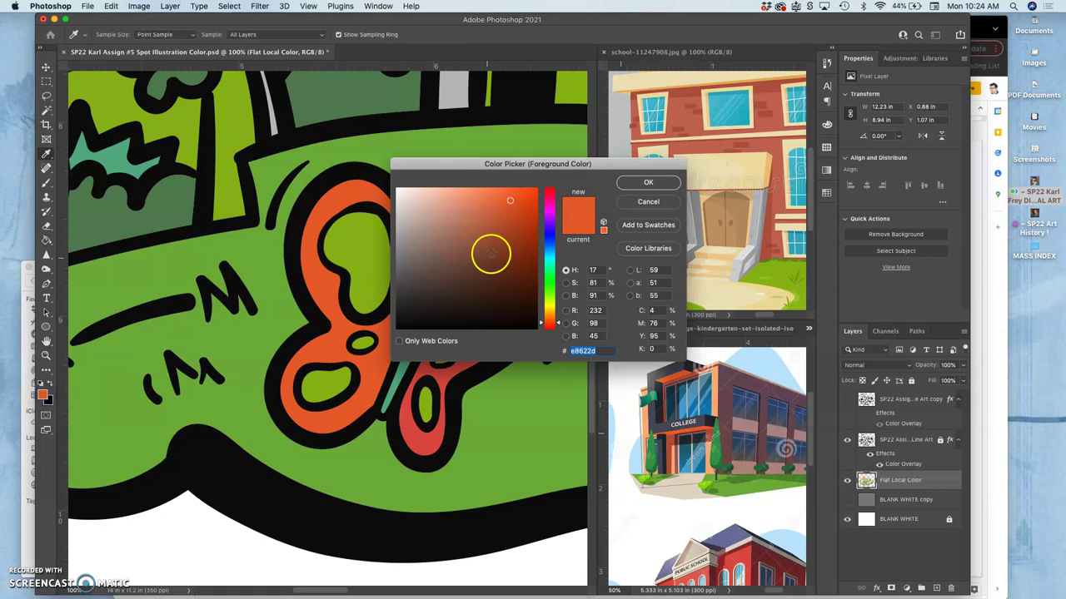
left_click(550, 307)
left_click_drag(510, 201, 494, 198)
left_click(646, 183)
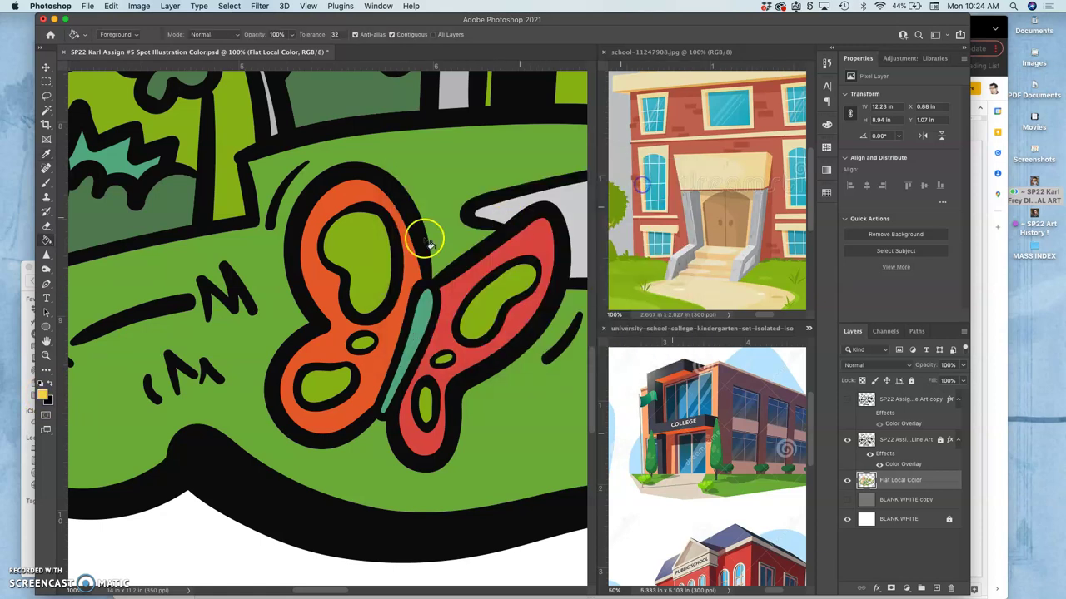
left_click(367, 249)
left_click(326, 385)
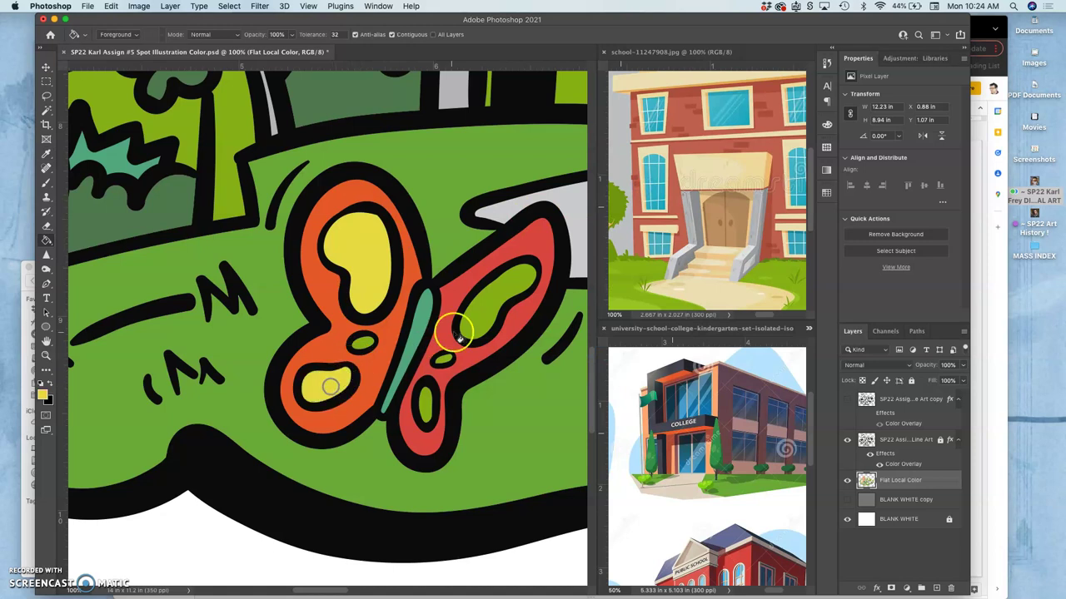
left_click(486, 314)
Sample orange from the college reference and fill the butterfly's lower wing spots orange.
left_click_drag(633, 420, 756, 415)
scroll(755, 415, "down", 10)
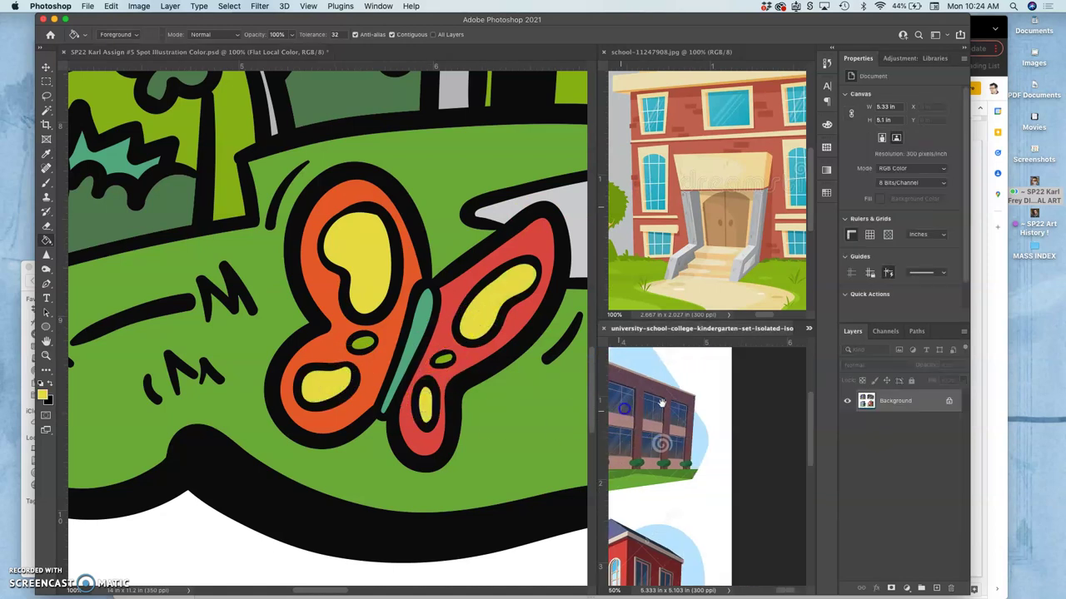
scroll(759, 385, "down", 3)
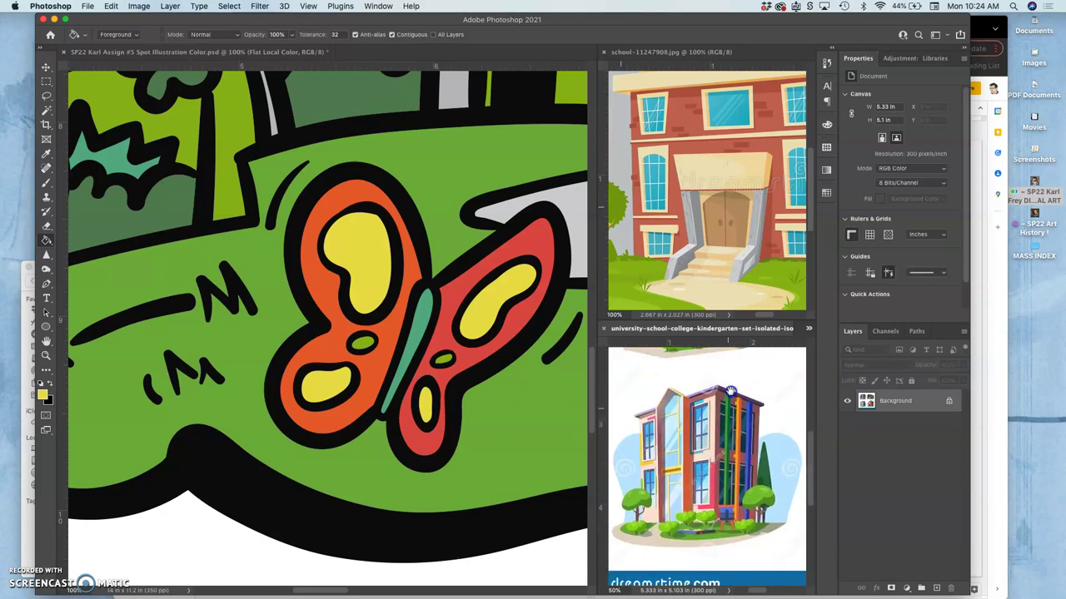
left_click(744, 397, "alt")
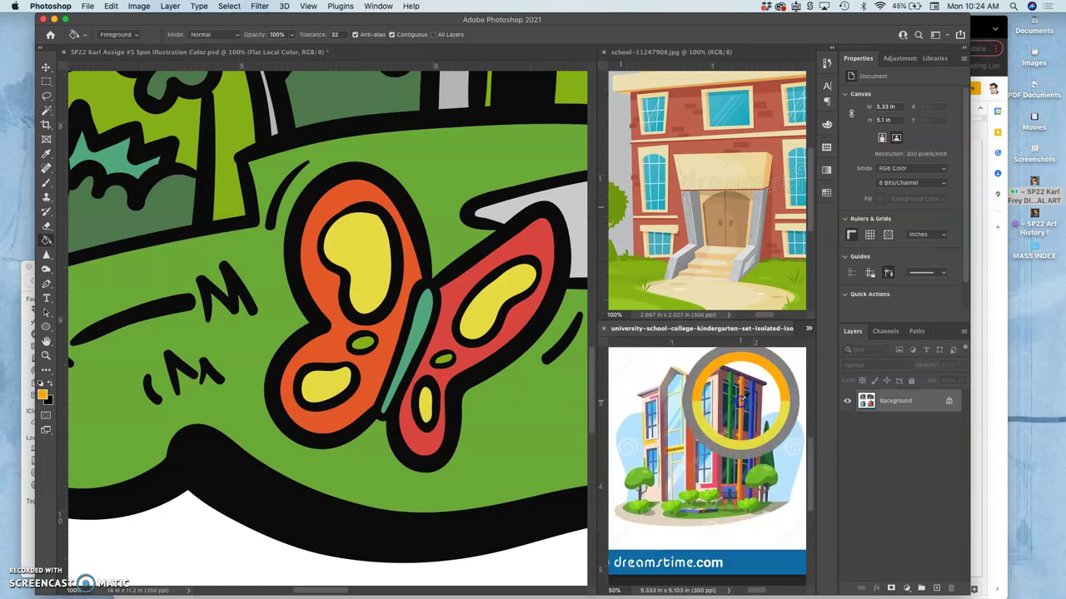
left_click(358, 367)
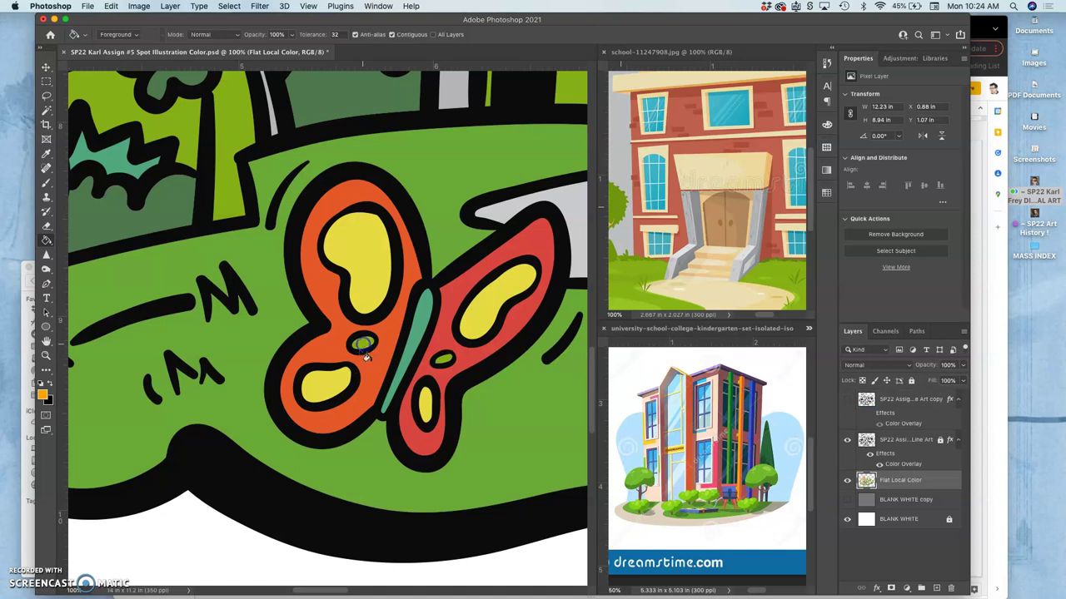
left_click(363, 345)
left_click(326, 385)
left_click(426, 408)
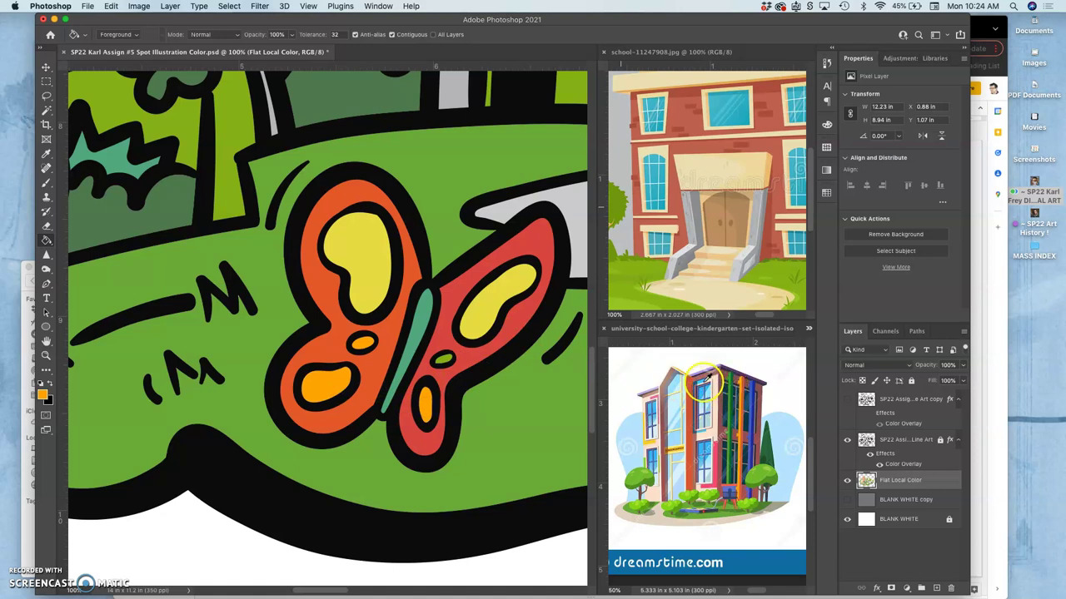
Sample peach from the school image and fill the small wing spots and body peach.
left_click(442, 358)
left_click(371, 352)
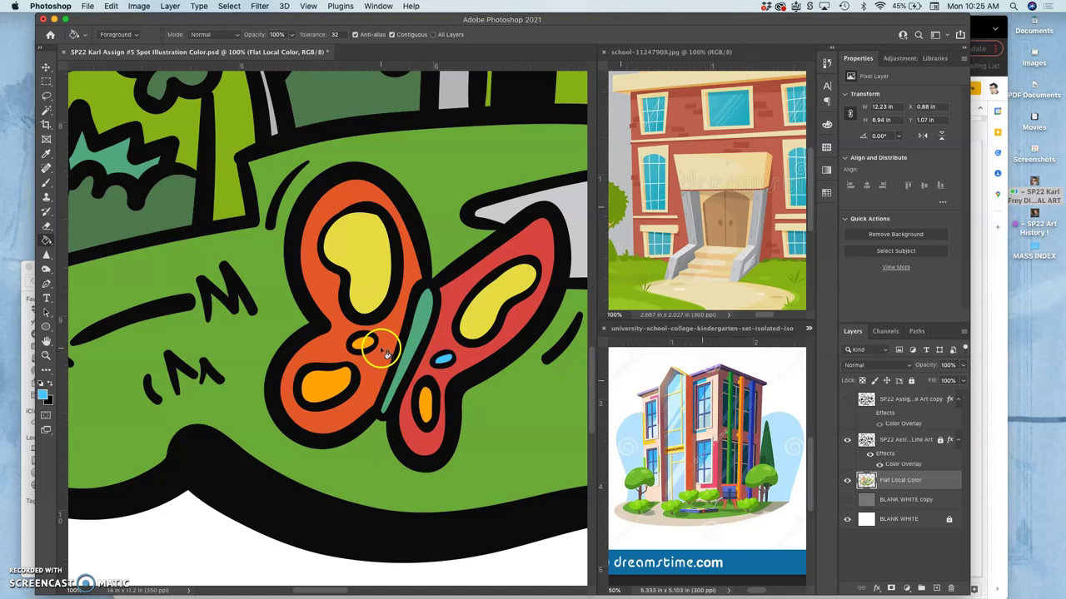
left_click(658, 268)
left_click(361, 342)
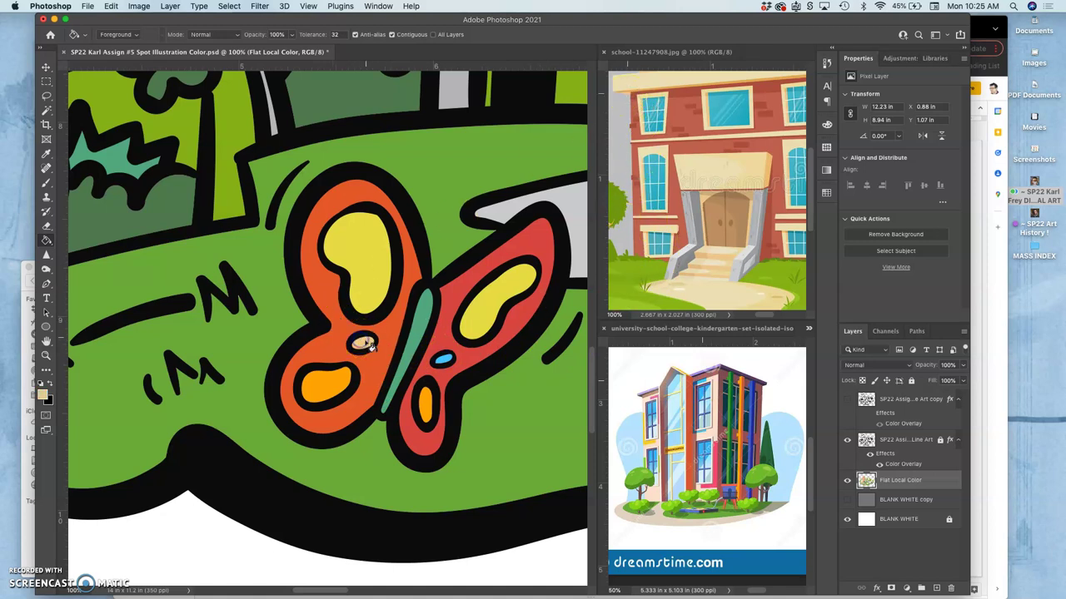
left_click(444, 360)
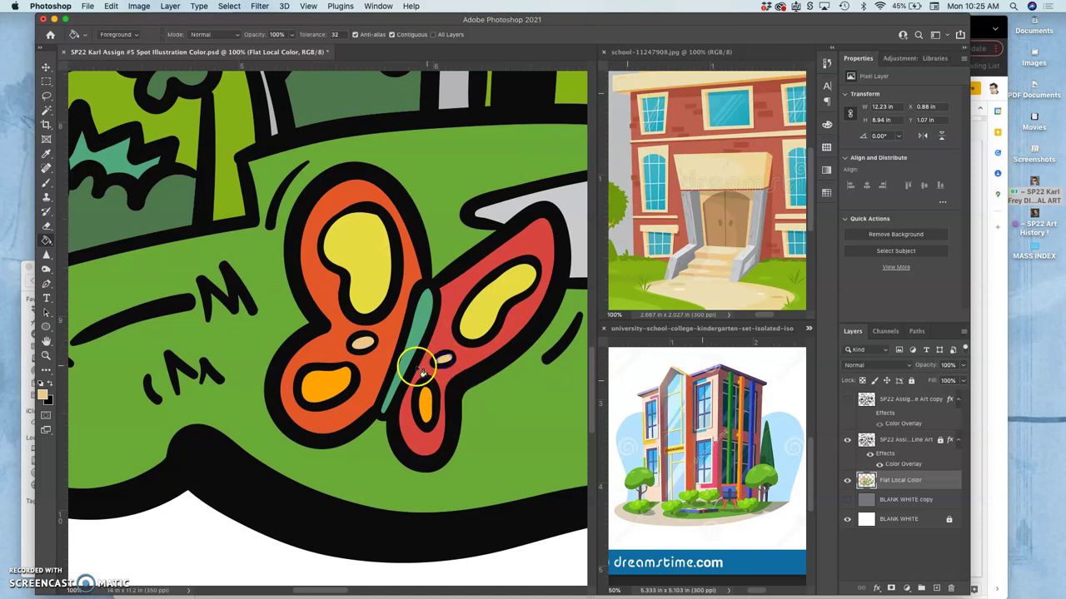
left_click(414, 352)
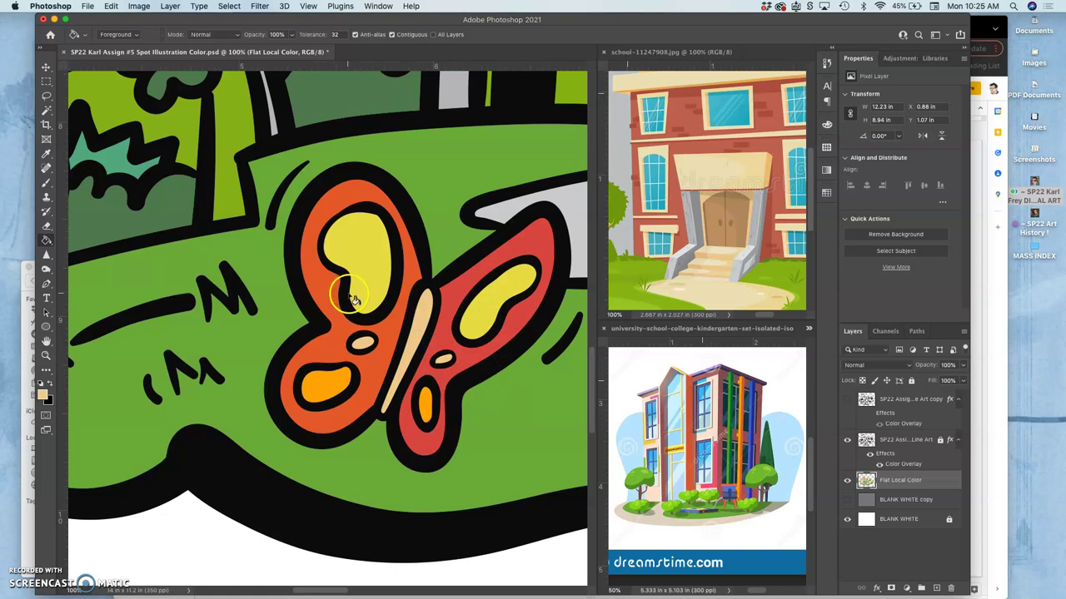
scroll(379, 289, "down", 6)
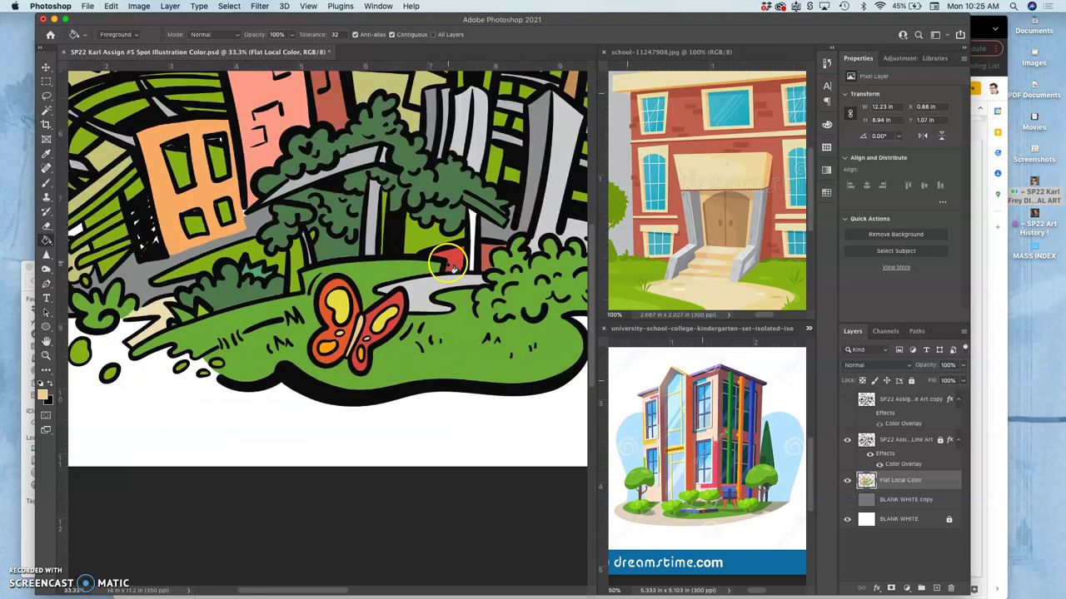
Fill the grey walkway on both sides of the butterfly tan.
left_click_drag(451, 258, 279, 316)
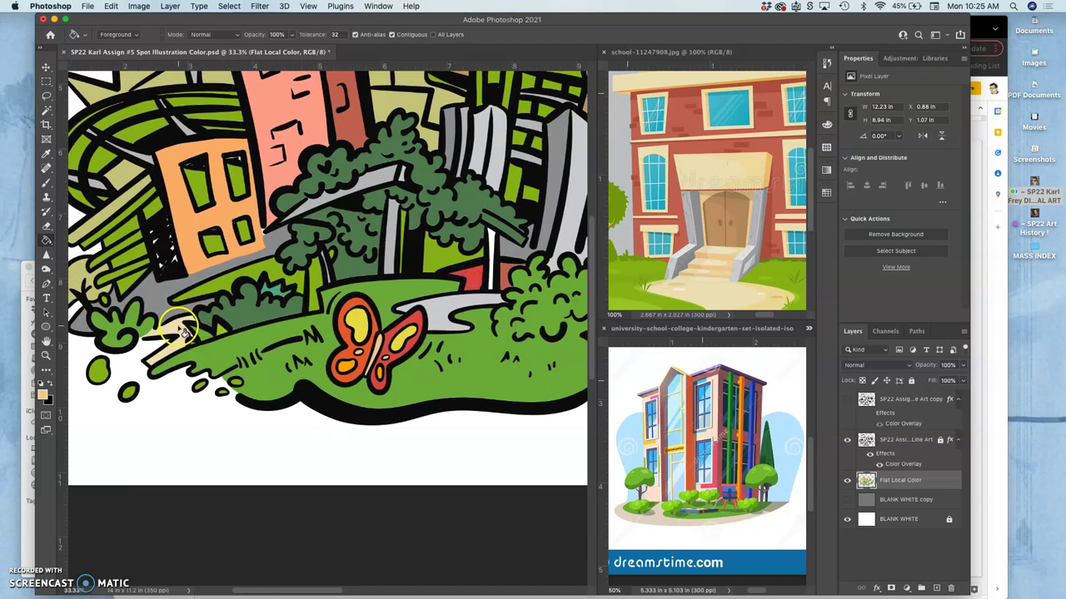
left_click(180, 330)
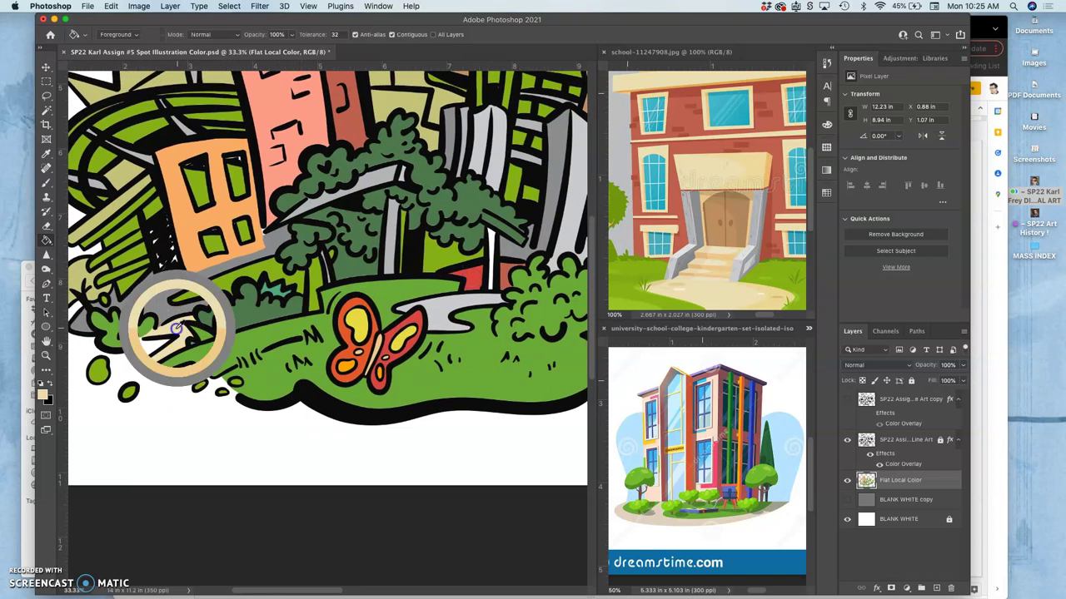
left_click(435, 312)
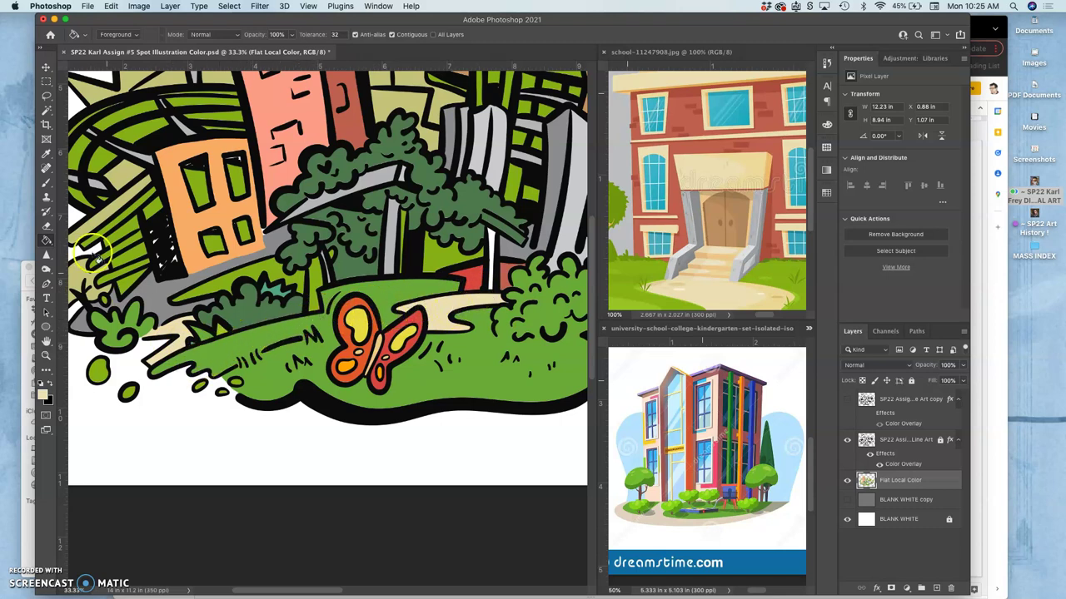
Fill the white path strip along the grass beige and show the Line Art layer again.
left_click(47, 182)
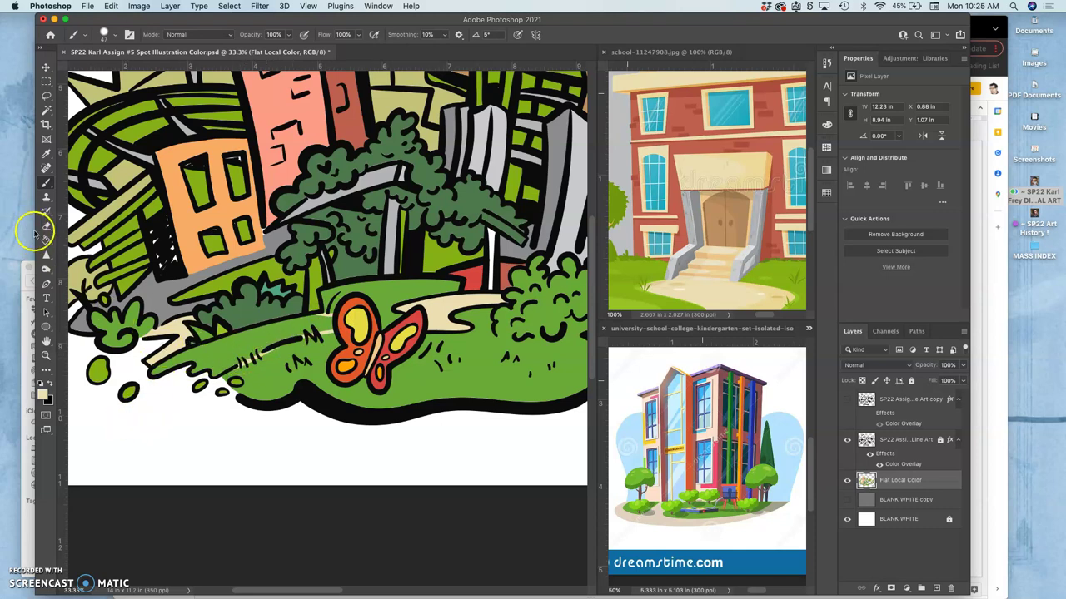
left_click(47, 241)
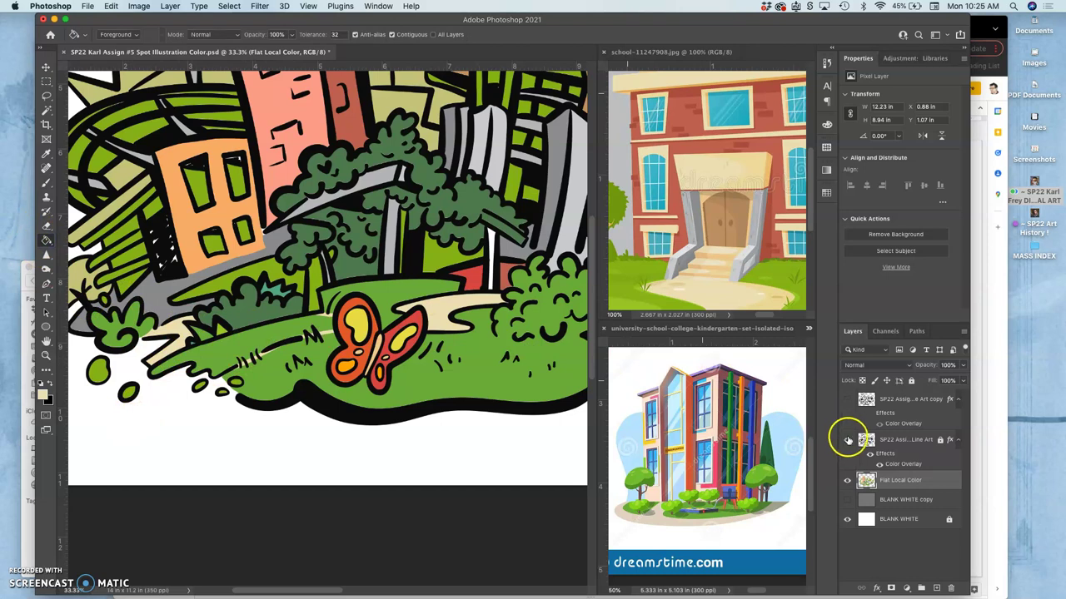
left_click(265, 339)
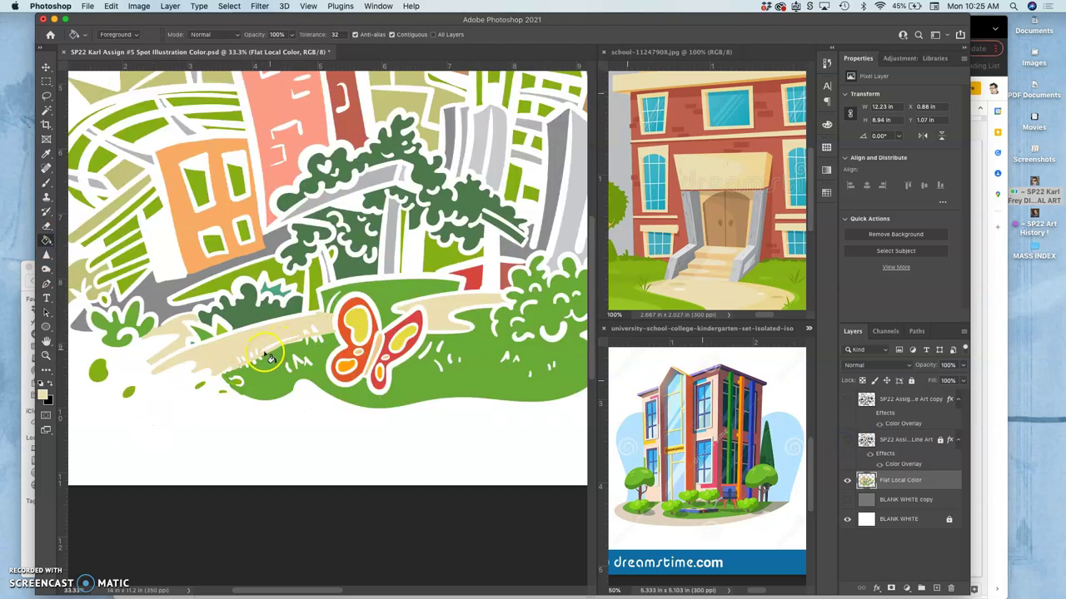
left_click(849, 440)
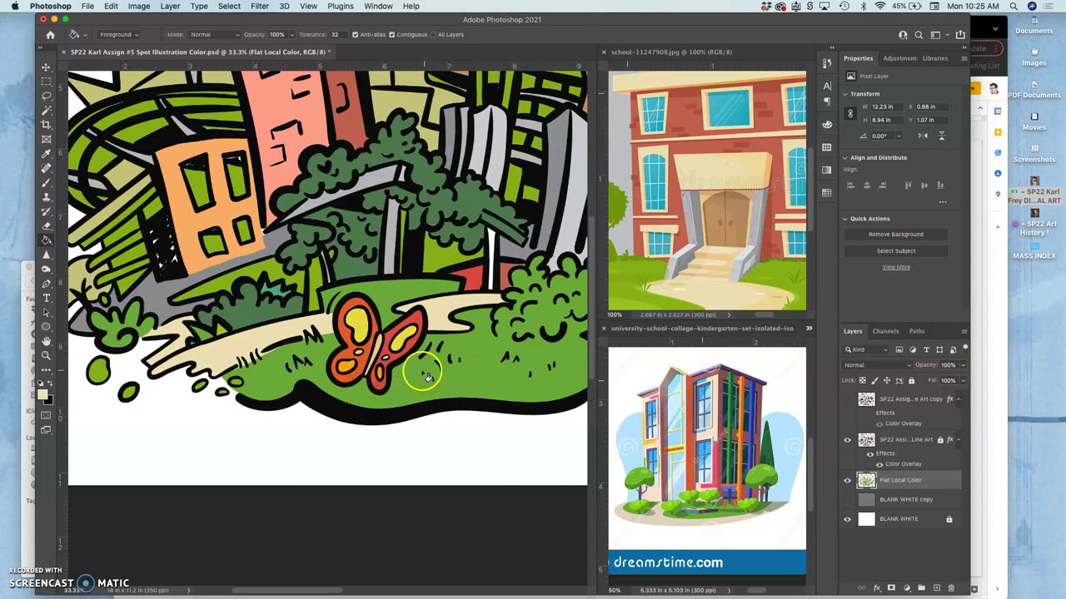
Pan to the right side of the illustration and switch to the Brush tool.
left_click_drag(493, 323, 379, 306)
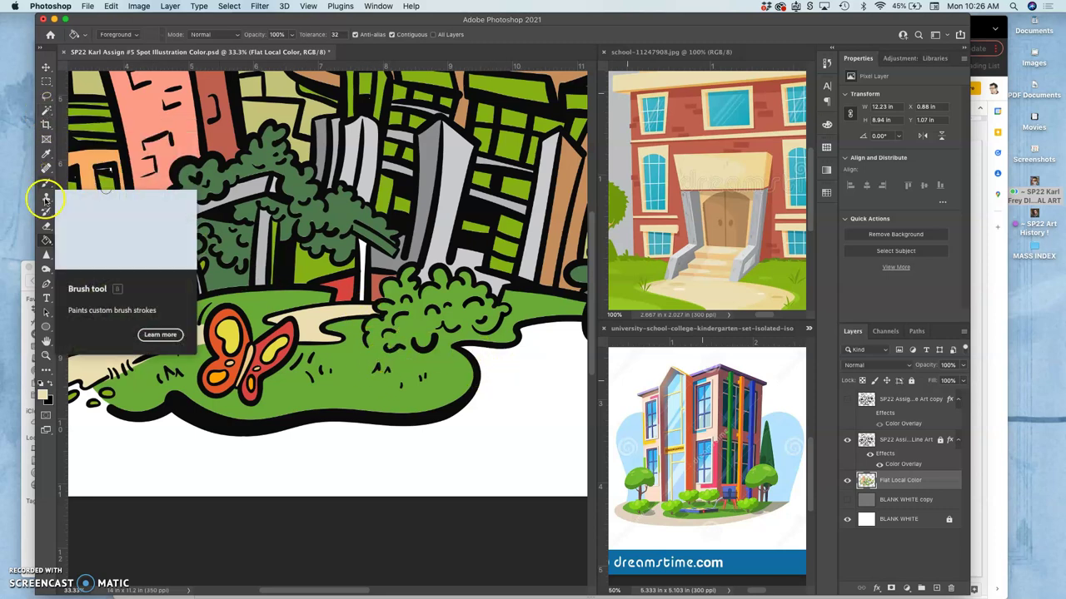
left_click(46, 182)
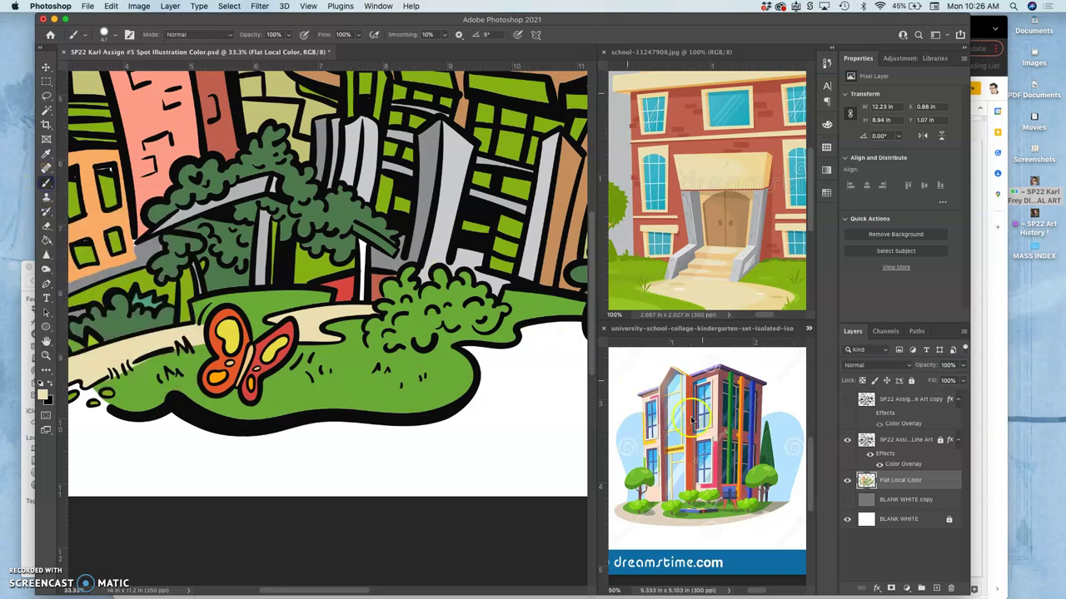